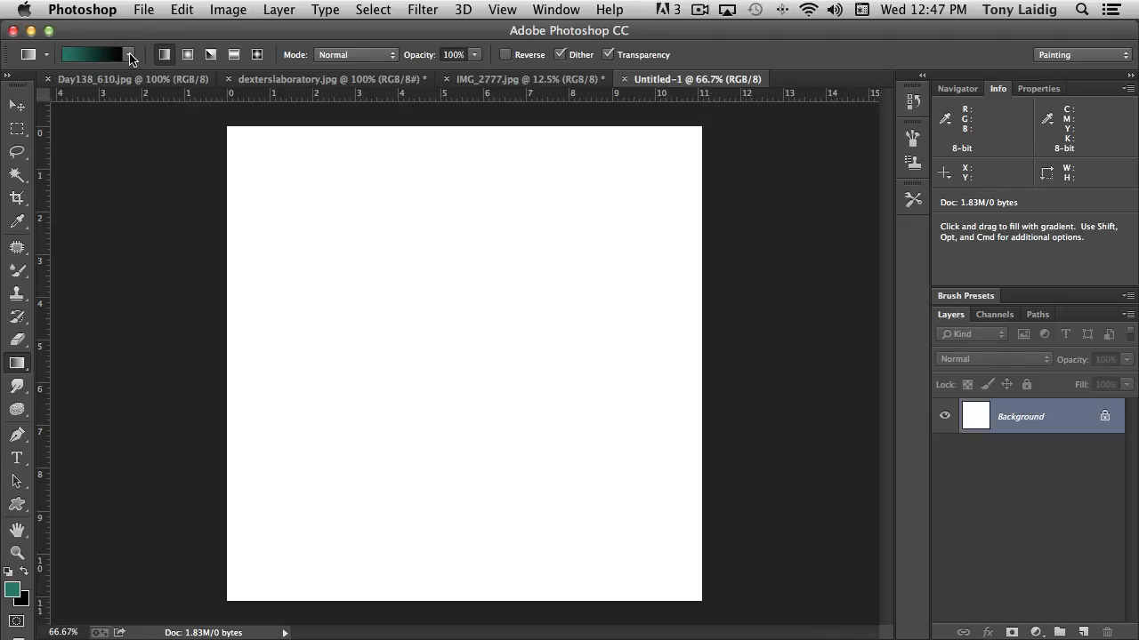
Step: Look over the gradient presets and set the gradient style to Reflected
{"action": "left_click", "coordinate": [129, 57]}
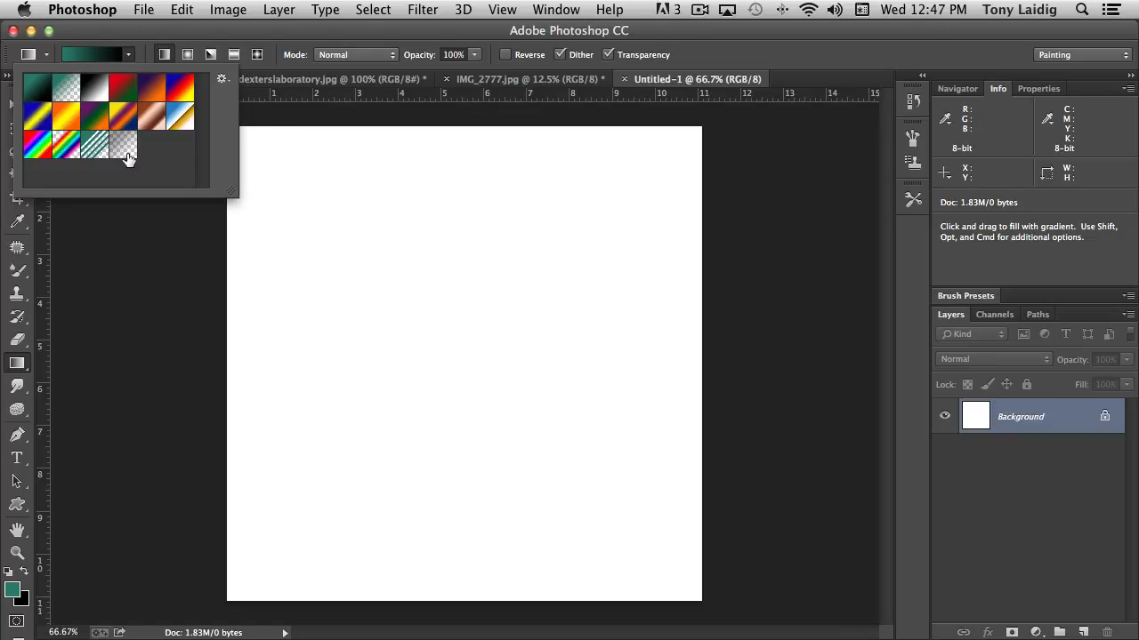
{"action": "left_click", "coordinate": [149, 38]}
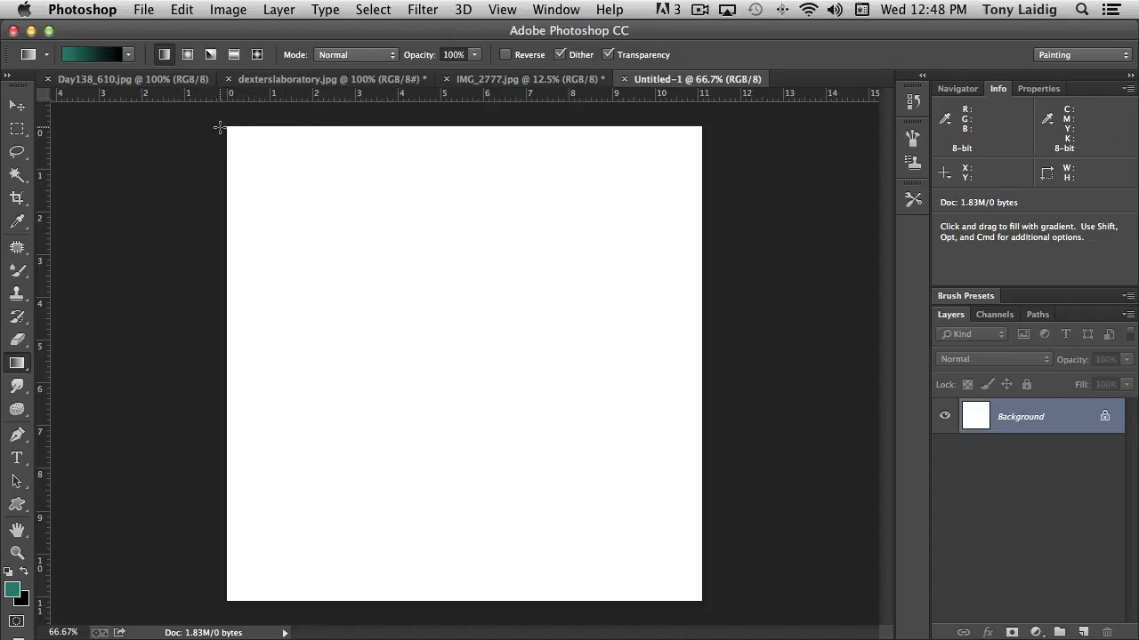
{"action": "left_click", "coordinate": [189, 57]}
{"action": "left_click", "coordinate": [213, 59]}
{"action": "left_click", "coordinate": [213, 56]}
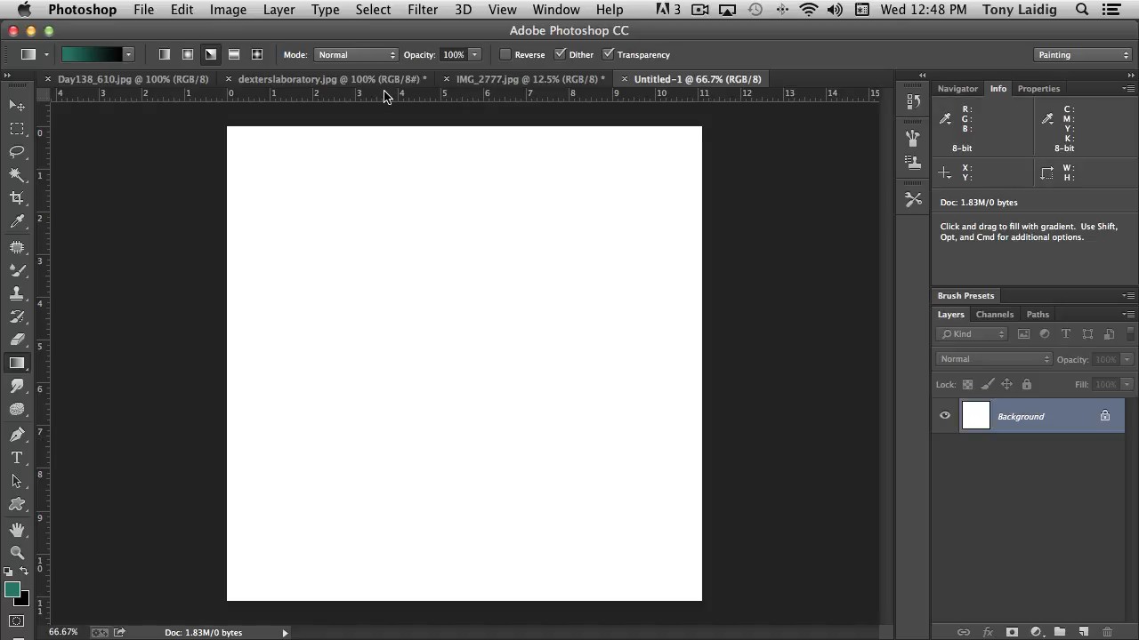
{"action": "left_click", "coordinate": [233, 58]}
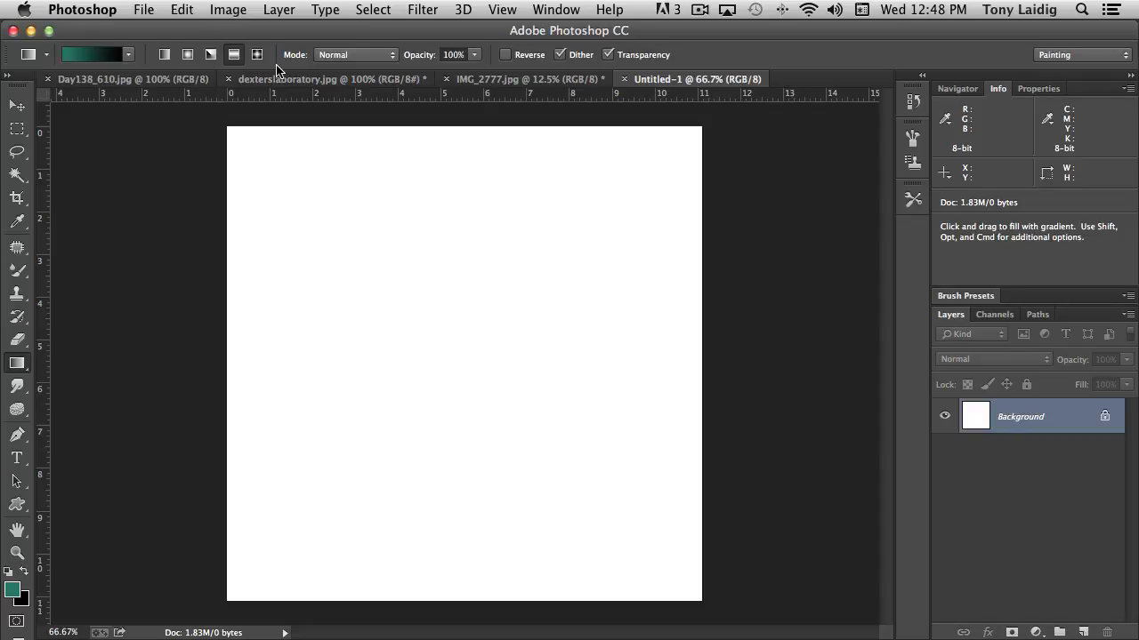
{"action": "left_click", "coordinate": [357, 55]}
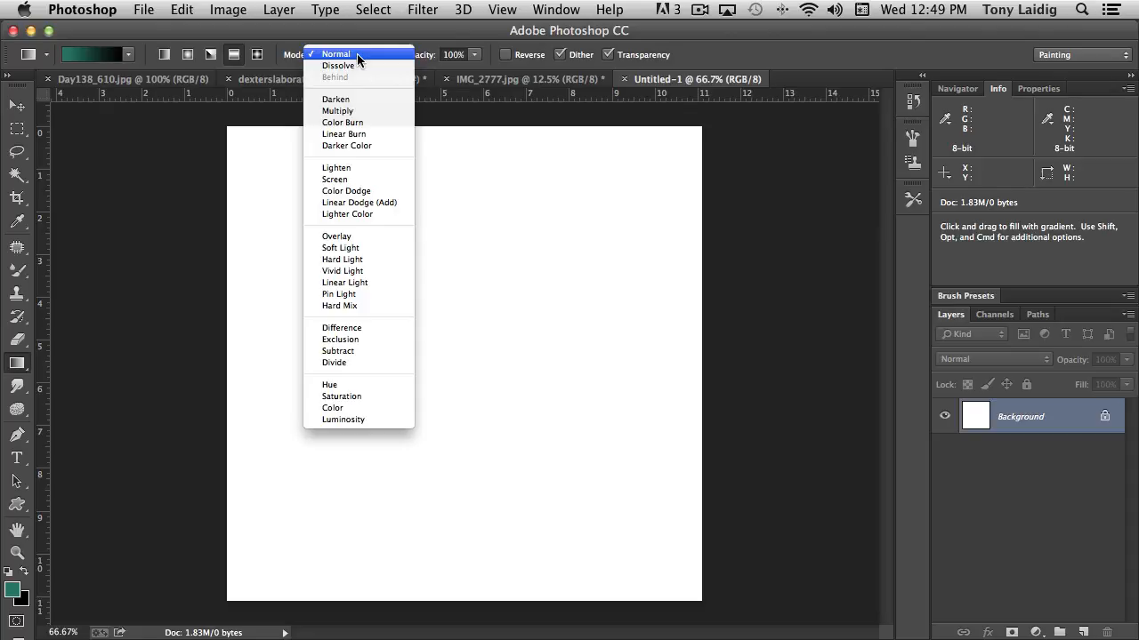
{"action": "left_click", "coordinate": [359, 53]}
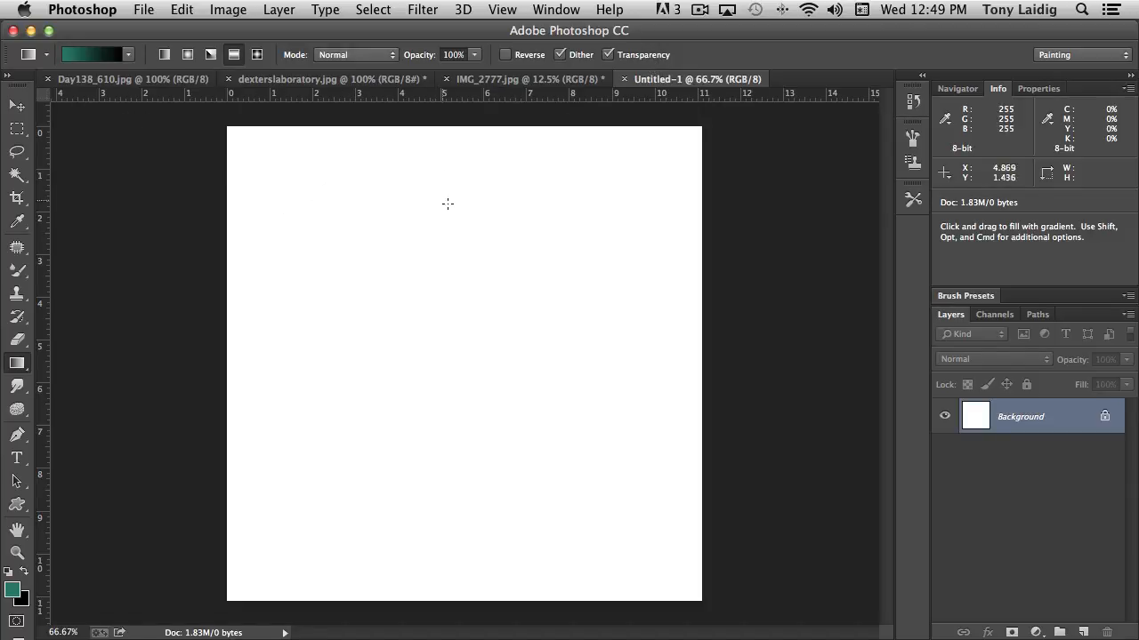
{"action": "left_click", "coordinate": [128, 55]}
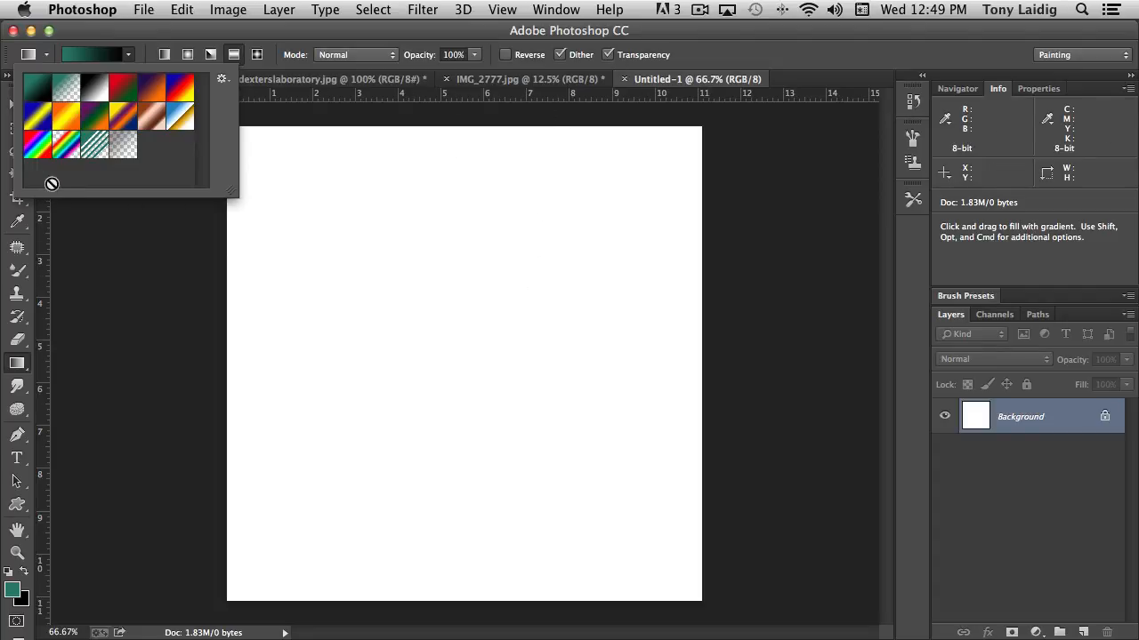
{"action": "left_click", "coordinate": [140, 34]}
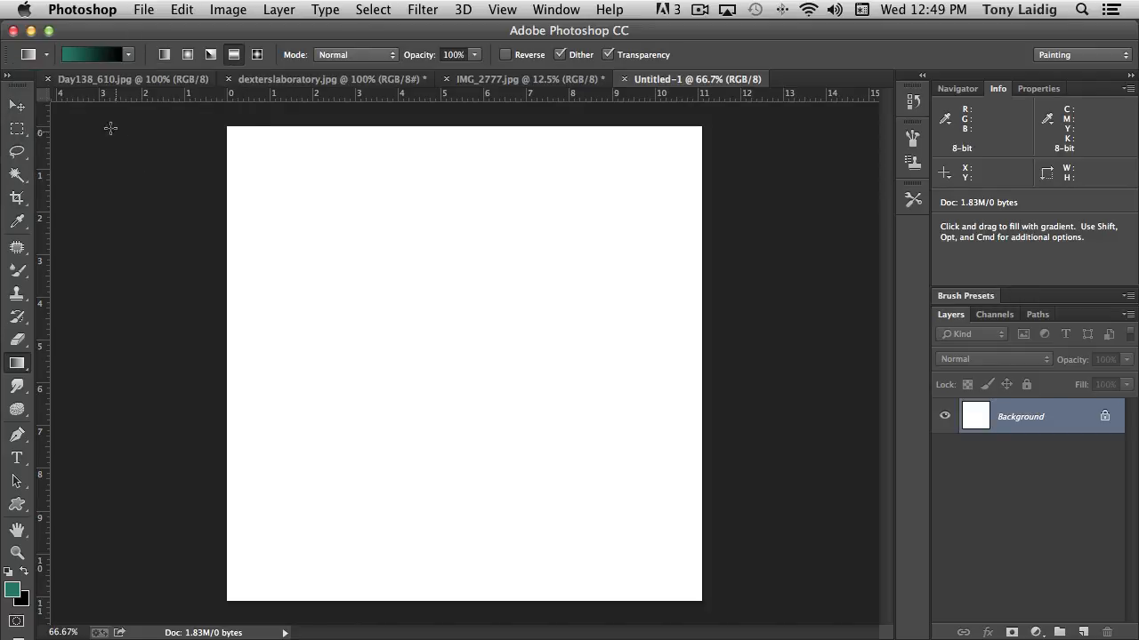
Step: Open the Foreground to Background gradient for editing and keep its gradient type at Solid
{"action": "left_click", "coordinate": [87, 55]}
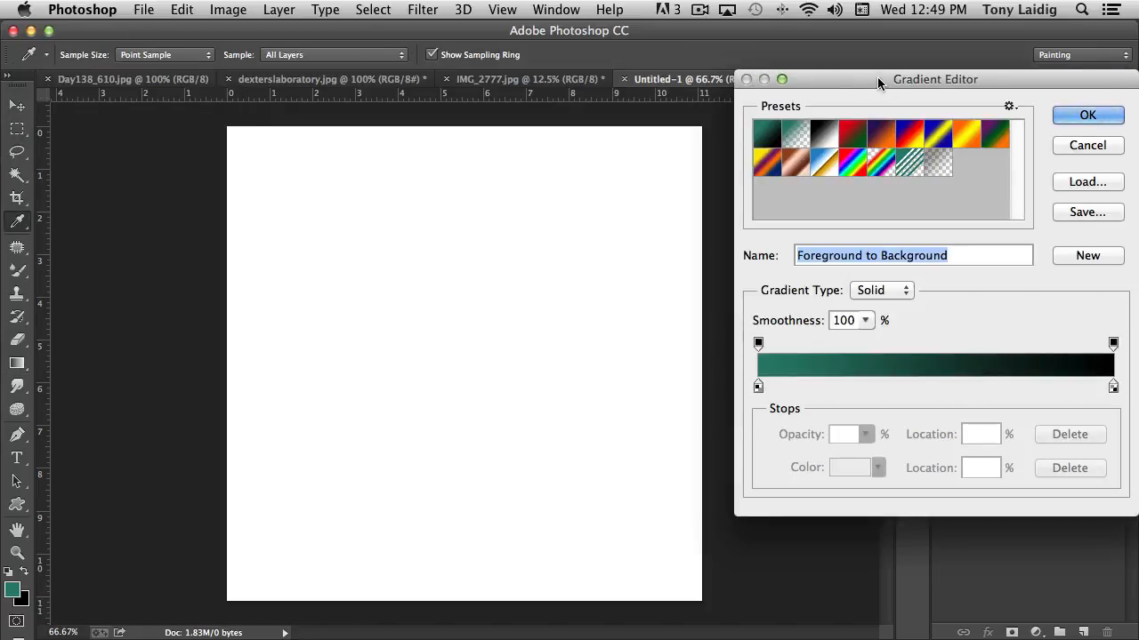
{"action": "left_click_drag", "start_coordinate": [877, 76], "coordinate": [828, 75]}
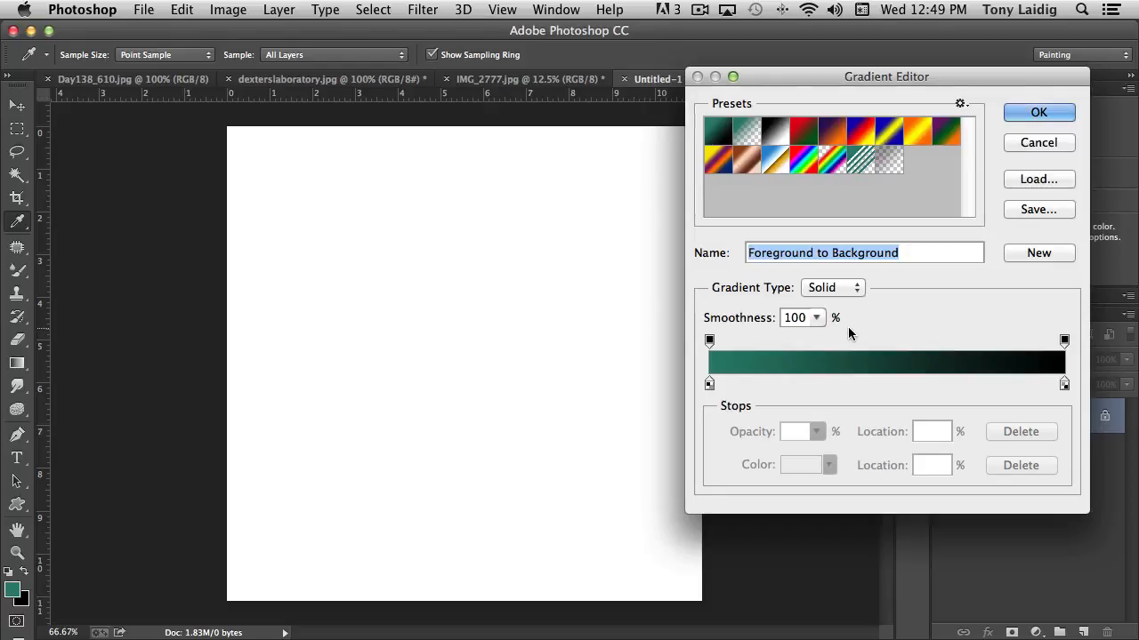
{"action": "left_click", "coordinate": [850, 290]}
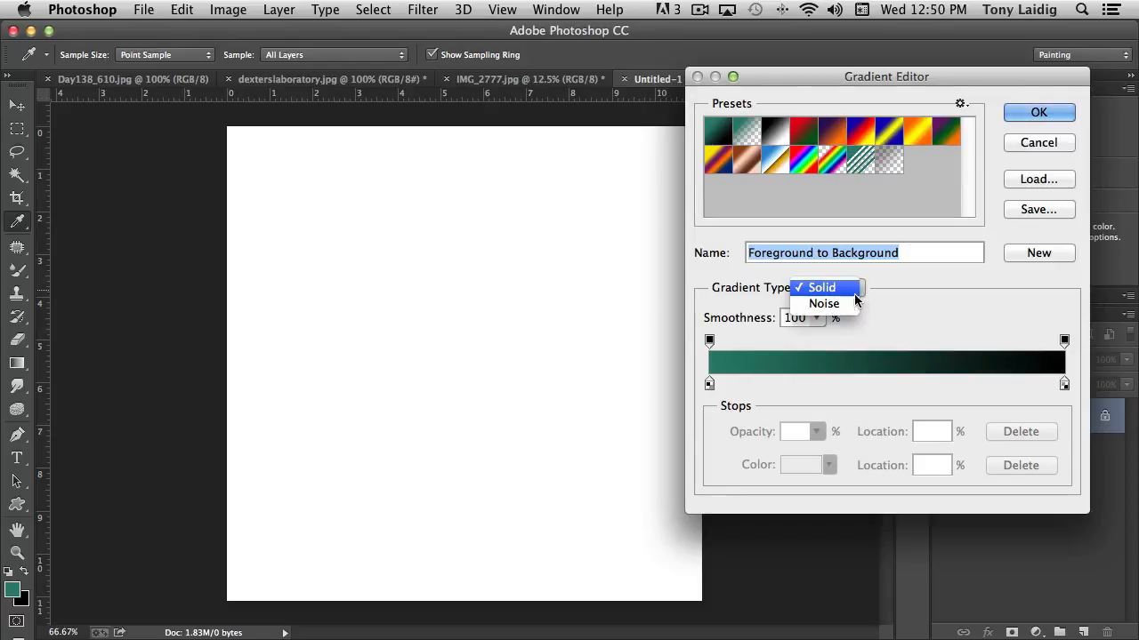
{"action": "left_click", "coordinate": [892, 305]}
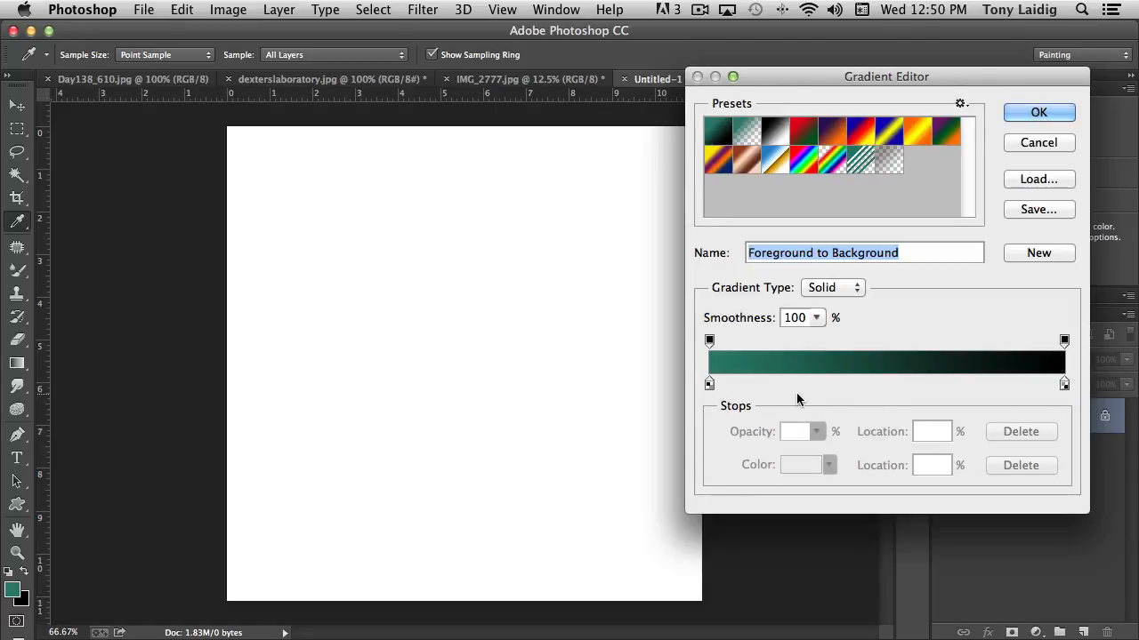
Step: Change the gradient's starting color stop at 0% to dark purple #73095e
{"action": "left_click", "coordinate": [708, 385]}
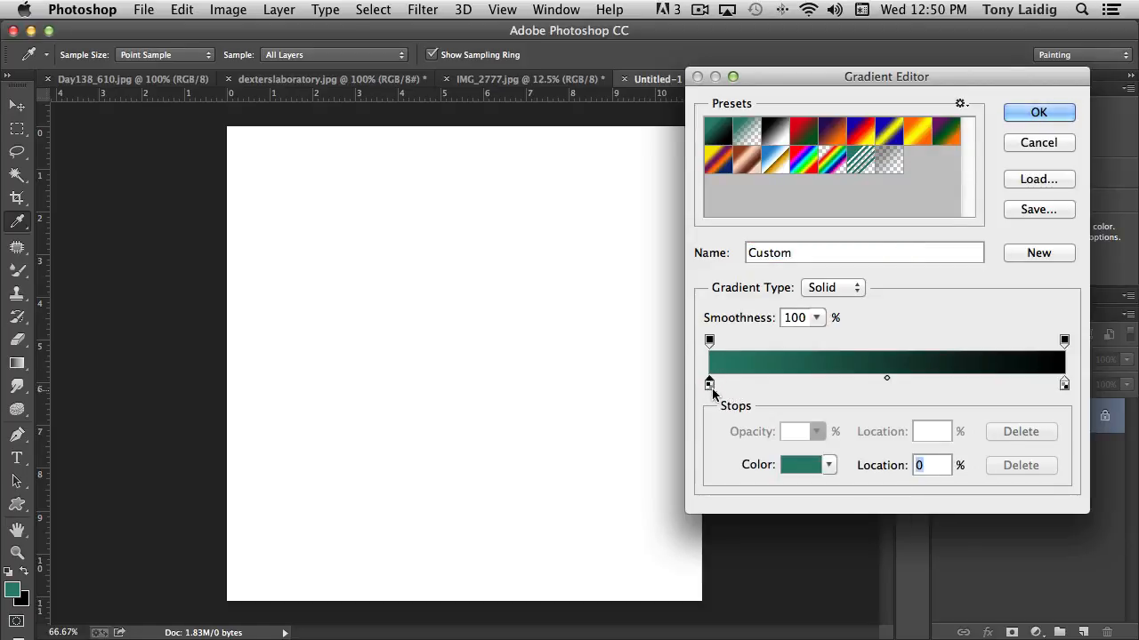
{"action": "left_click", "coordinate": [798, 469]}
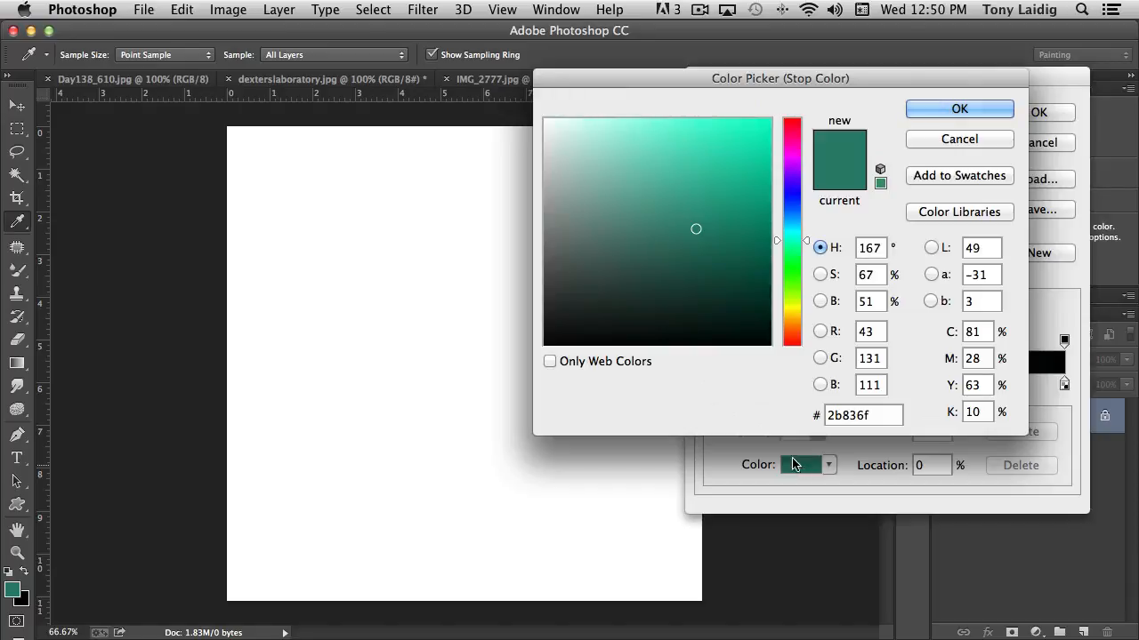
{"action": "left_click", "coordinate": [673, 172]}
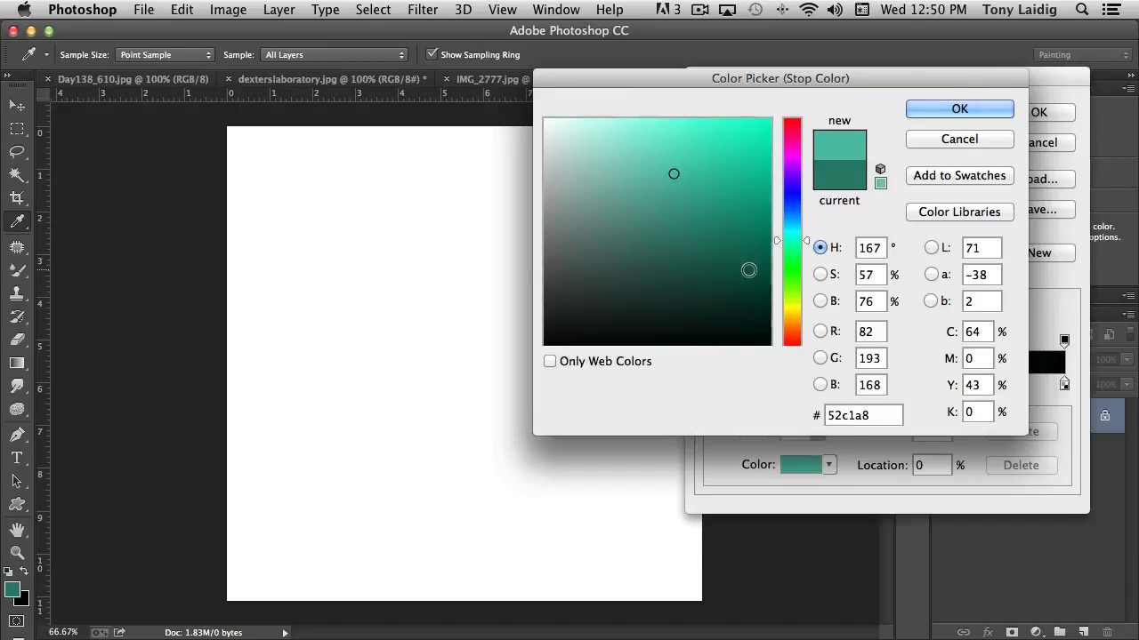
{"action": "left_click", "coordinate": [752, 242]}
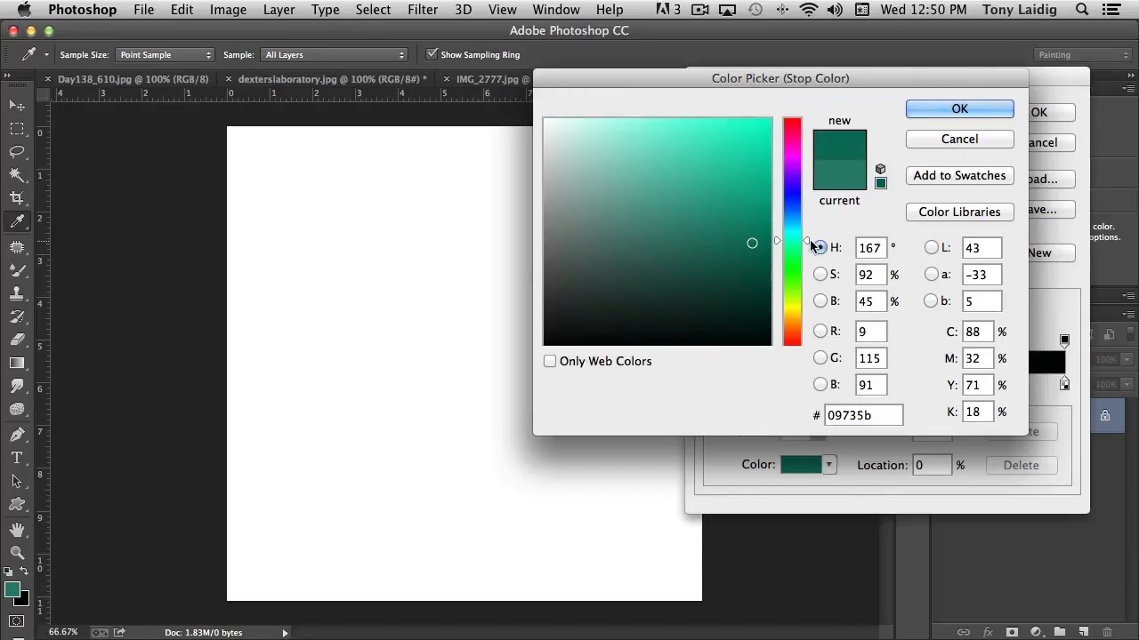
{"action": "left_click_drag", "start_coordinate": [807, 242], "coordinate": [808, 153]}
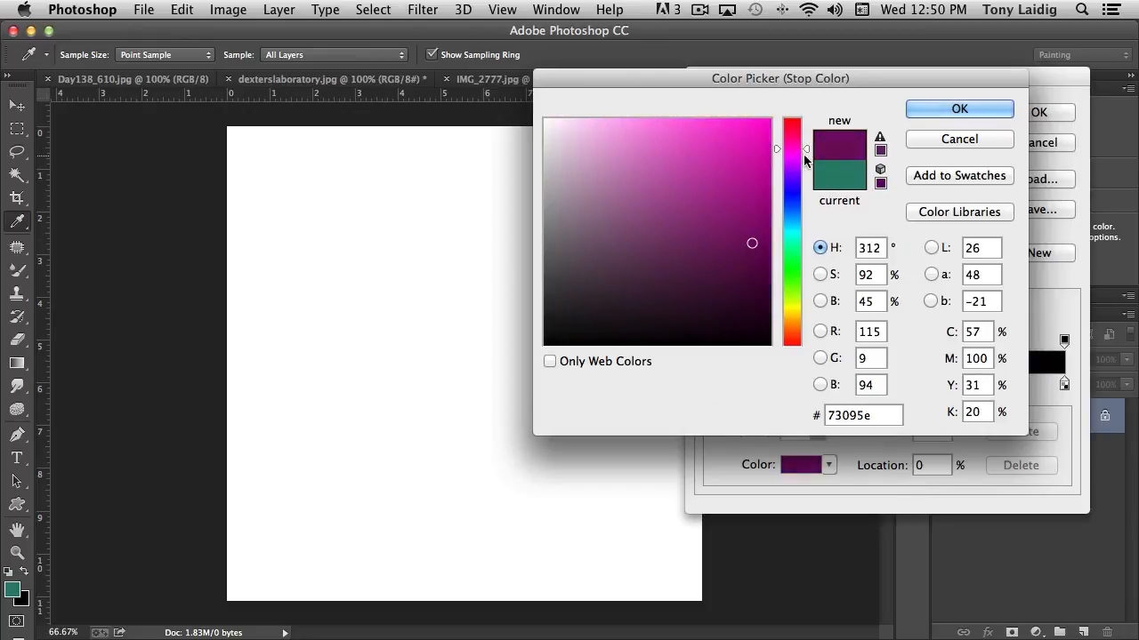
{"action": "left_click", "coordinate": [948, 114]}
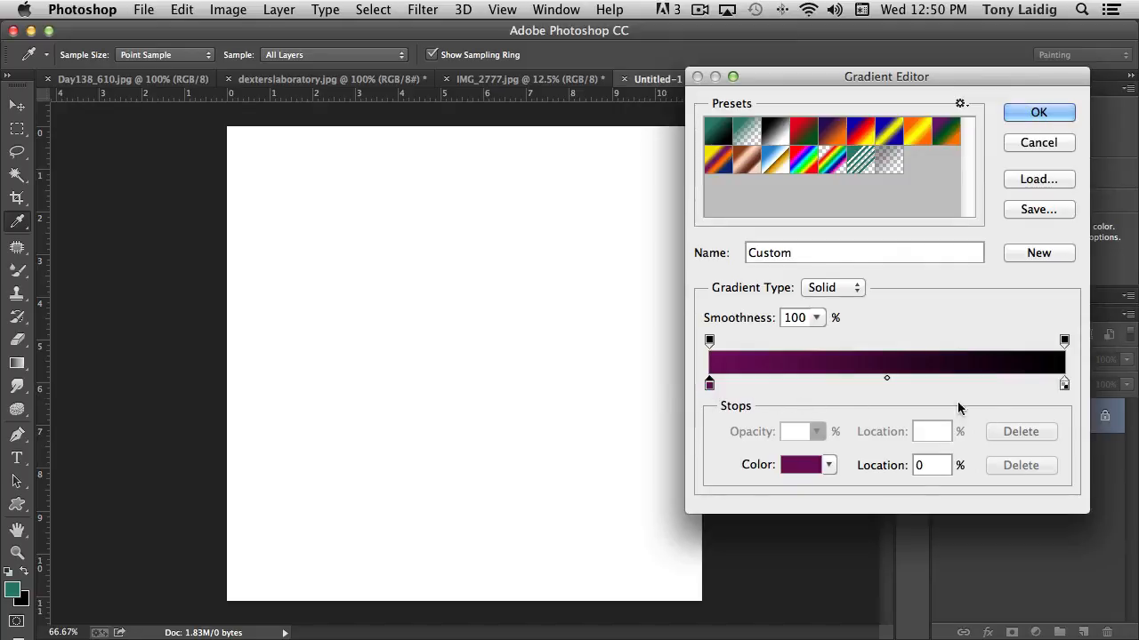
Step: Change the gradient's ending color stop at 100% to green #28ad73
{"action": "left_click", "coordinate": [1065, 384]}
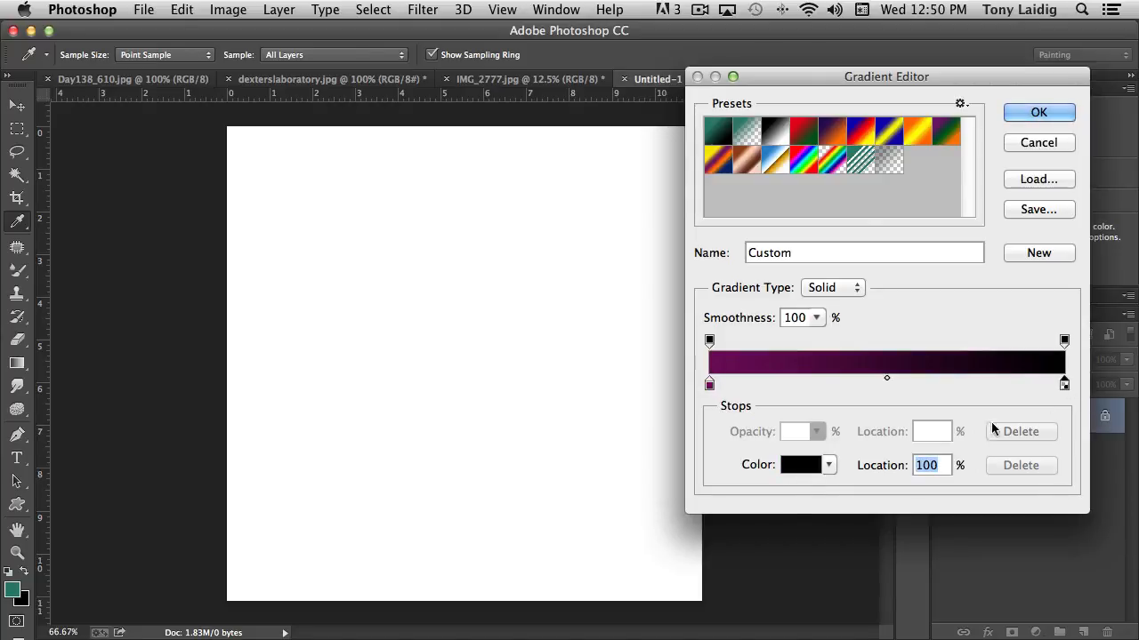
{"action": "left_click", "coordinate": [803, 469]}
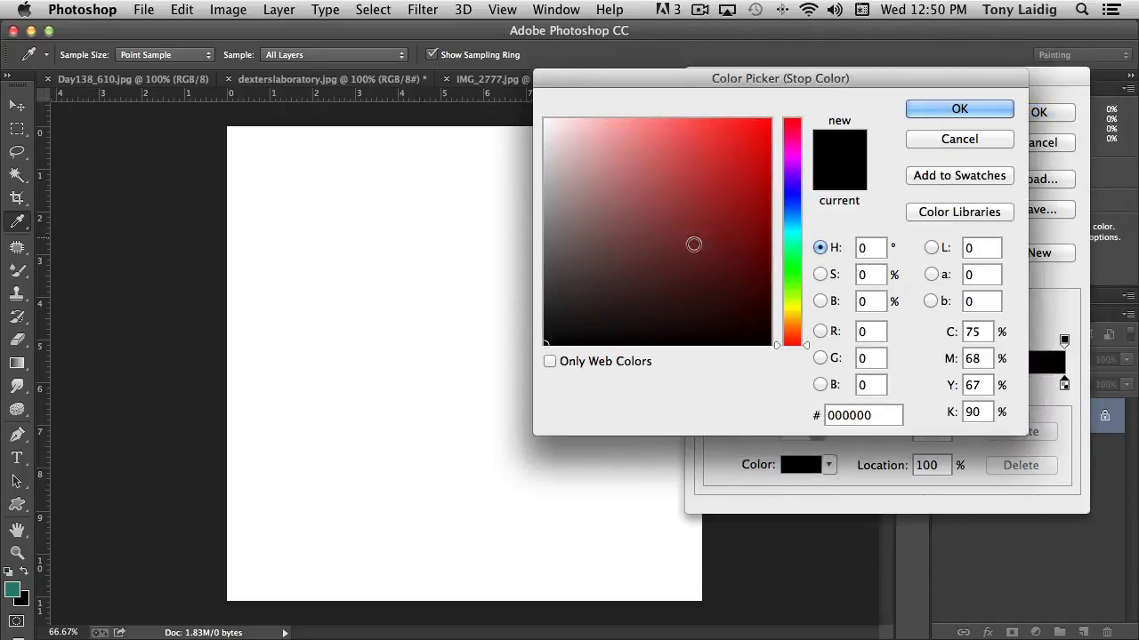
{"action": "left_click", "coordinate": [791, 247]}
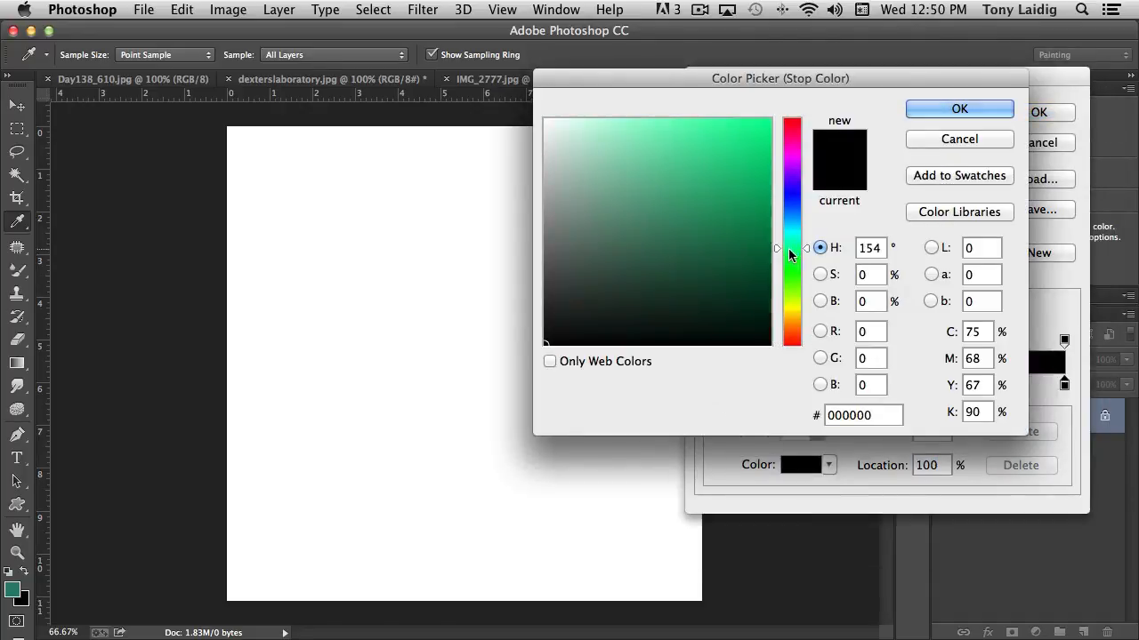
{"action": "left_click", "coordinate": [728, 232]}
{"action": "left_click", "coordinate": [719, 192]}
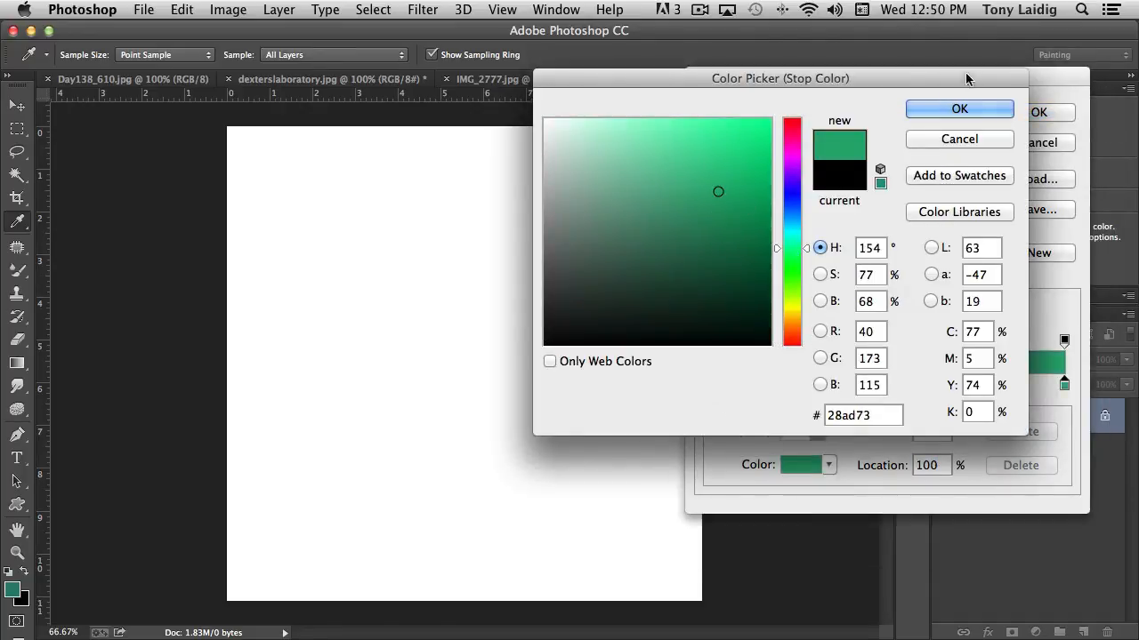
{"action": "left_click", "coordinate": [958, 109]}
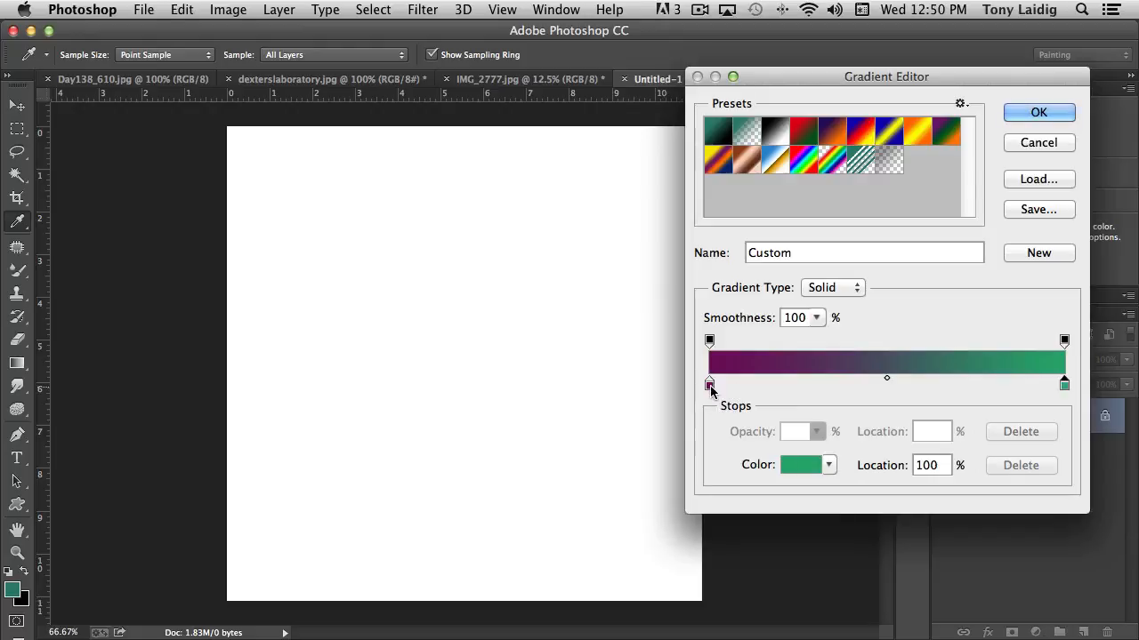
Step: Try the purple stop at 44% and the color midpoint at up to 75%, returning them to 0% and 50%
{"action": "left_click_drag", "start_coordinate": [709, 385], "coordinate": [864, 387]}
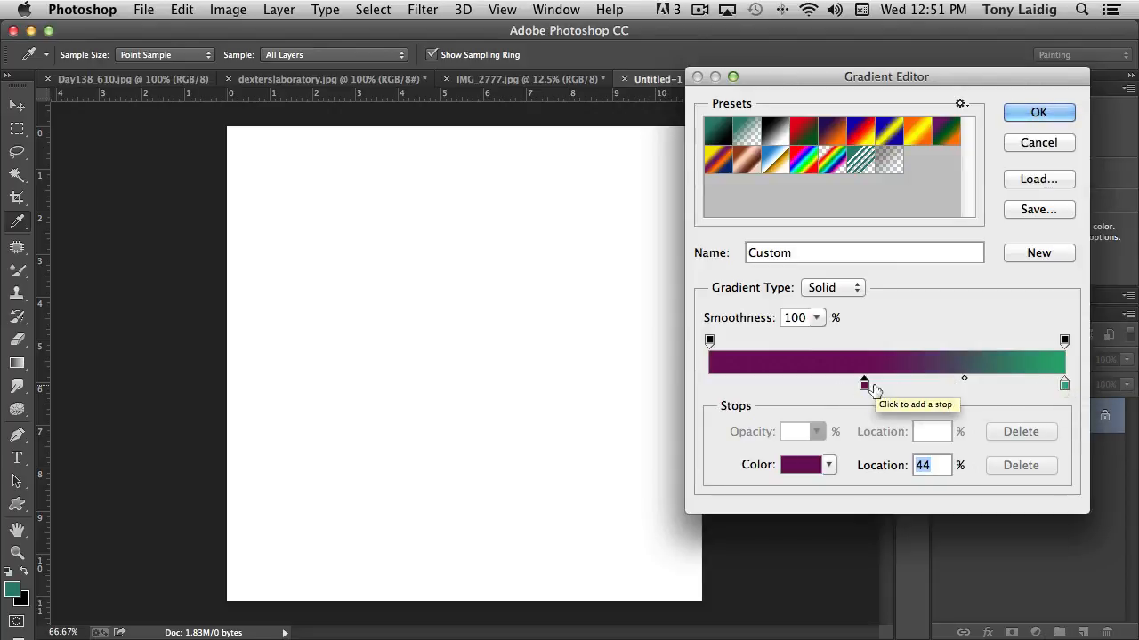
{"action": "left_click_drag", "start_coordinate": [864, 385], "coordinate": [694, 383]}
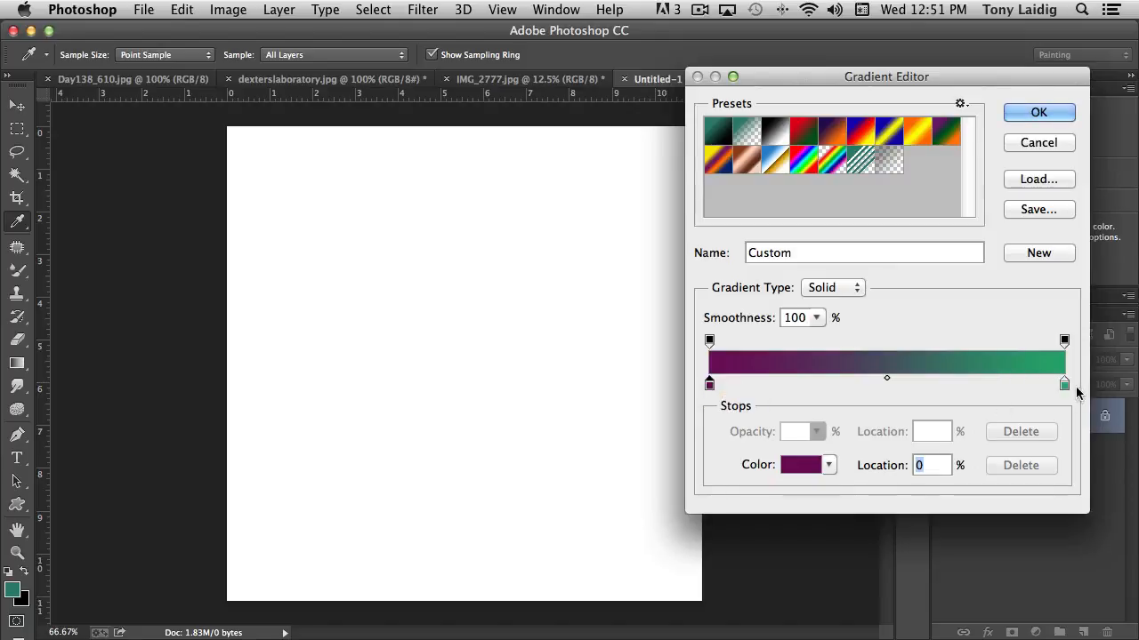
{"action": "left_click", "coordinate": [886, 377]}
{"action": "left_click_drag", "start_coordinate": [889, 377], "coordinate": [961, 378]}
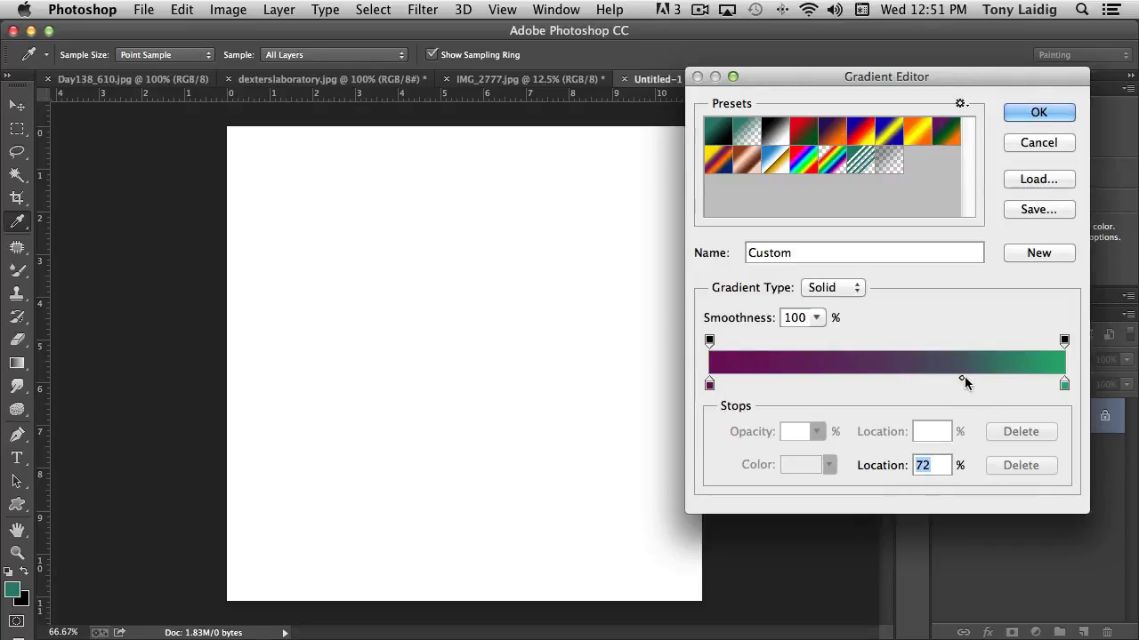
{"action": "left_click_drag", "start_coordinate": [966, 376], "coordinate": [976, 382]}
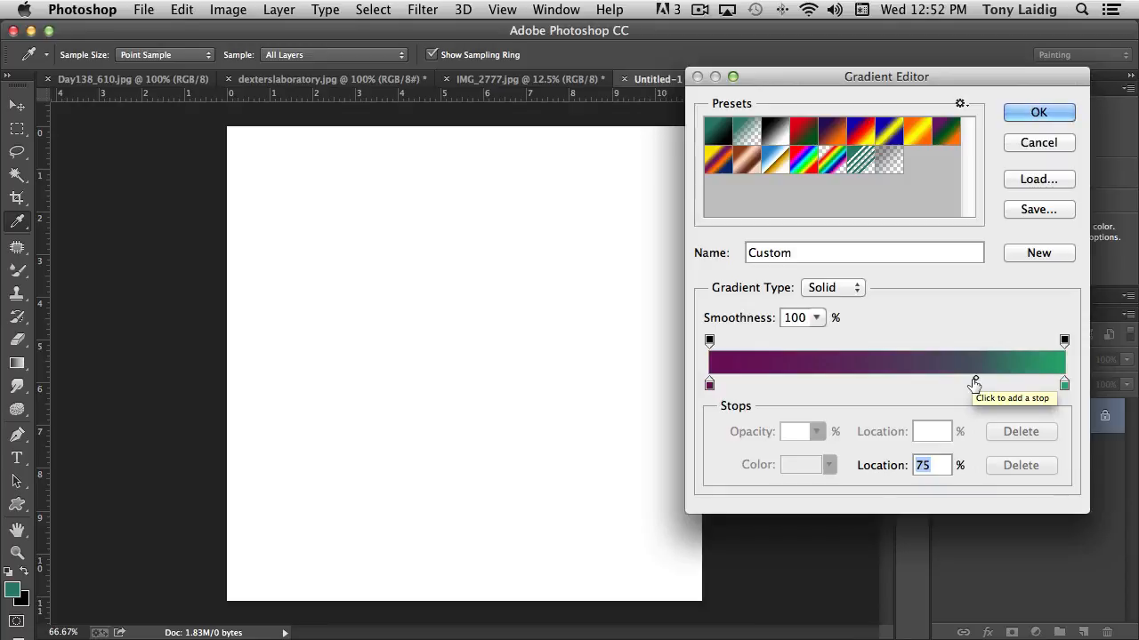
{"action": "left_click_drag", "start_coordinate": [974, 383], "coordinate": [889, 385]}
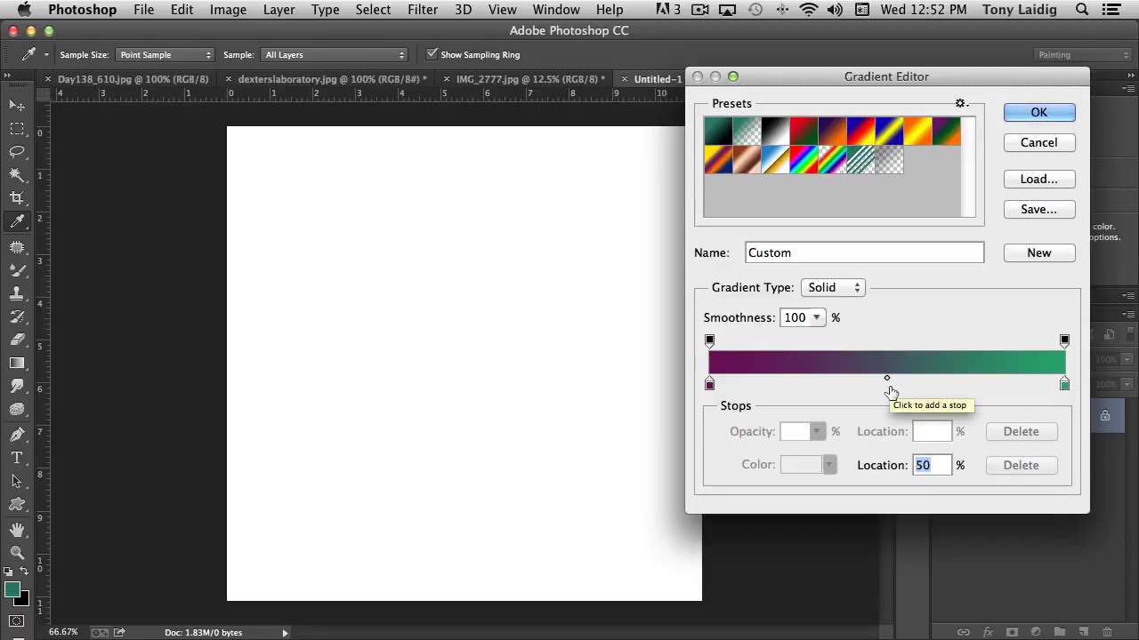
Step: Add a color stop at 33% between purple and green and color it pale yellow #ffe99d
{"action": "left_click", "coordinate": [795, 383]}
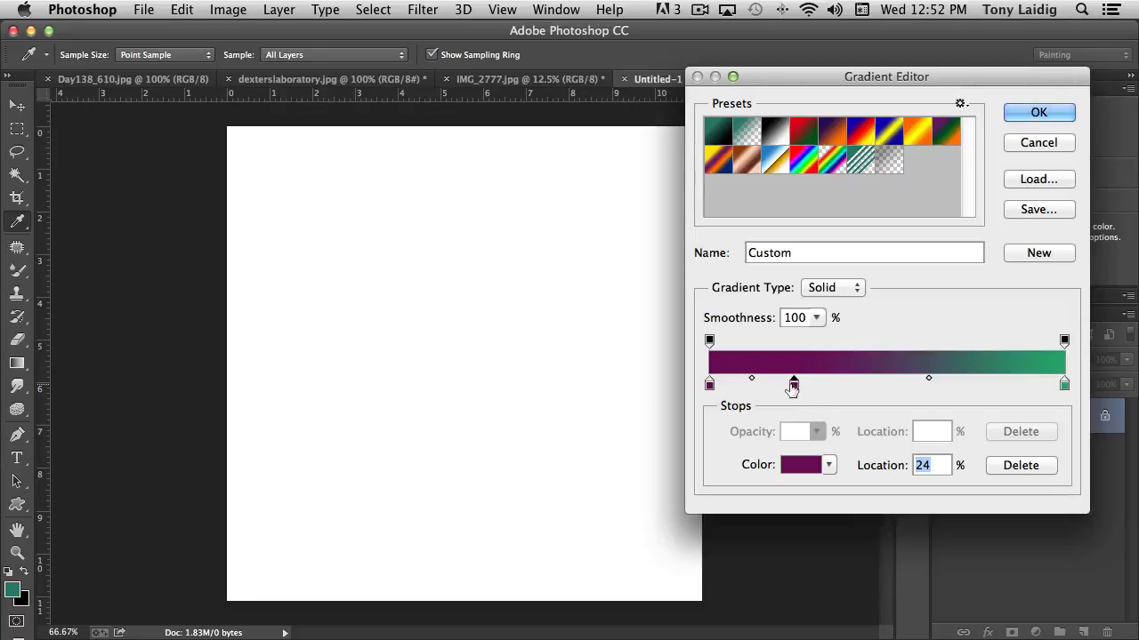
{"action": "left_click_drag", "start_coordinate": [794, 387], "coordinate": [827, 388]}
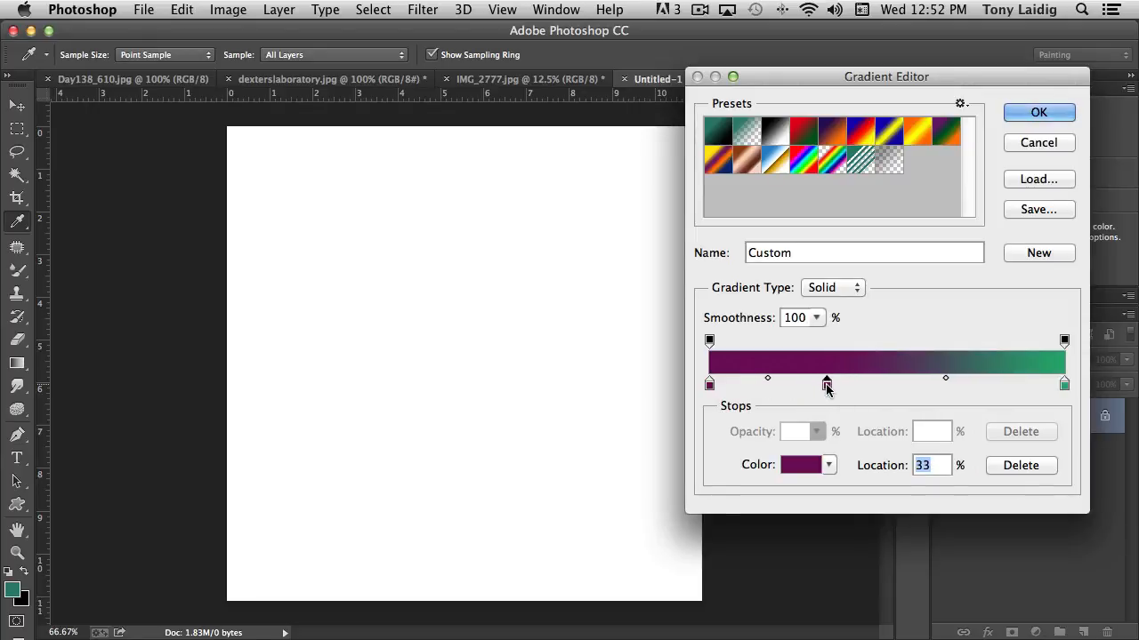
{"action": "left_click", "coordinate": [802, 468]}
{"action": "left_click", "coordinate": [792, 302]}
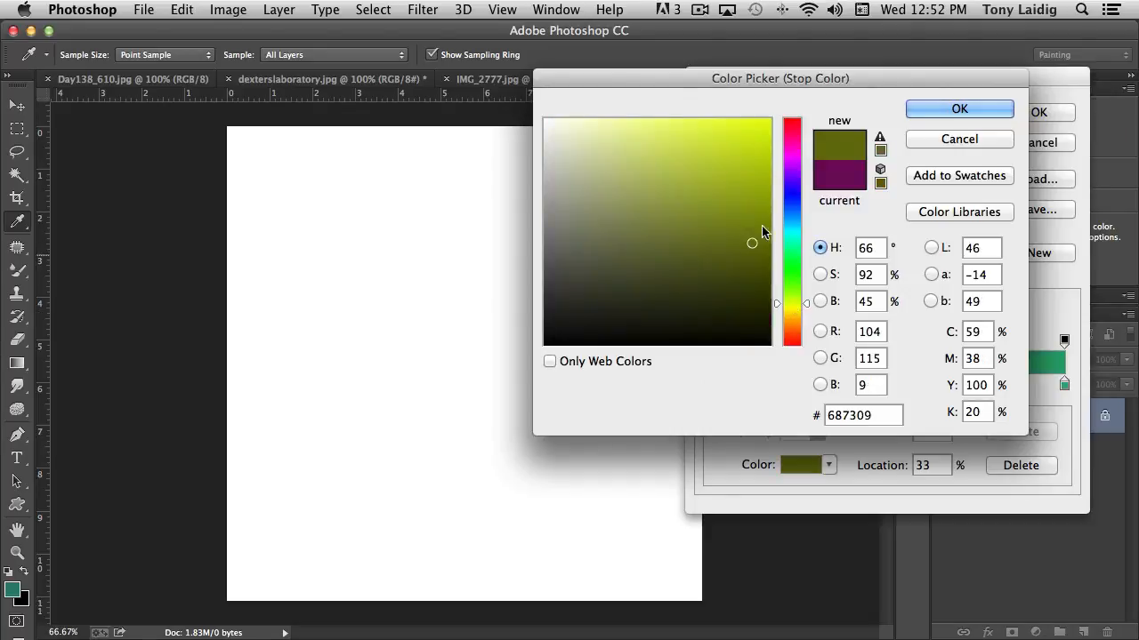
{"action": "left_click", "coordinate": [803, 315]}
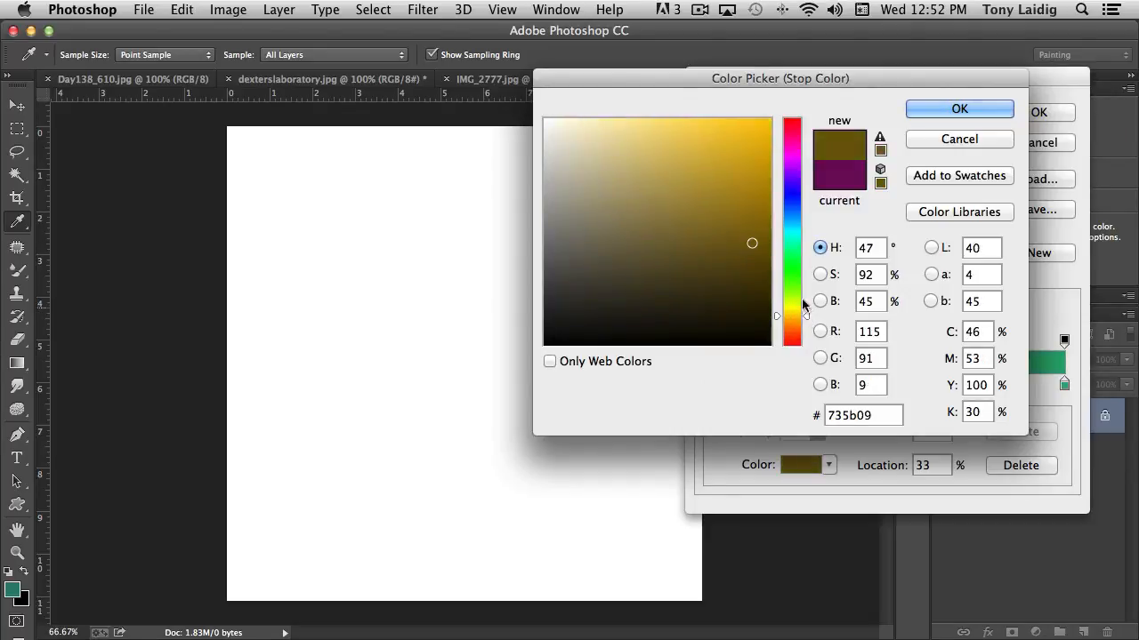
{"action": "left_click_drag", "start_coordinate": [609, 119], "coordinate": [632, 118]}
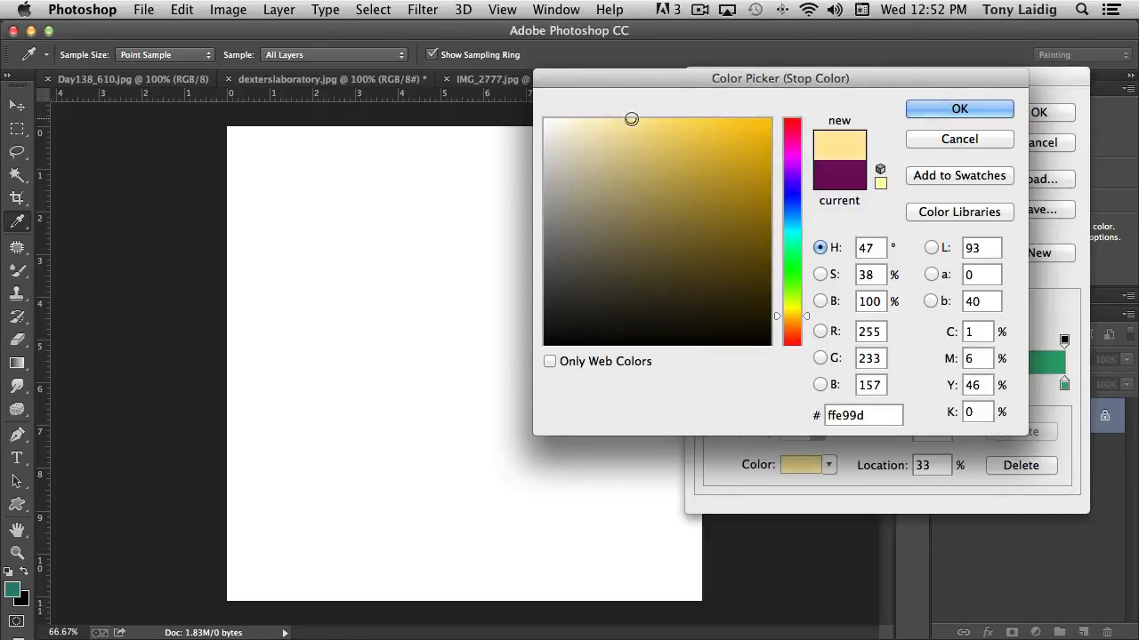
{"action": "left_click", "coordinate": [965, 110]}
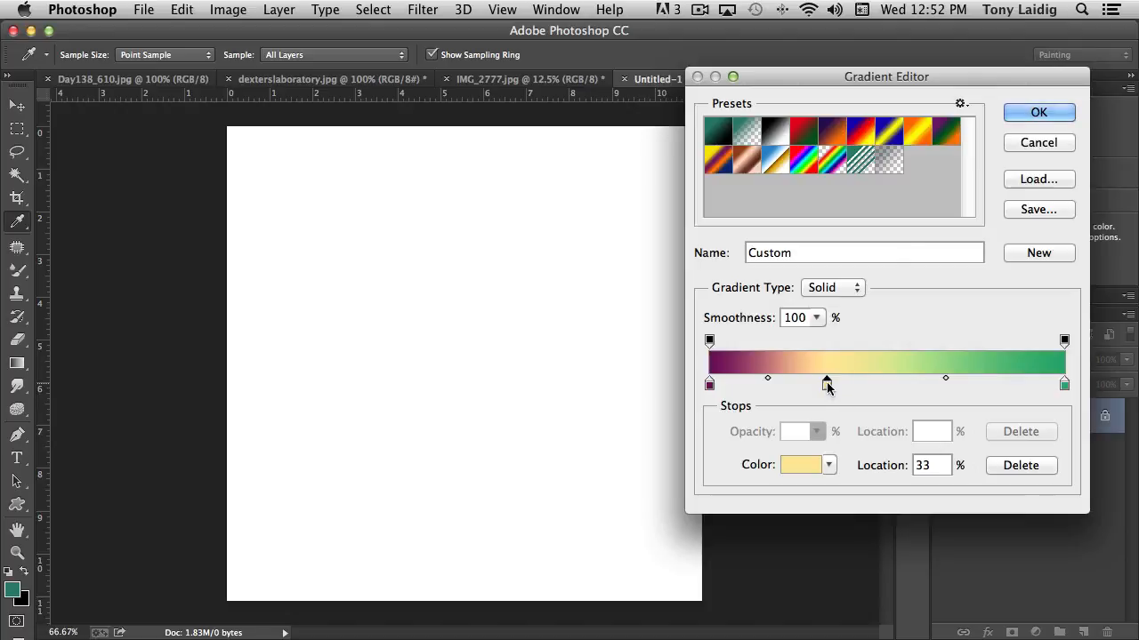
Step: Duplicate the pale yellow color stop, place the copy at 40% and recolor it teal #1c807c
{"action": "left_click_drag", "start_coordinate": [826, 381], "coordinate": [854, 385]}
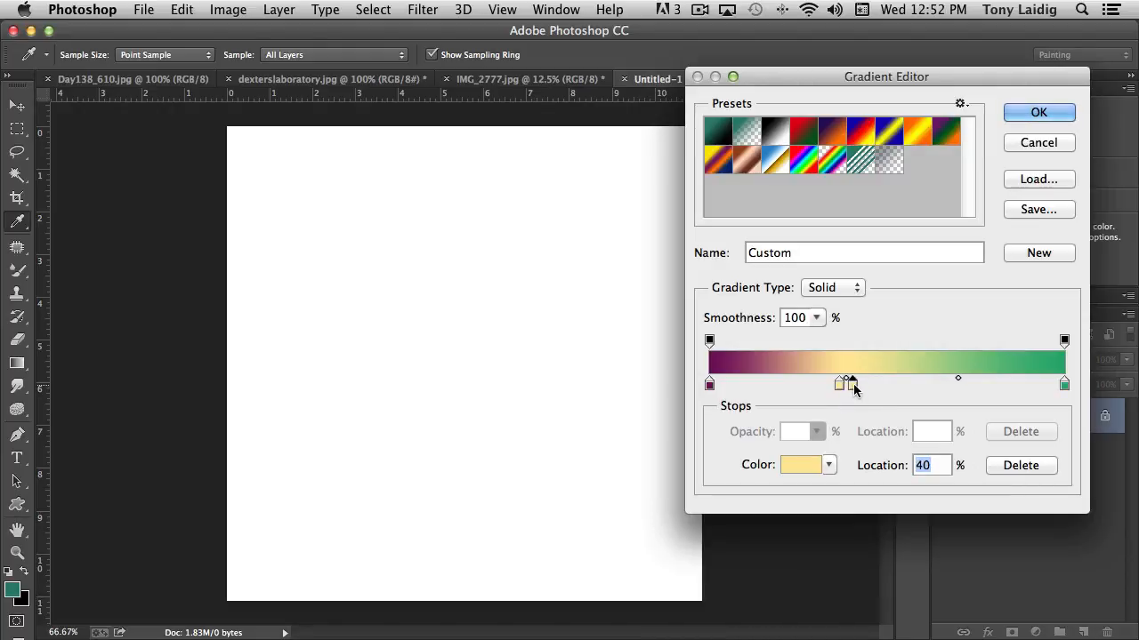
{"action": "left_click", "coordinate": [798, 469]}
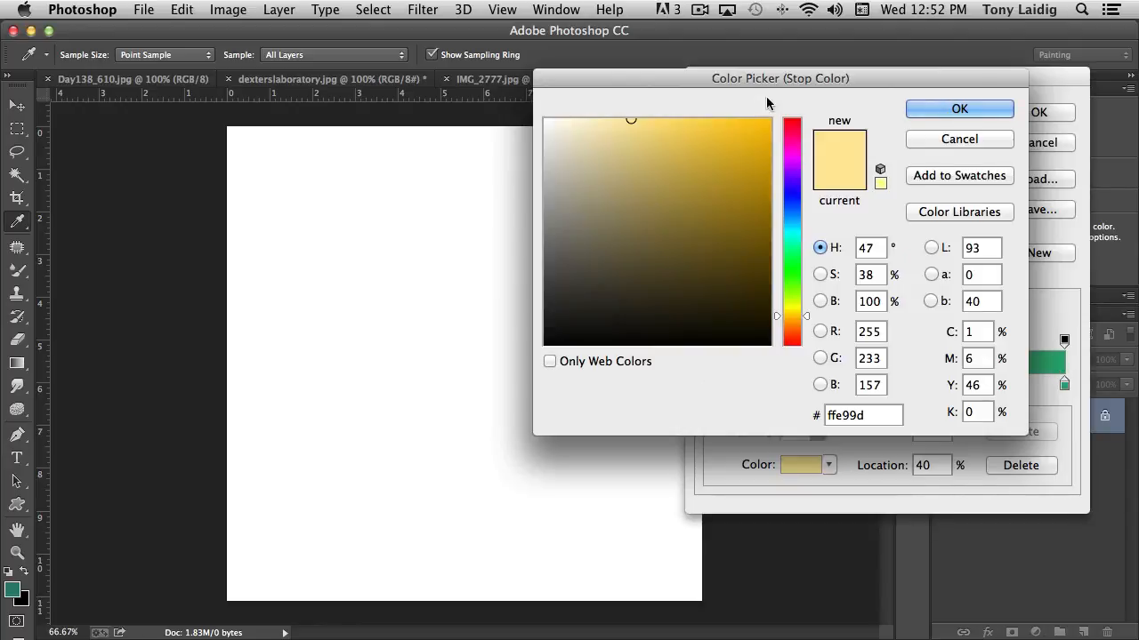
{"action": "left_click_drag", "start_coordinate": [756, 80], "coordinate": [413, 69]}
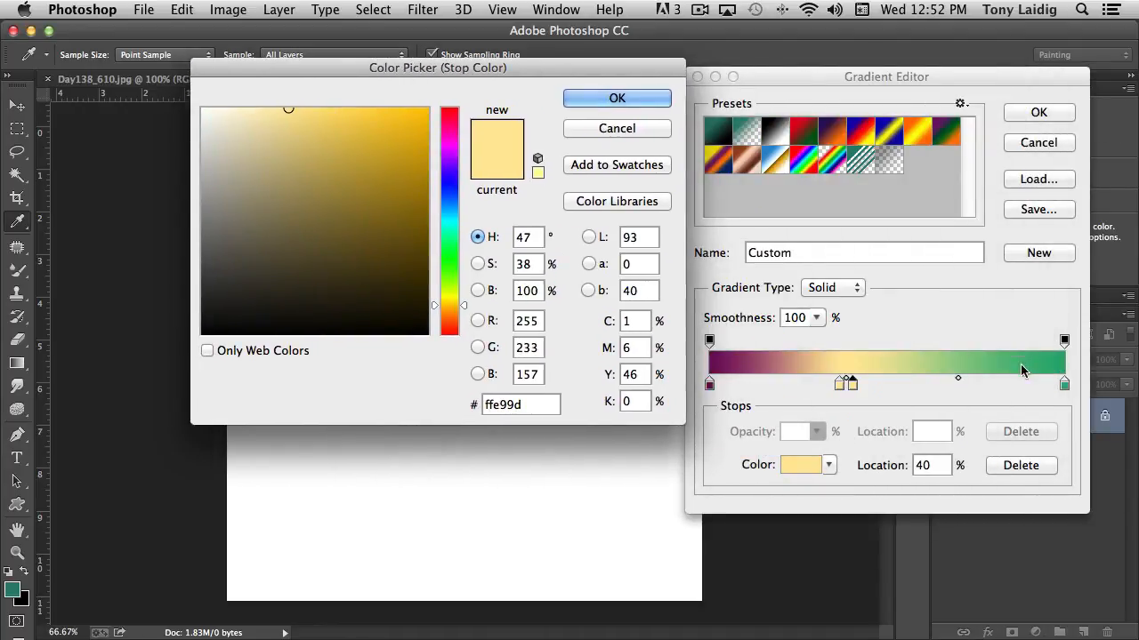
{"action": "left_click", "coordinate": [368, 223]}
{"action": "mouse_move", "coordinate": [368, 223]}
{"action": "left_mouse_down"}
{"action": "mouse_move", "coordinate": [361, 175]}
{"action": "mouse_move", "coordinate": [360, 193]}
{"action": "left_mouse_up"}
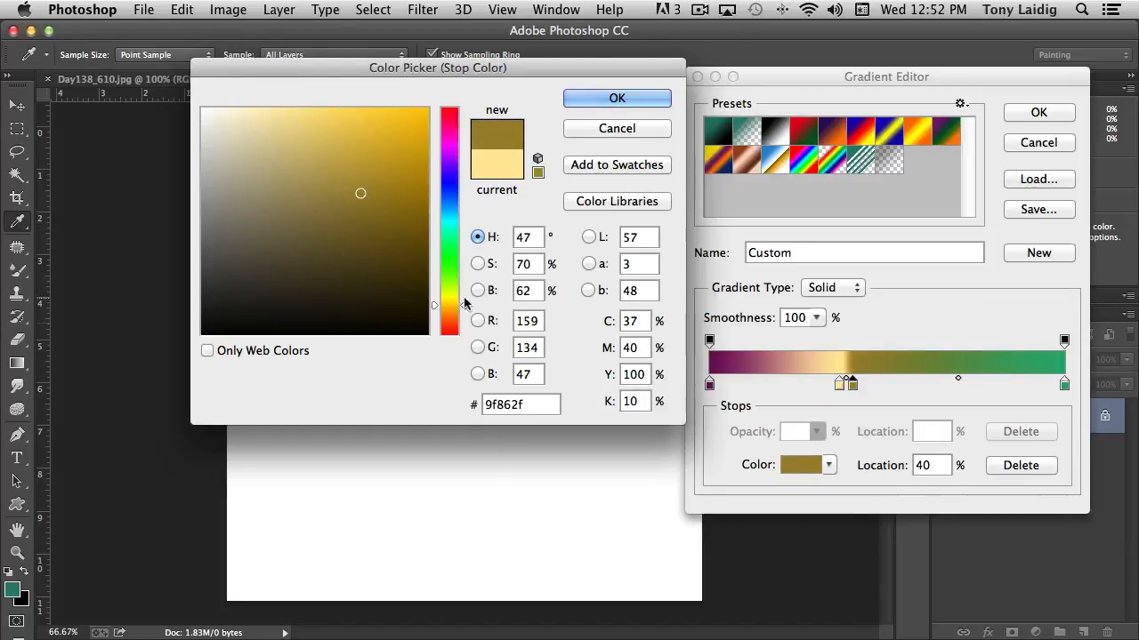
{"action": "left_click", "coordinate": [450, 270]}
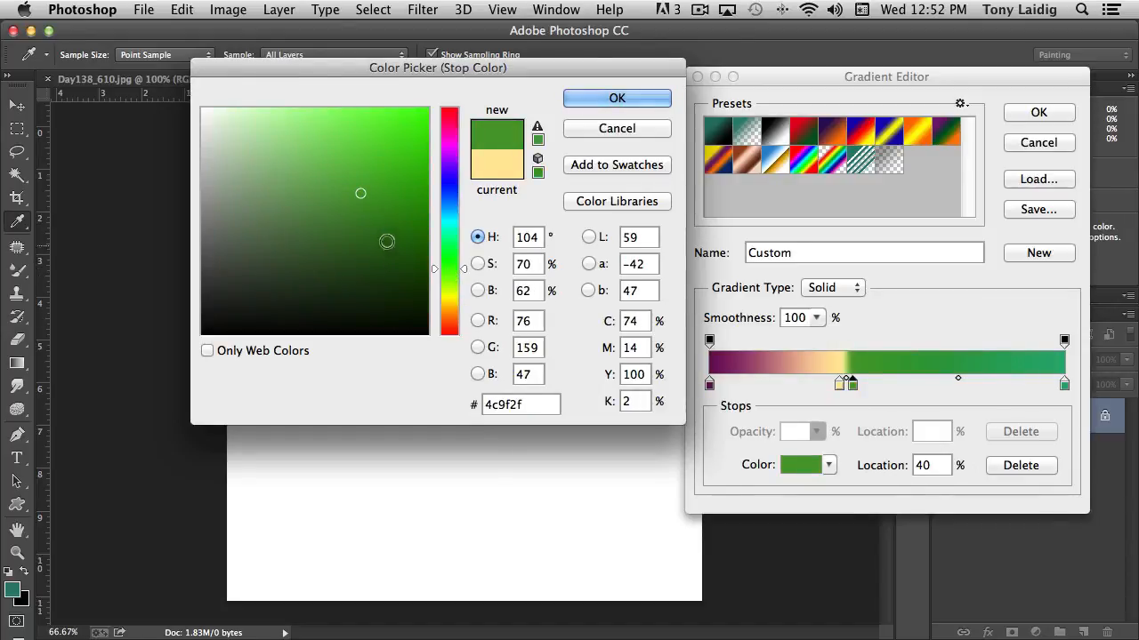
{"action": "mouse_move", "coordinate": [377, 234]}
{"action": "left_mouse_down"}
{"action": "mouse_move", "coordinate": [353, 261]}
{"action": "mouse_move", "coordinate": [373, 261]}
{"action": "mouse_move", "coordinate": [364, 226]}
{"action": "mouse_move", "coordinate": [308, 216]}
{"action": "mouse_move", "coordinate": [377, 210]}
{"action": "mouse_move", "coordinate": [379, 182]}
{"action": "mouse_move", "coordinate": [379, 222]}
{"action": "left_mouse_up"}
{"action": "left_click_drag", "start_coordinate": [463, 269], "coordinate": [463, 223]}
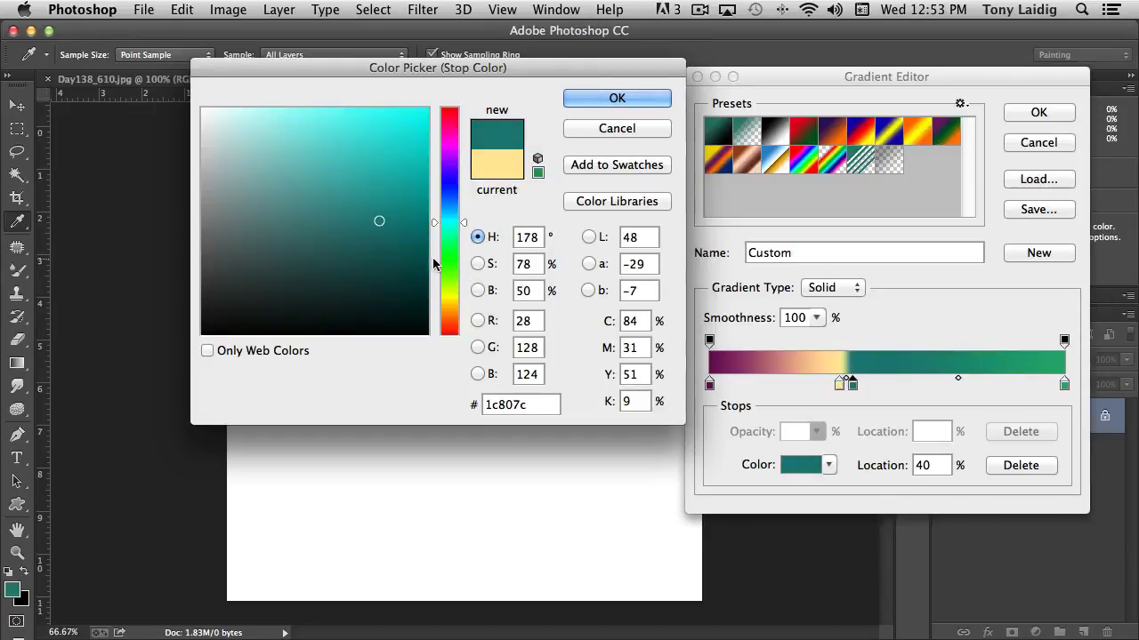
{"action": "left_click", "coordinate": [623, 98]}
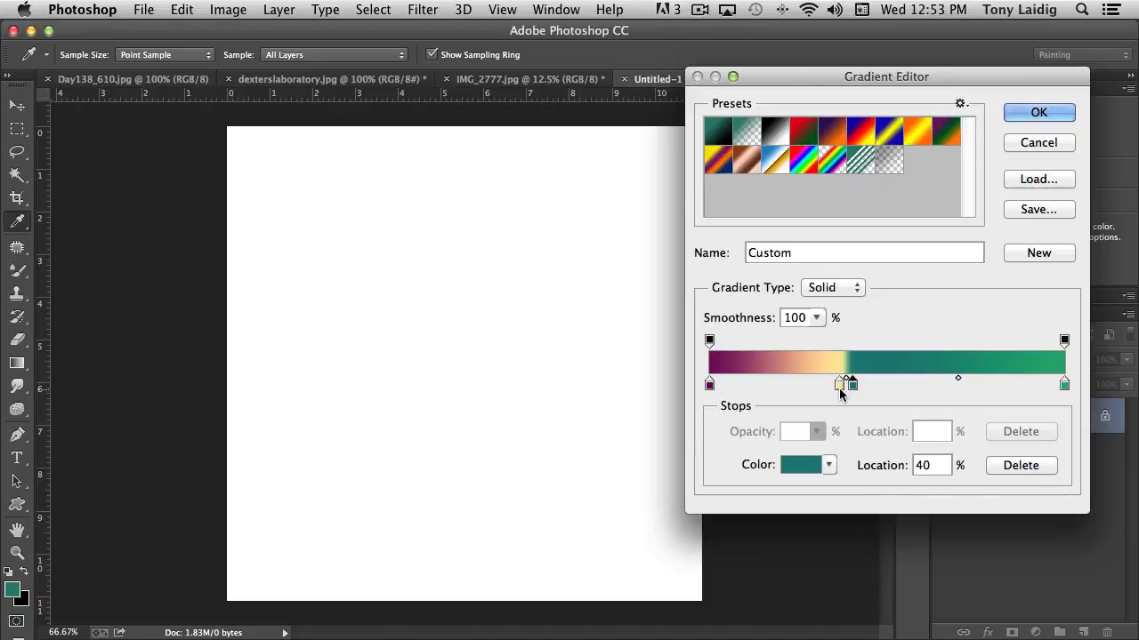
Step: Try the pale yellow stop at 39% and 36%, and remove it from the gradient
{"action": "left_click_drag", "start_coordinate": [840, 388], "coordinate": [850, 390]}
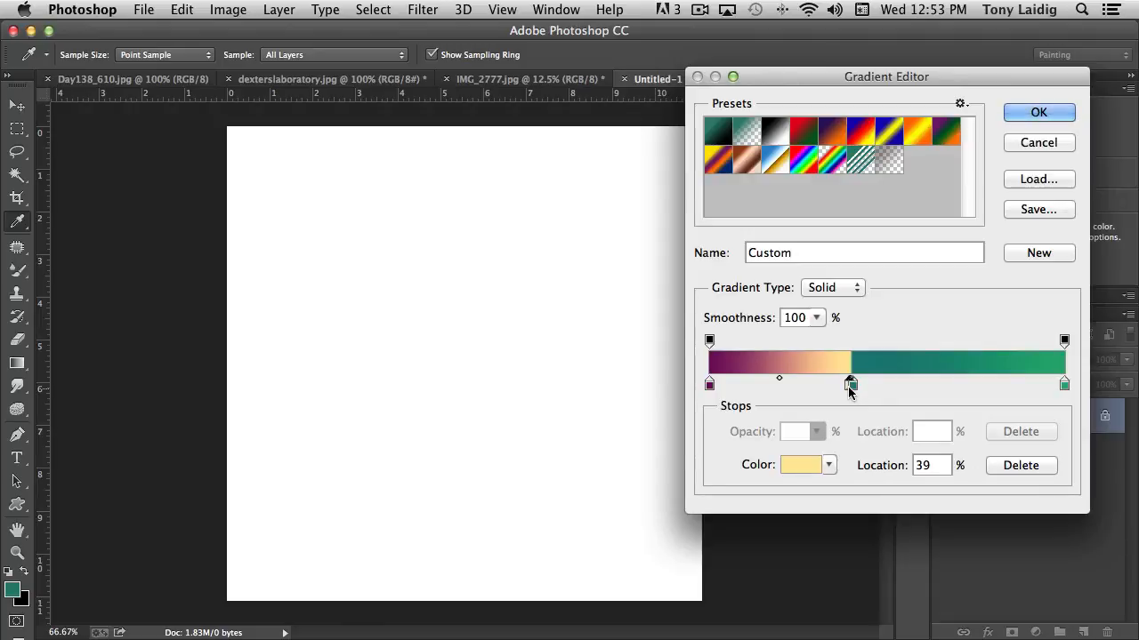
{"action": "mouse_move", "coordinate": [849, 390]}
{"action": "left_mouse_down"}
{"action": "mouse_move", "coordinate": [772, 393]}
{"action": "mouse_move", "coordinate": [851, 394]}
{"action": "mouse_move", "coordinate": [838, 394]}
{"action": "left_mouse_up"}
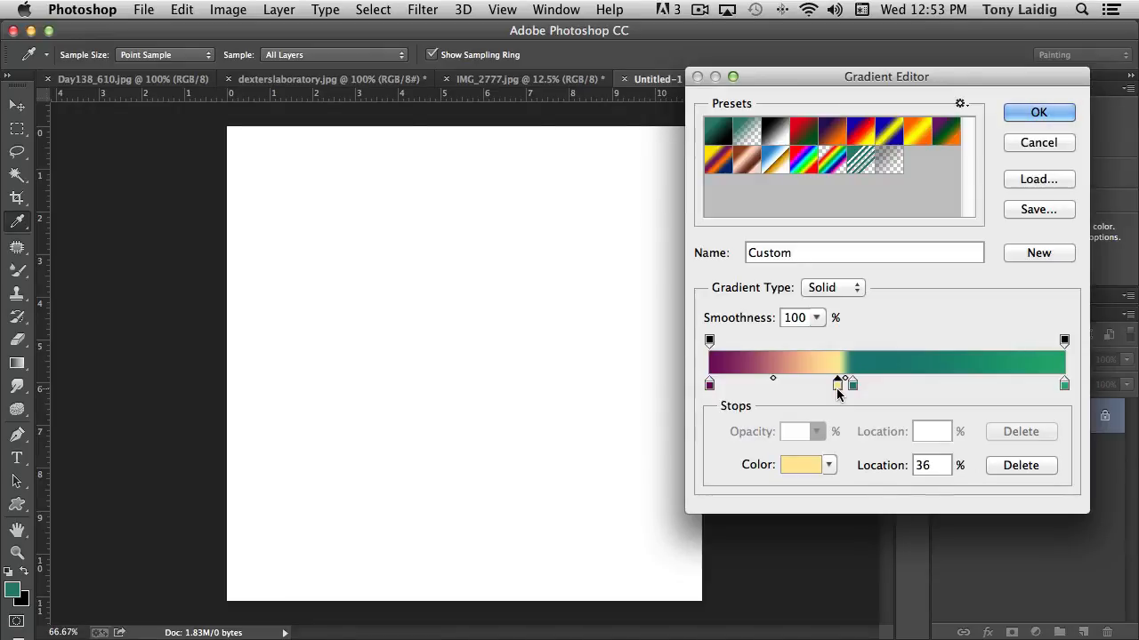
{"action": "left_click_drag", "start_coordinate": [838, 389], "coordinate": [836, 390]}
{"action": "left_click_drag", "start_coordinate": [836, 391], "coordinate": [835, 401]}
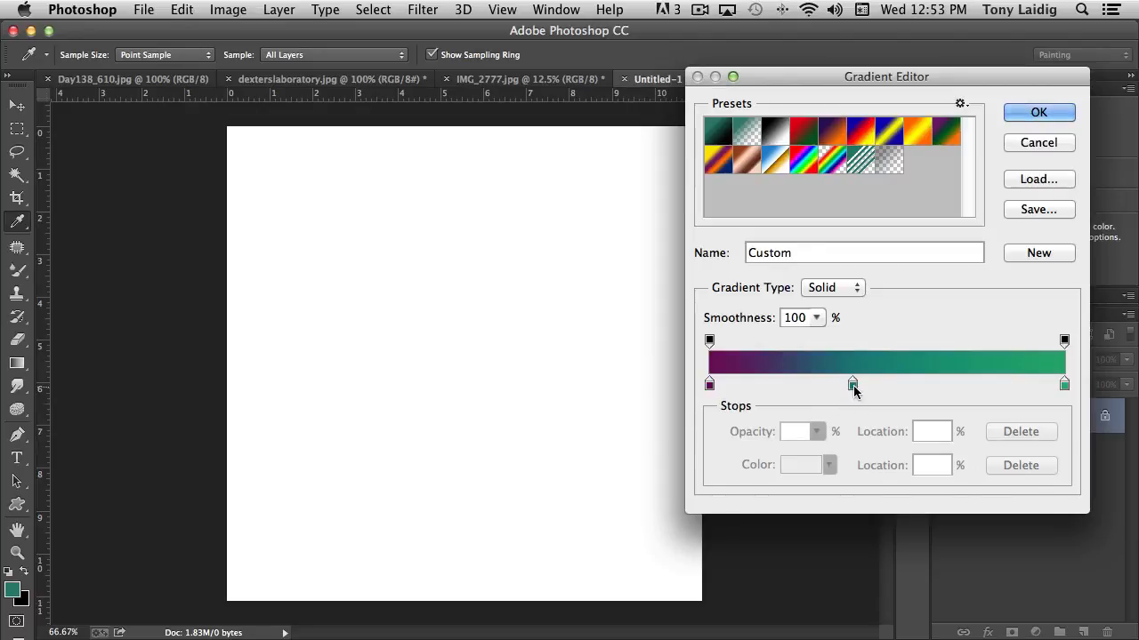
Step: Move the teal color stop to 56% and set the color midpoint between teal and green to 27%
{"action": "left_click", "coordinate": [853, 385]}
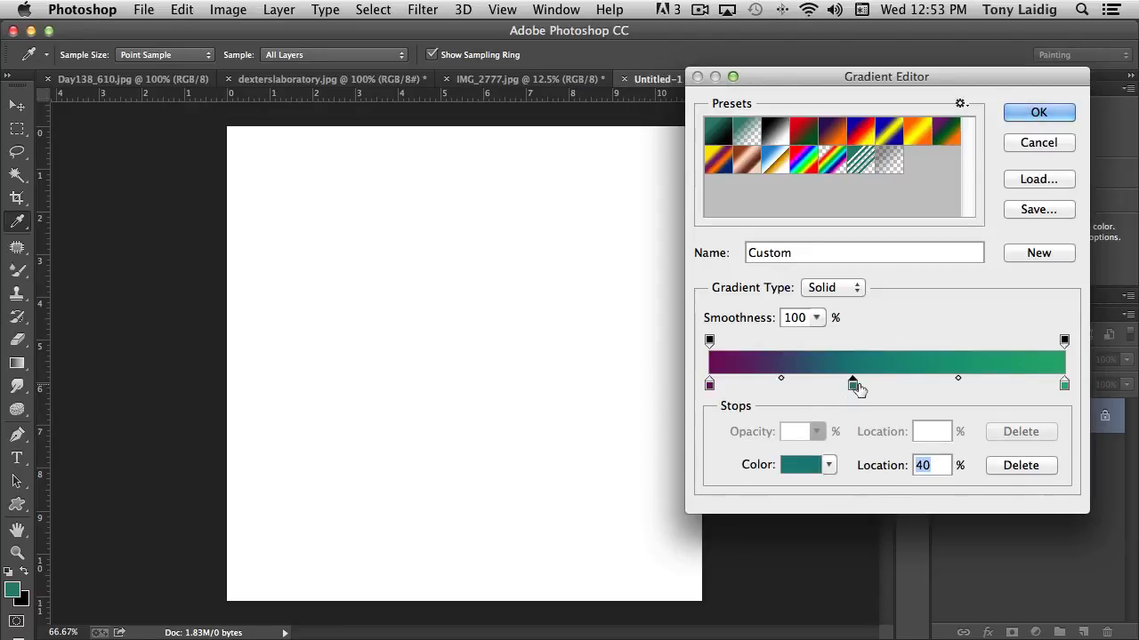
{"action": "left_click_drag", "start_coordinate": [861, 382], "coordinate": [909, 381]}
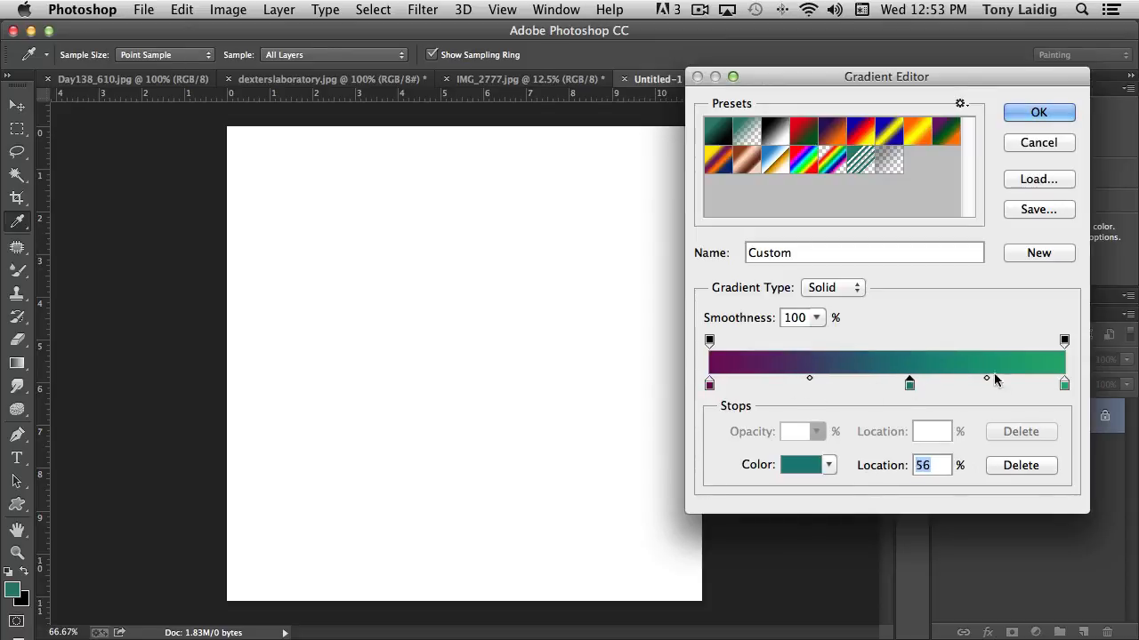
{"action": "left_click_drag", "start_coordinate": [987, 380], "coordinate": [951, 379]}
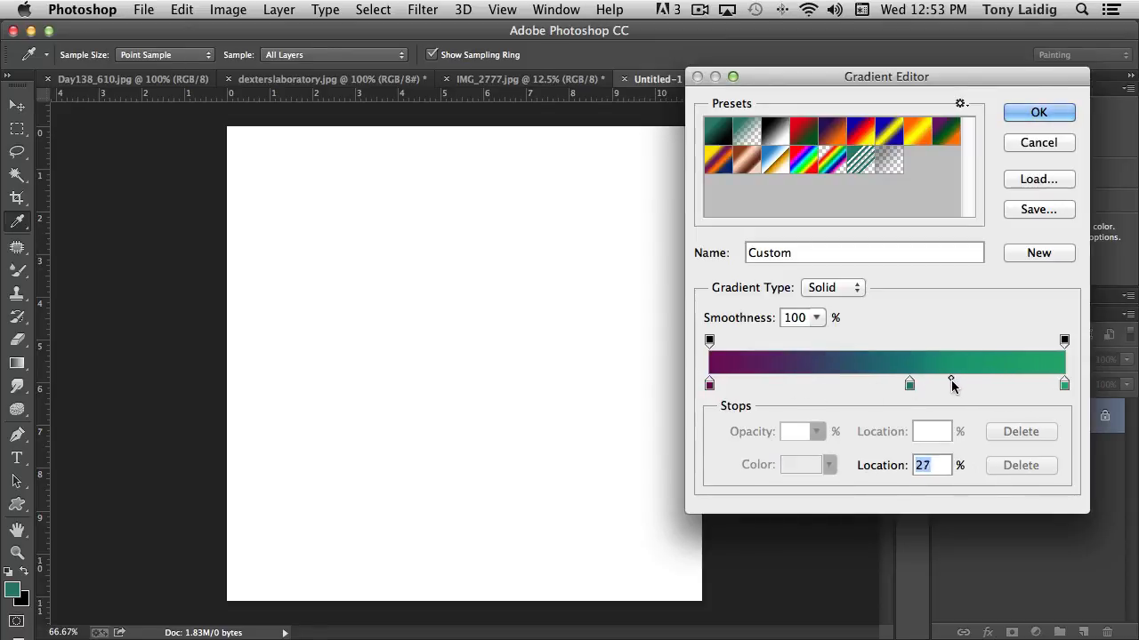
Step: Recolor the ending stop at 100% to a light pastel green and accept the custom gradient
{"action": "left_click", "coordinate": [1063, 384]}
{"action": "left_click", "coordinate": [805, 466]}
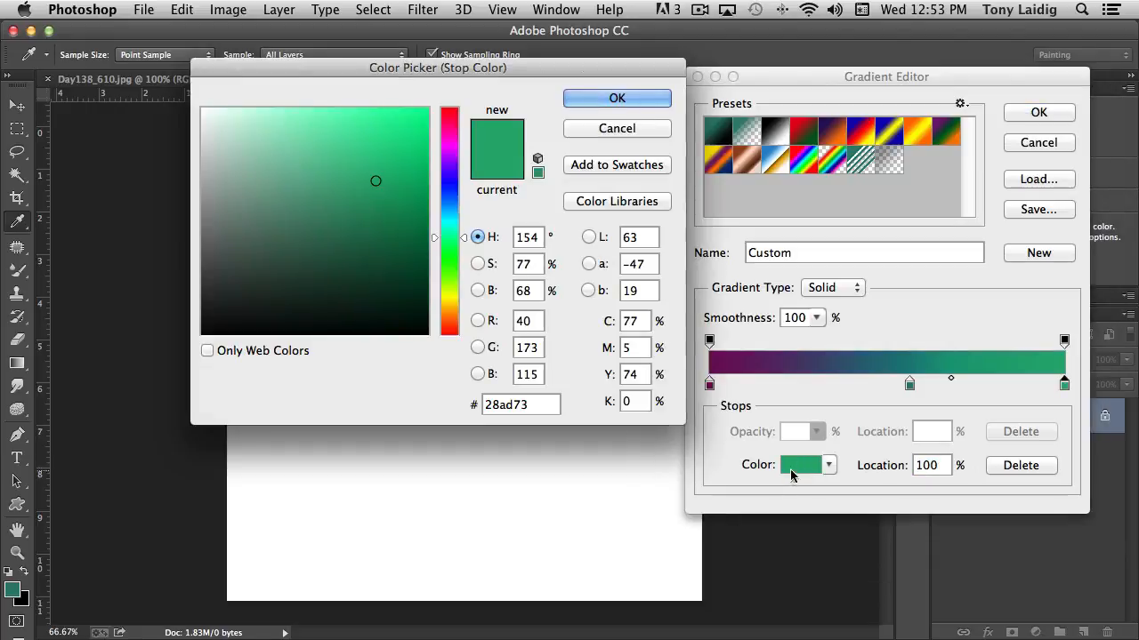
{"action": "left_click_drag", "start_coordinate": [463, 238], "coordinate": [462, 260]}
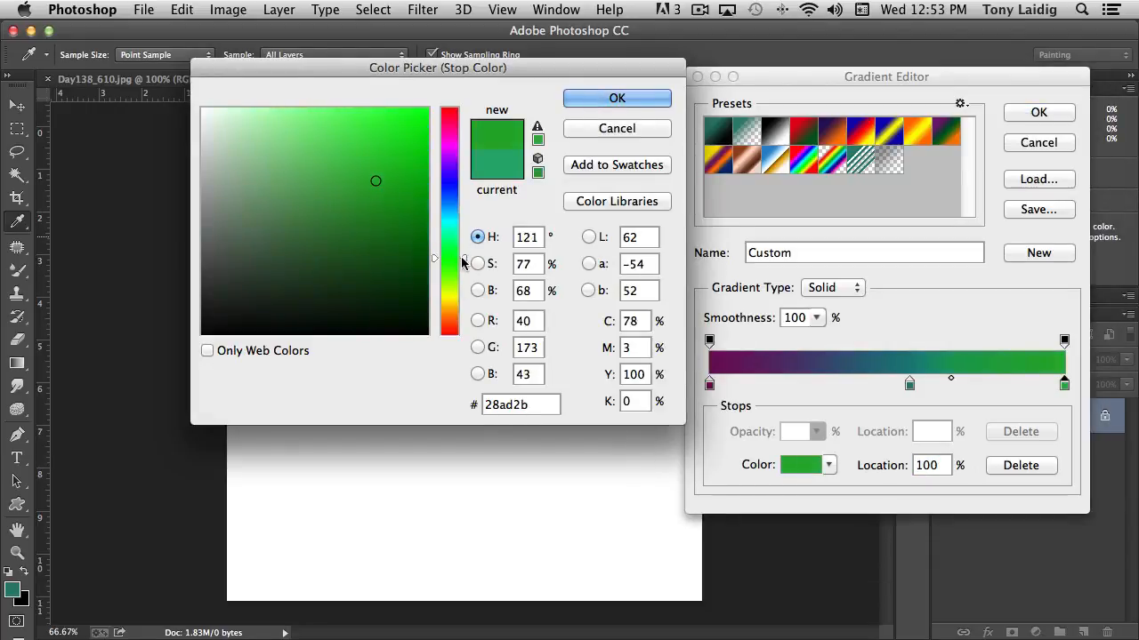
{"action": "left_click", "coordinate": [301, 130]}
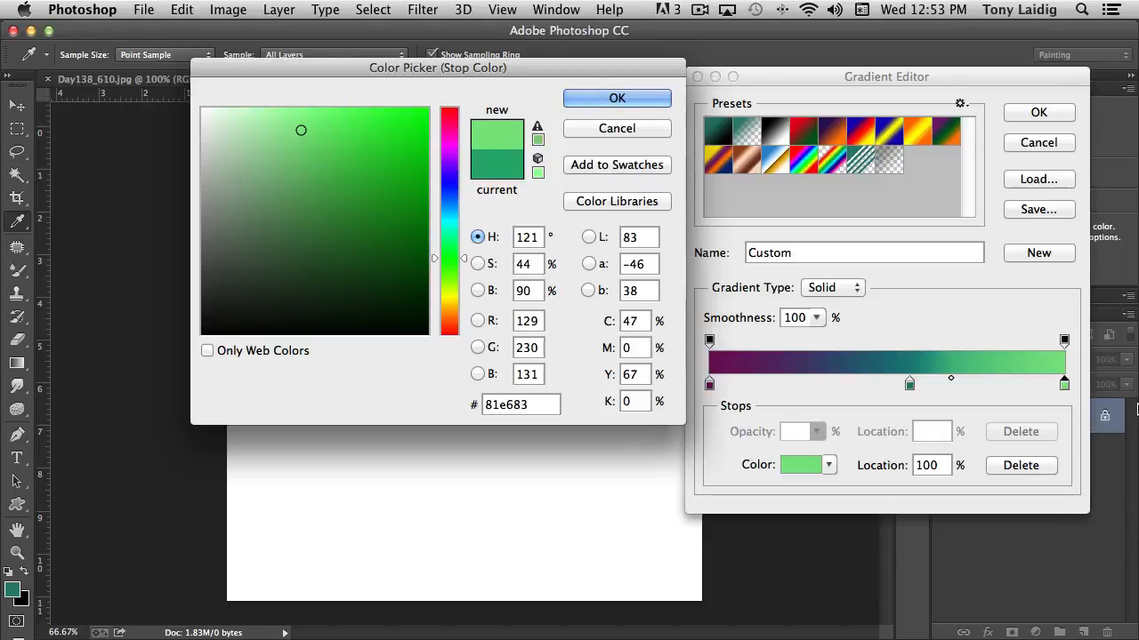
{"action": "left_click", "coordinate": [280, 120]}
{"action": "mouse_move", "coordinate": [280, 120]}
{"action": "left_mouse_down"}
{"action": "mouse_move", "coordinate": [254, 127]}
{"action": "mouse_move", "coordinate": [267, 125]}
{"action": "left_mouse_up"}
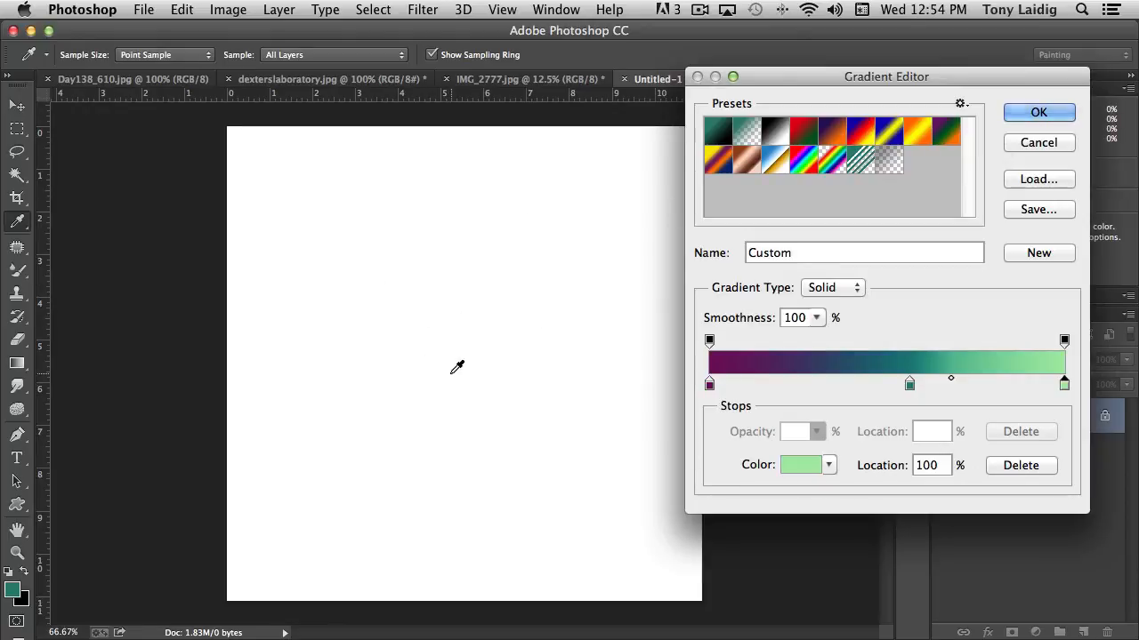
{"action": "key", "text": "Return"}
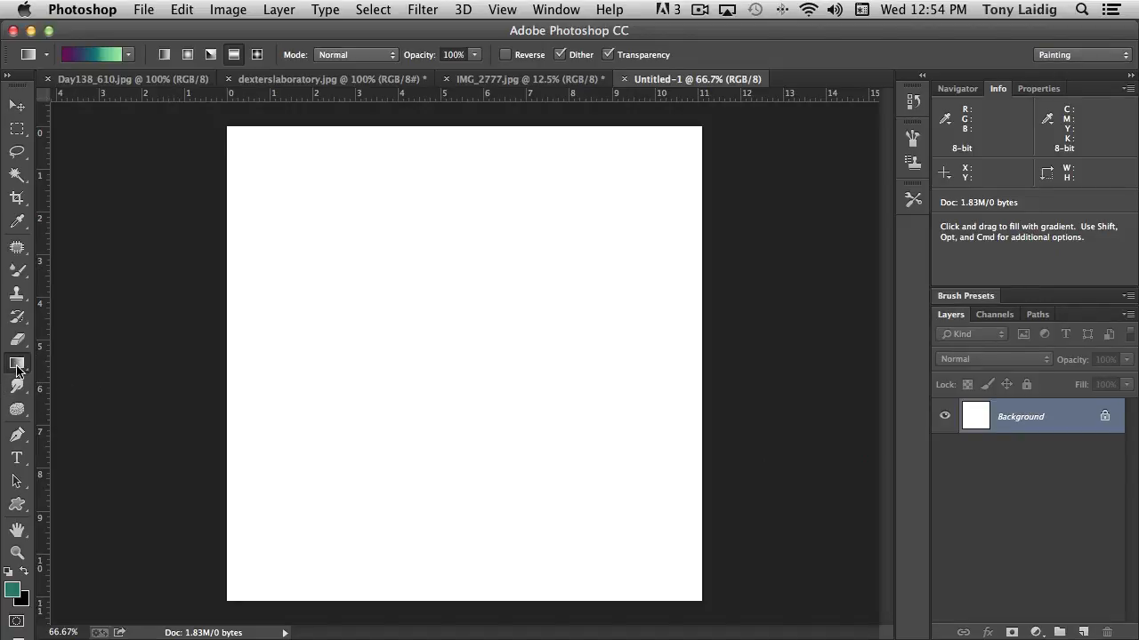
Step: Fill the canvas with a linear gradient from the upper-left to the lower-right corner, and redraw it over shorter spans in other directions
{"action": "left_click", "coordinate": [162, 57]}
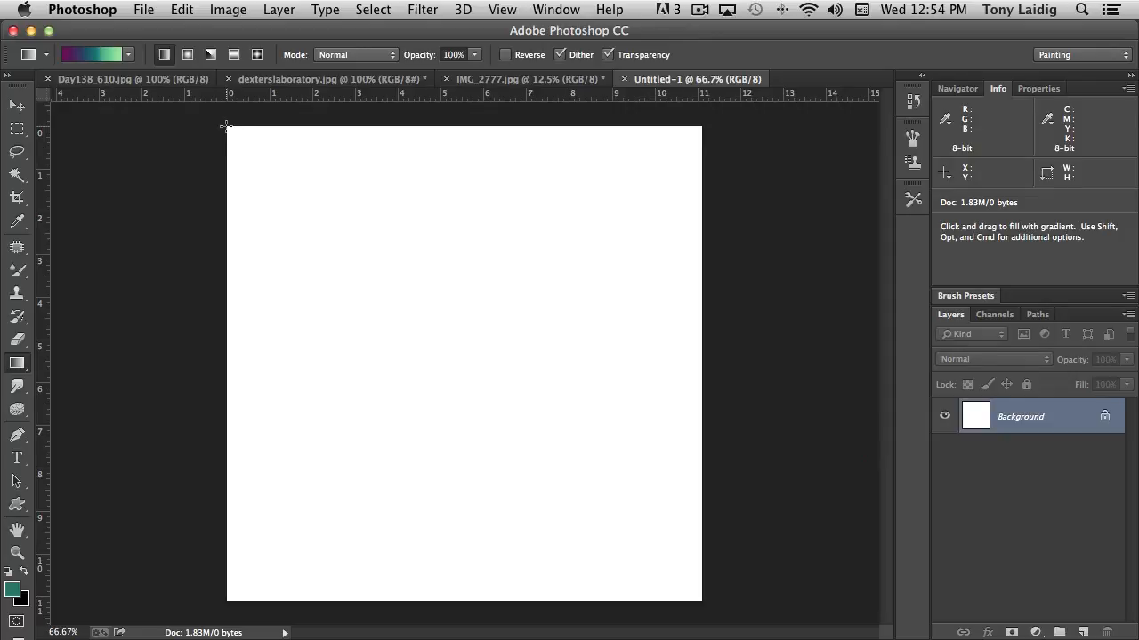
{"action": "left_click_drag", "start_coordinate": [226, 126], "coordinate": [701, 603]}
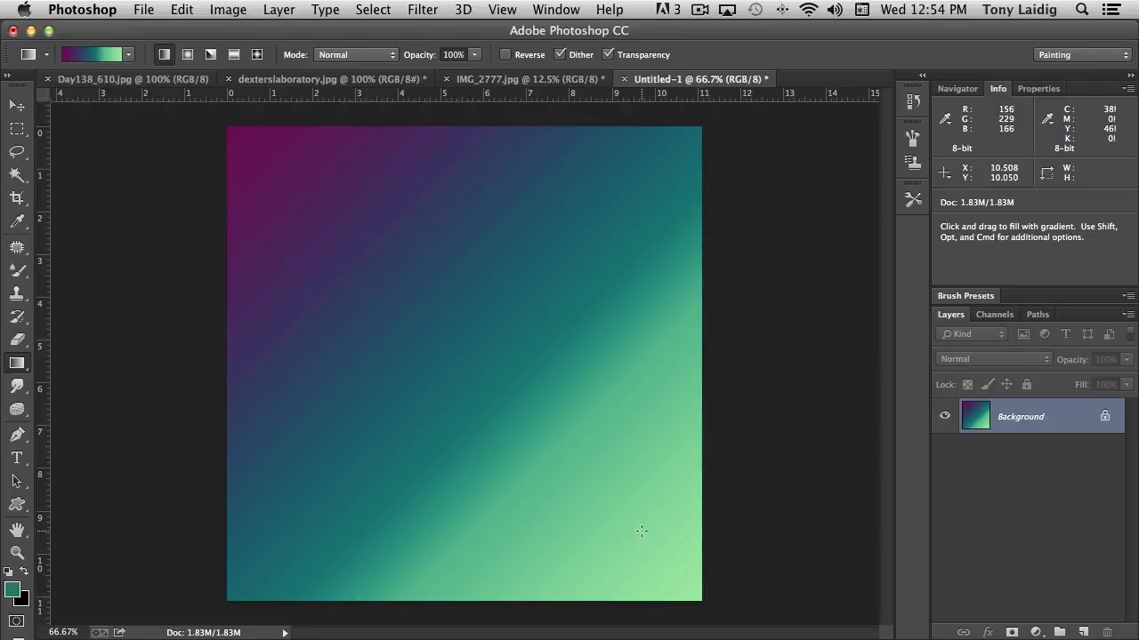
{"action": "left_click_drag", "start_coordinate": [626, 371], "coordinate": [397, 266]}
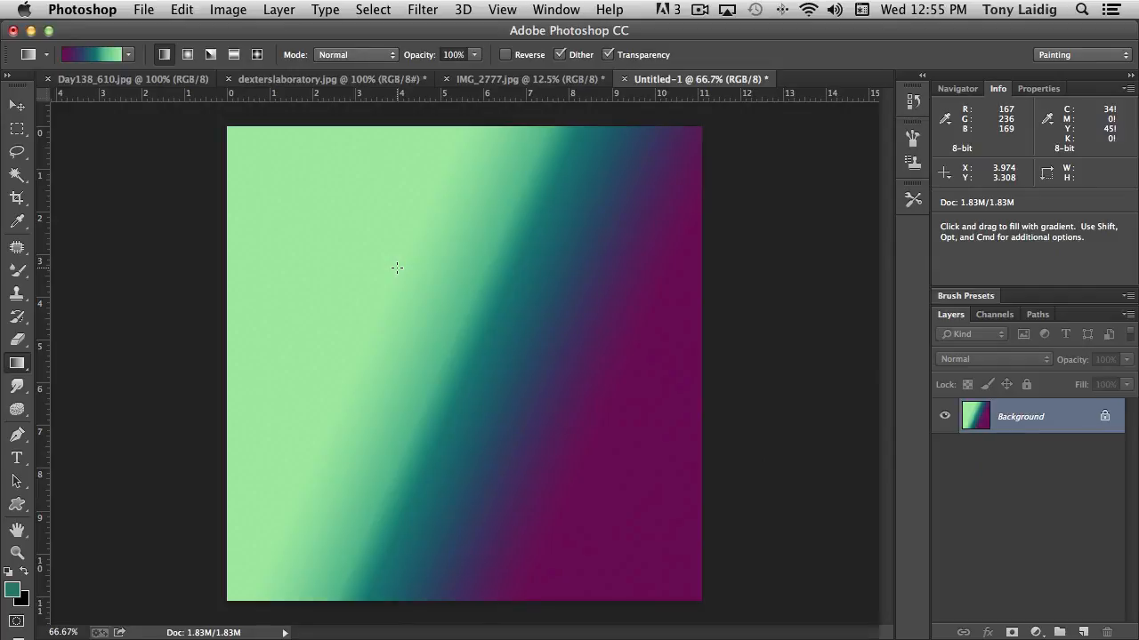
{"action": "left_click_drag", "start_coordinate": [397, 266], "coordinate": [597, 276]}
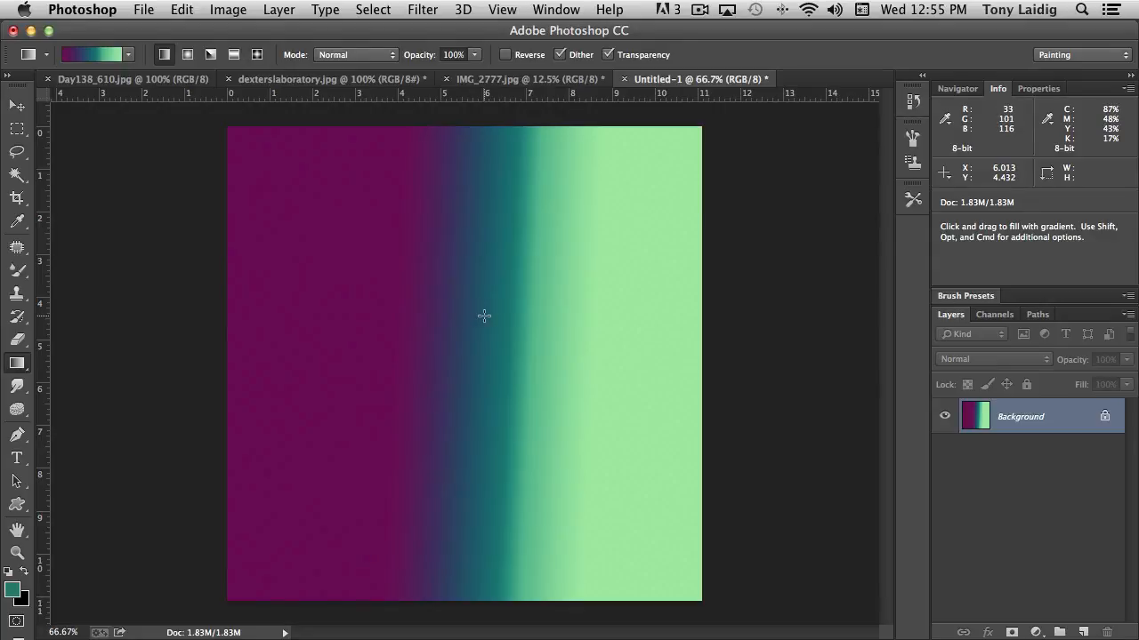
Step: Make a rectangular marquee selection about 7 wide by 8 high in the middle of the canvas and add a new layer
{"action": "left_click", "coordinate": [17, 129]}
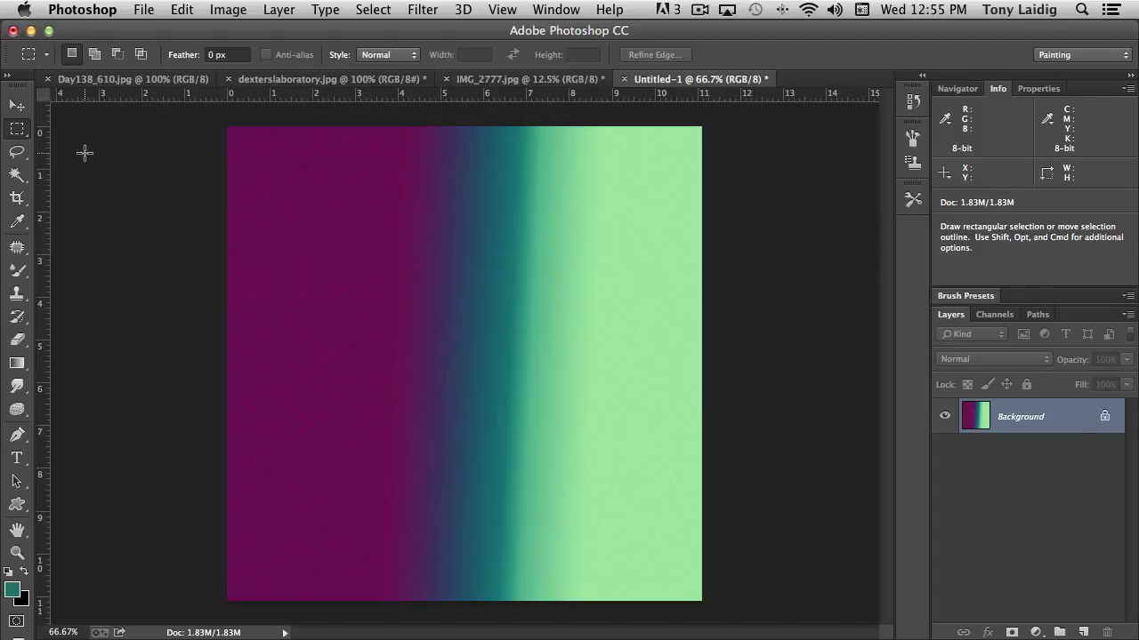
{"action": "left_click_drag", "start_coordinate": [310, 198], "coordinate": [612, 539]}
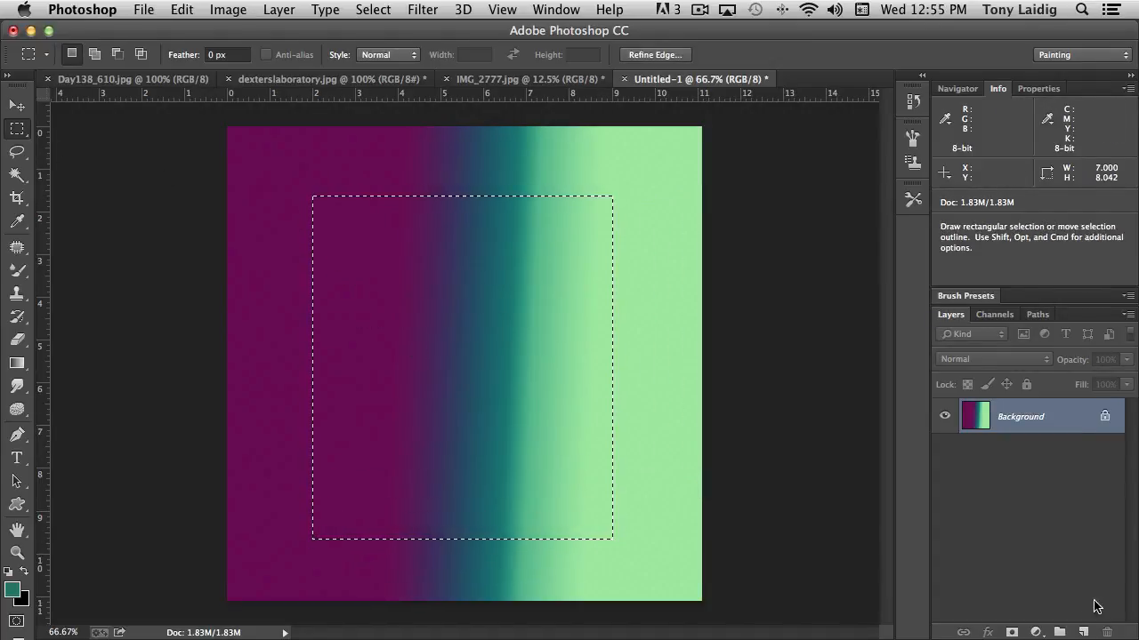
{"action": "left_click", "coordinate": [1083, 631]}
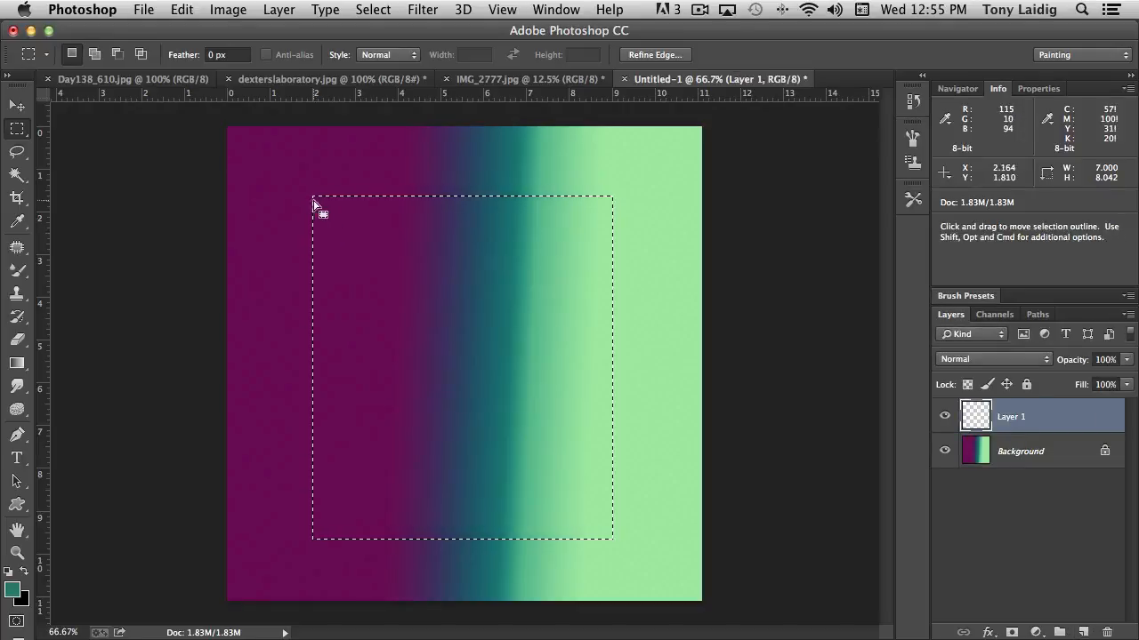
Step: Fill the selection on Layer 1 with a linear gradient constrained horizontally from its right edge to its left edge
{"action": "left_click", "coordinate": [17, 363]}
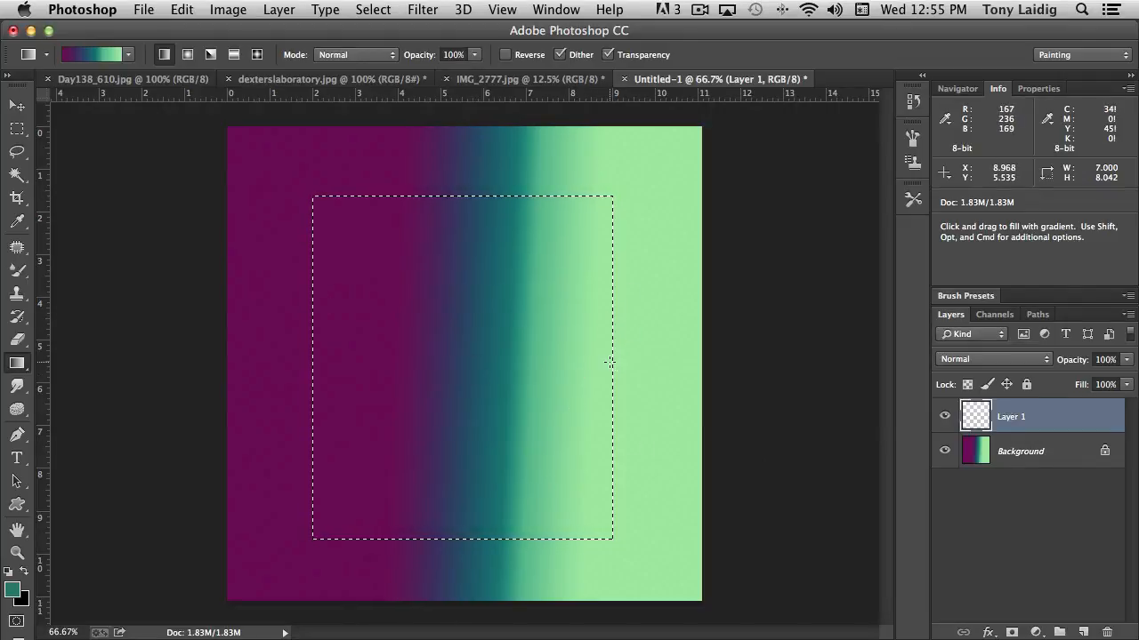
{"action": "key", "text": "shift"}
{"action": "left_click_drag", "start_coordinate": [610, 360], "coordinate": [497, 361]}
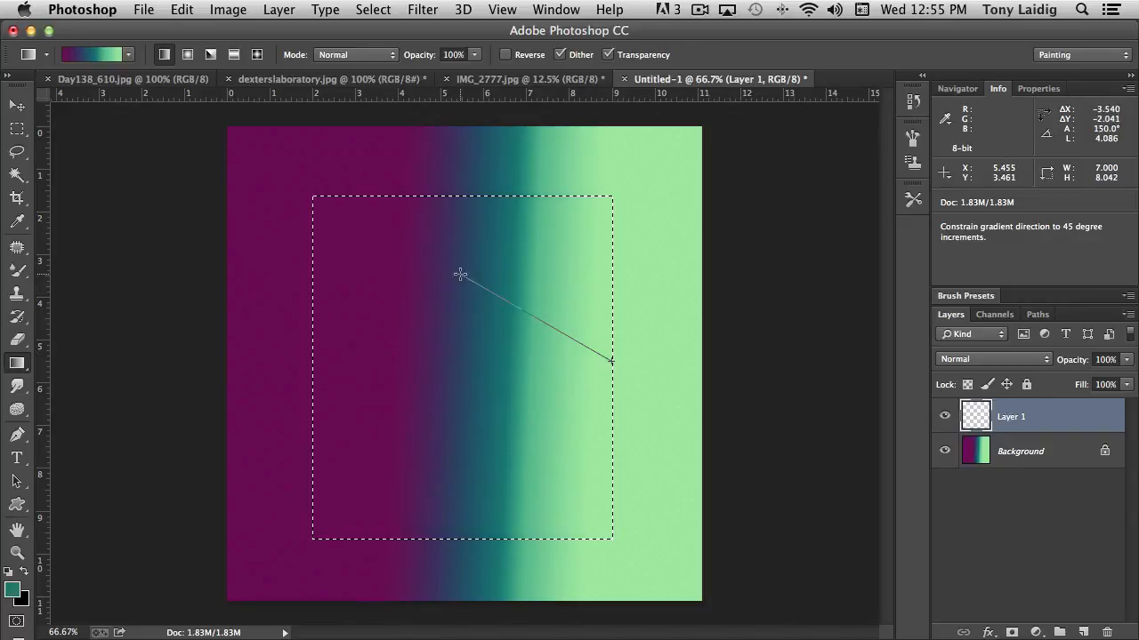
{"action": "left_click_drag", "start_coordinate": [460, 274], "coordinate": [315, 353]}
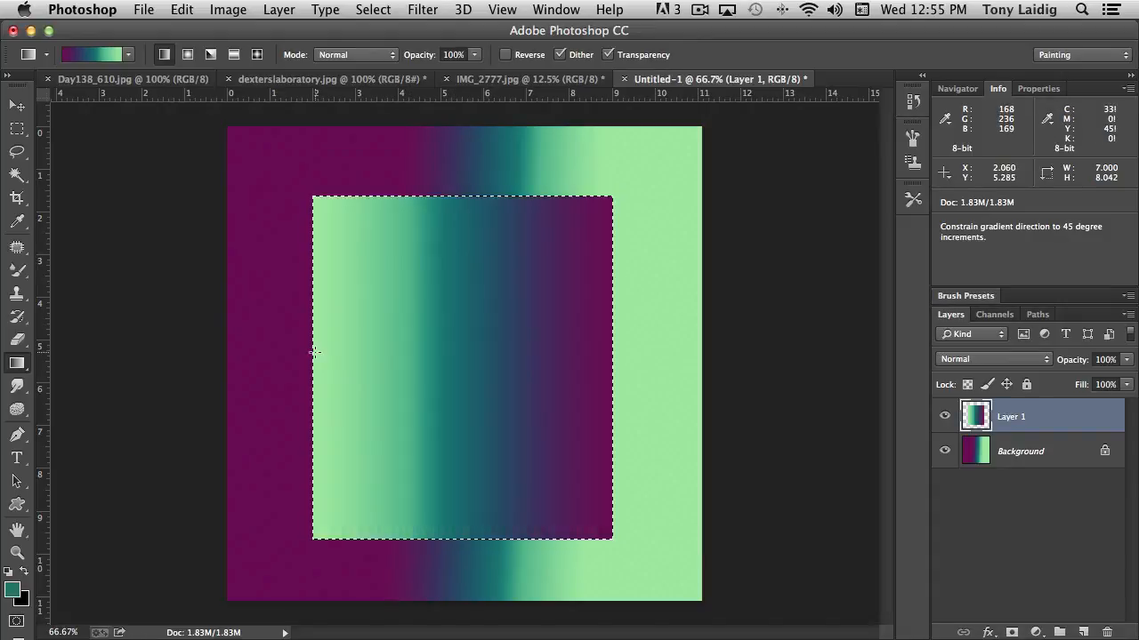
Step: Make the Background layer active, clear the selection and hide Layer 1
{"action": "left_click", "coordinate": [1000, 457]}
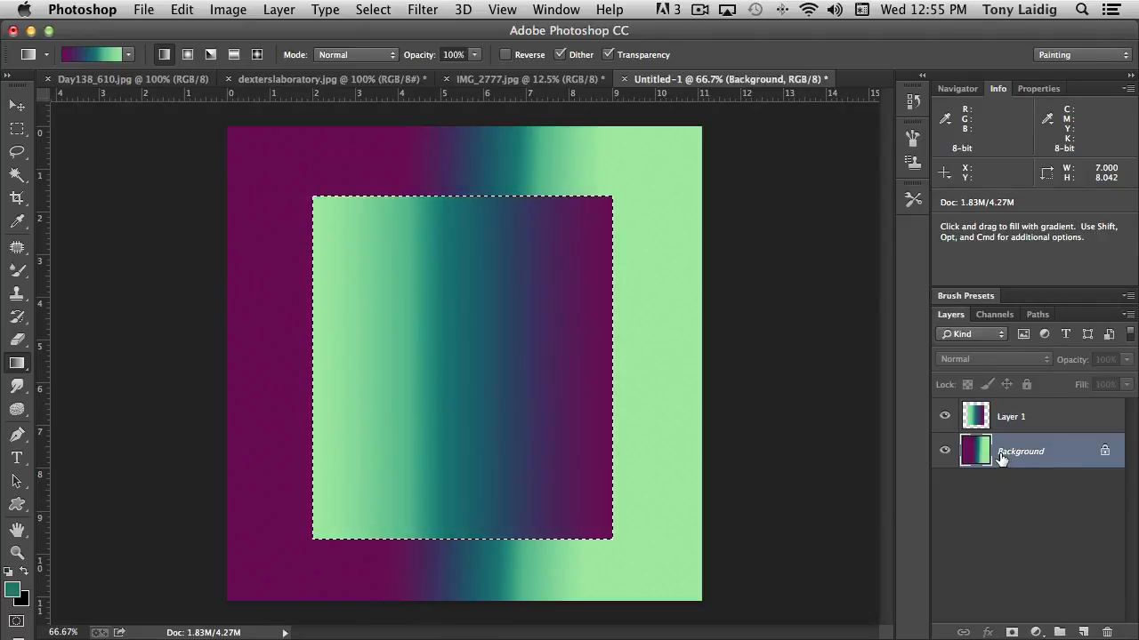
{"action": "key", "text": "super+d"}
{"action": "left_click", "coordinate": [945, 417]}
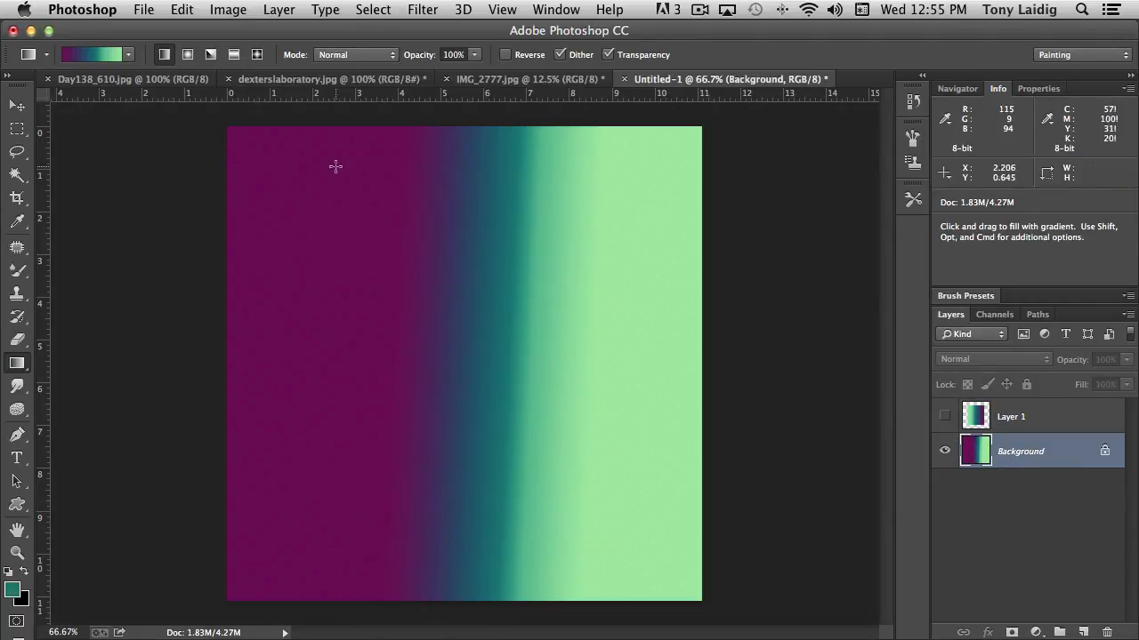
Step: Fill the Background with a radial gradient from the canvas center to the lower-right corner, and redraw it with Reverse turned on
{"action": "left_click", "coordinate": [188, 57]}
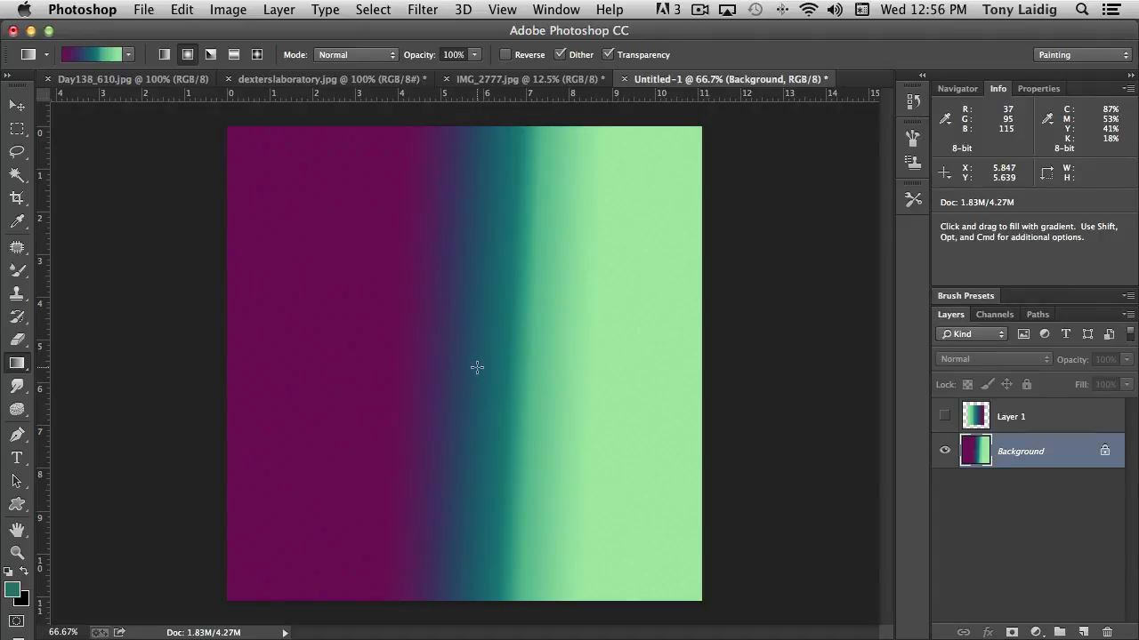
{"action": "left_click_drag", "start_coordinate": [478, 368], "coordinate": [700, 598]}
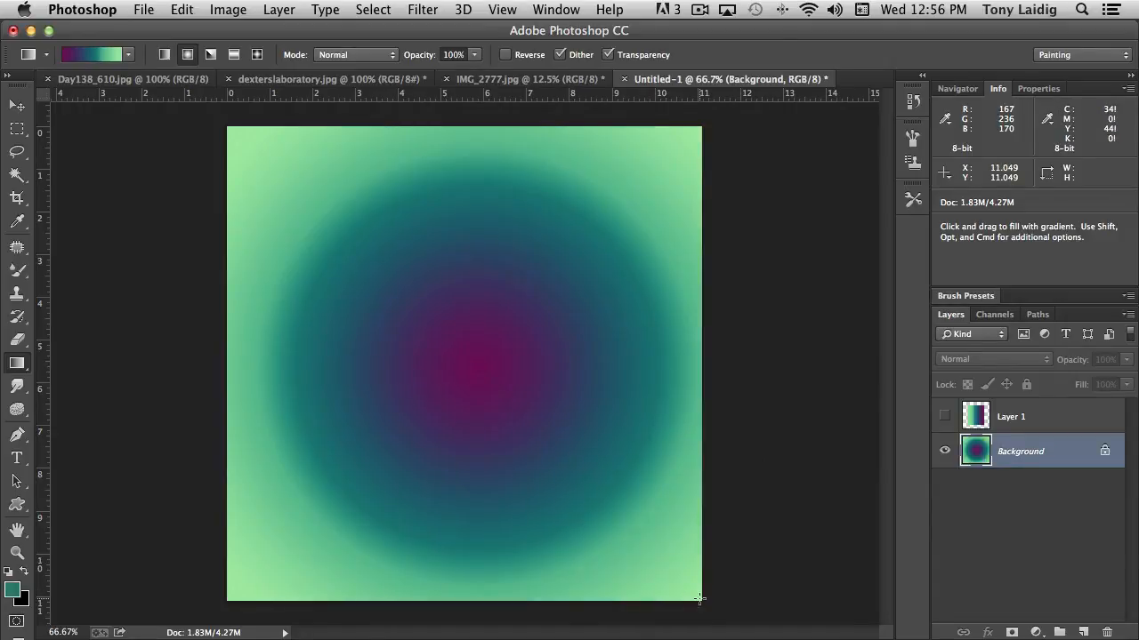
{"action": "mouse_move", "coordinate": [1, 1]}
{"action": "left_click", "coordinate": [612, 270]}
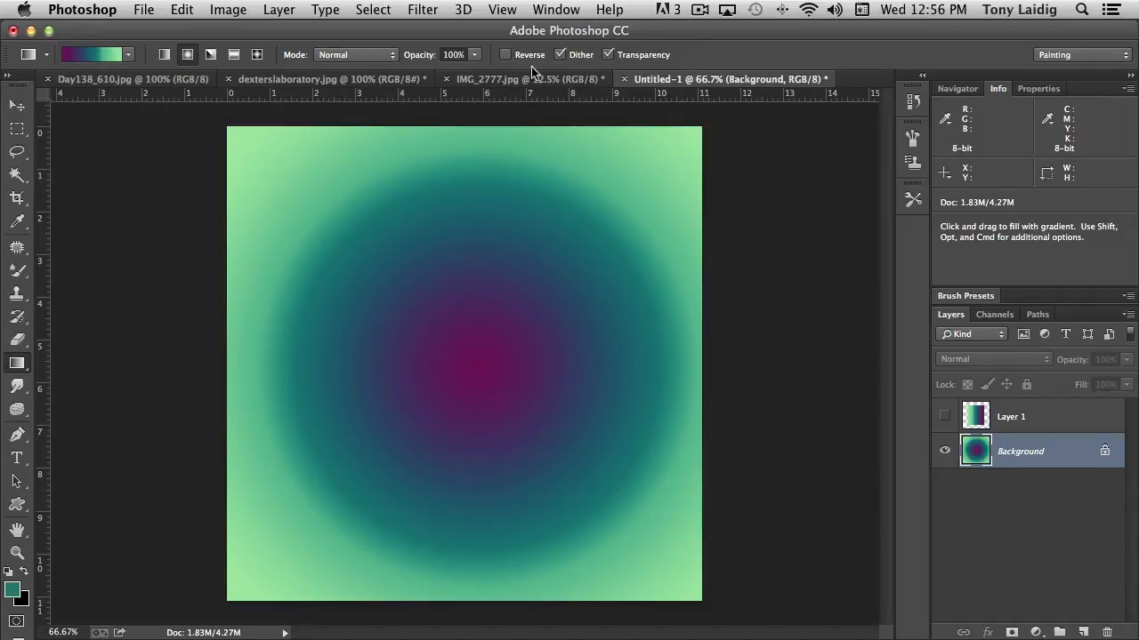
{"action": "left_click", "coordinate": [505, 55]}
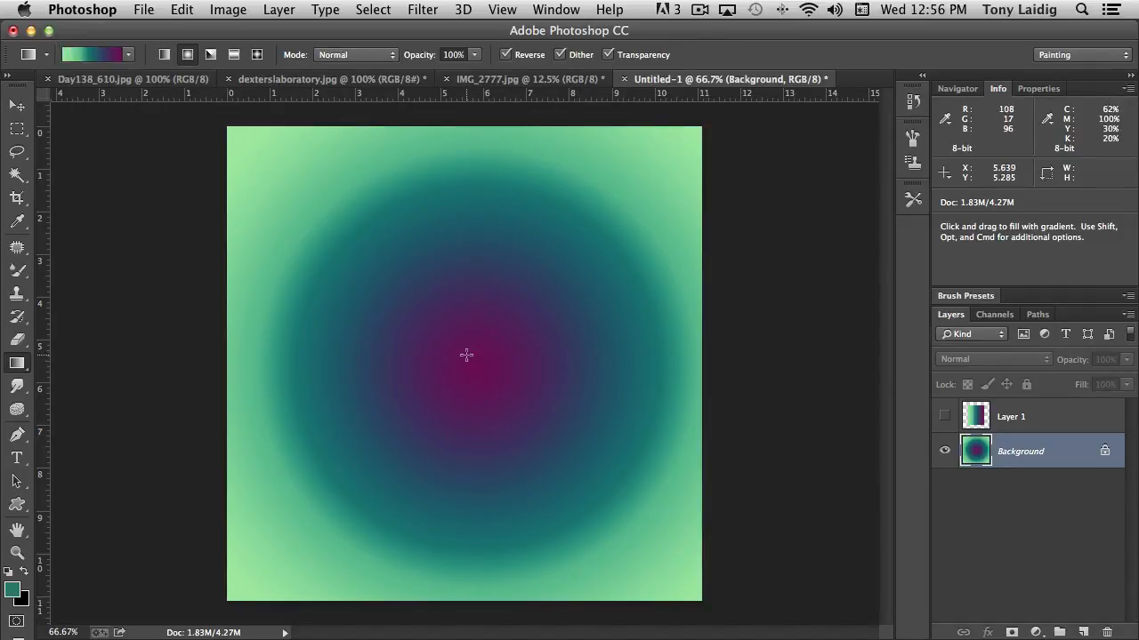
{"action": "left_click_drag", "start_coordinate": [466, 356], "coordinate": [700, 601]}
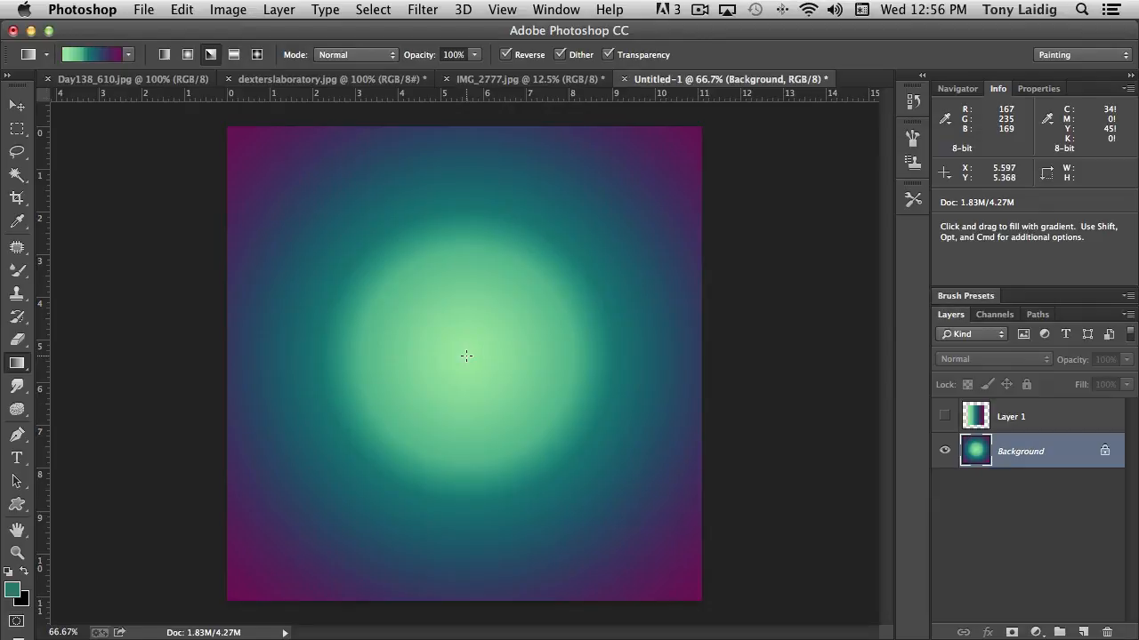
Step: Fill the Background with an angle gradient from the canvas center to the lower-right corner, and refill it with a reflected gradient from center to bottom edge
{"action": "left_click_drag", "start_coordinate": [466, 356], "coordinate": [702, 601]}
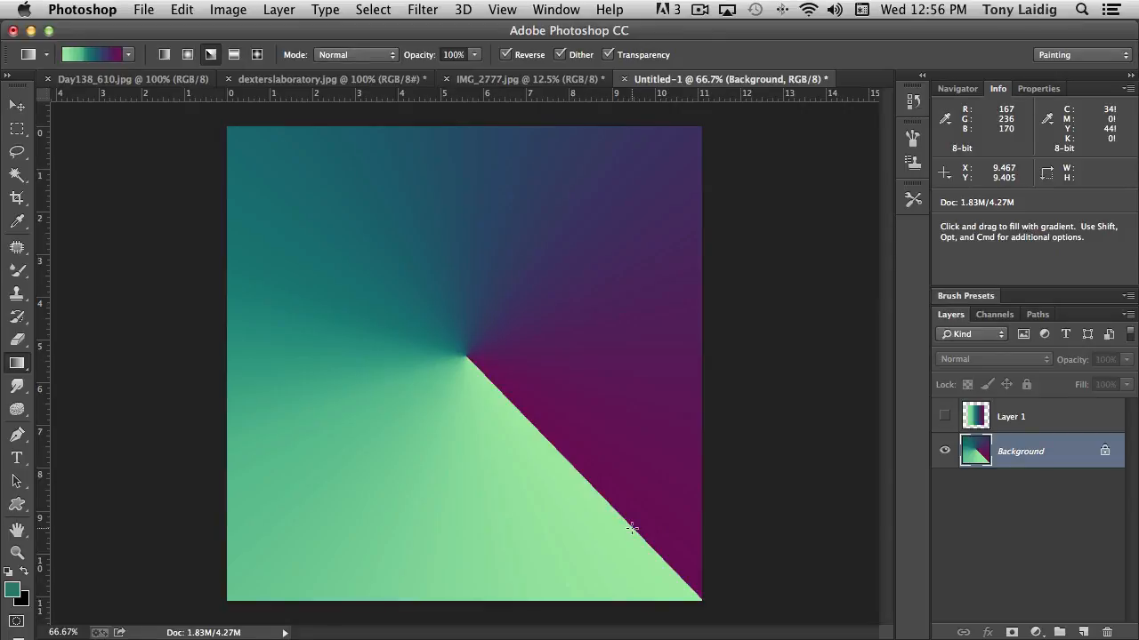
{"action": "left_click", "coordinate": [235, 55]}
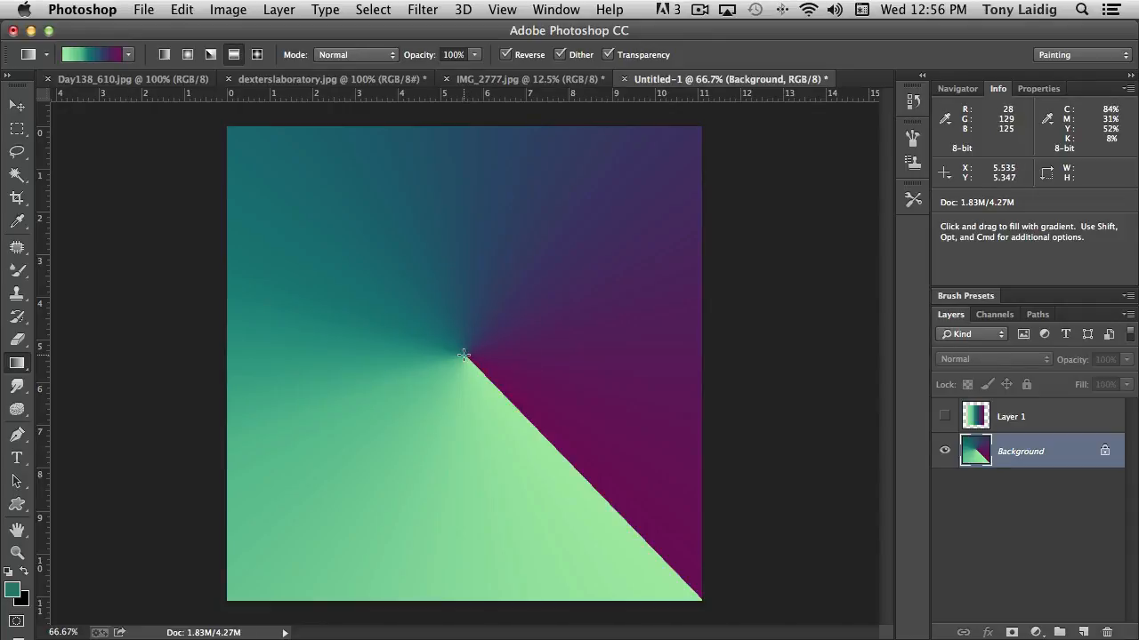
{"action": "left_click_drag", "start_coordinate": [464, 355], "coordinate": [464, 603]}
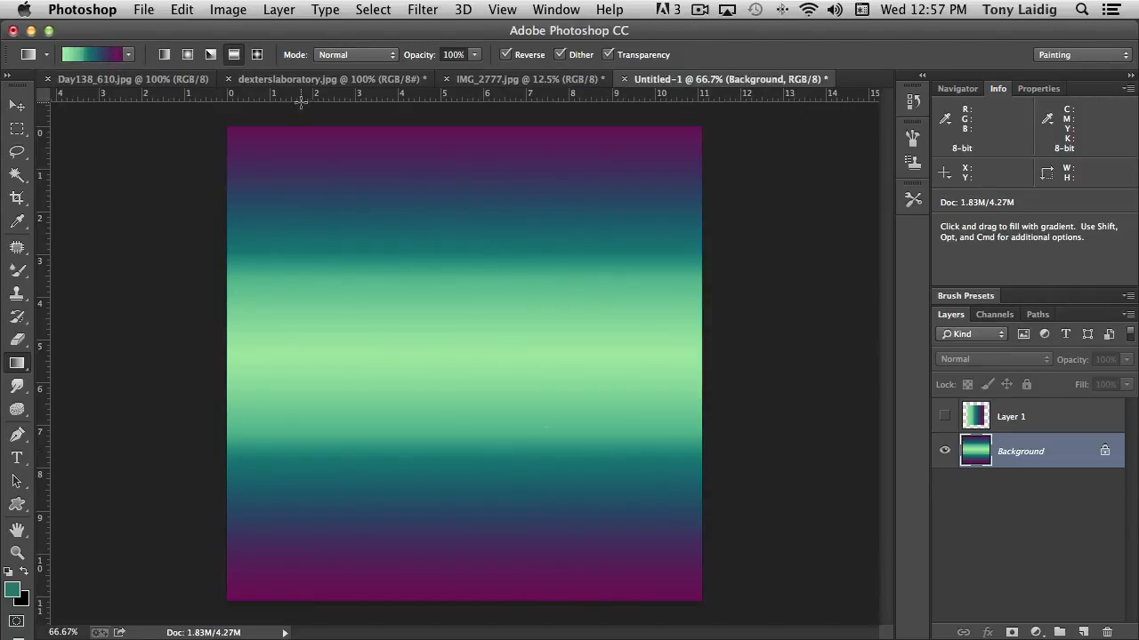
Step: Fill the Background with a diamond gradient from the canvas center straight down to the bottom edge
{"action": "left_click", "coordinate": [257, 56]}
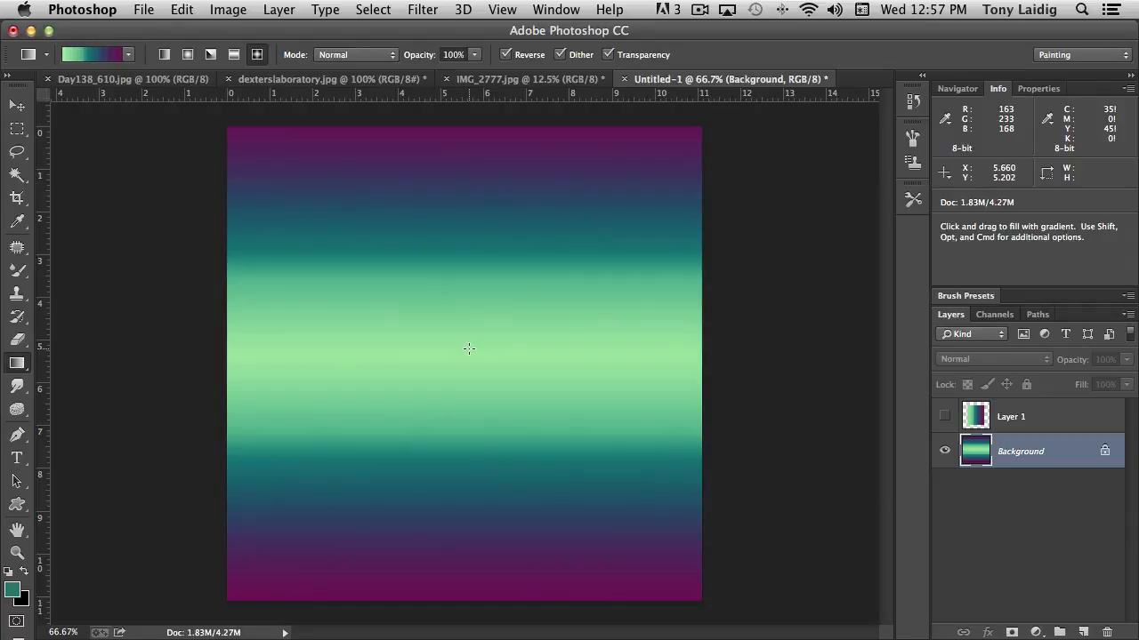
{"action": "left_click_drag", "start_coordinate": [469, 348], "coordinate": [471, 598]}
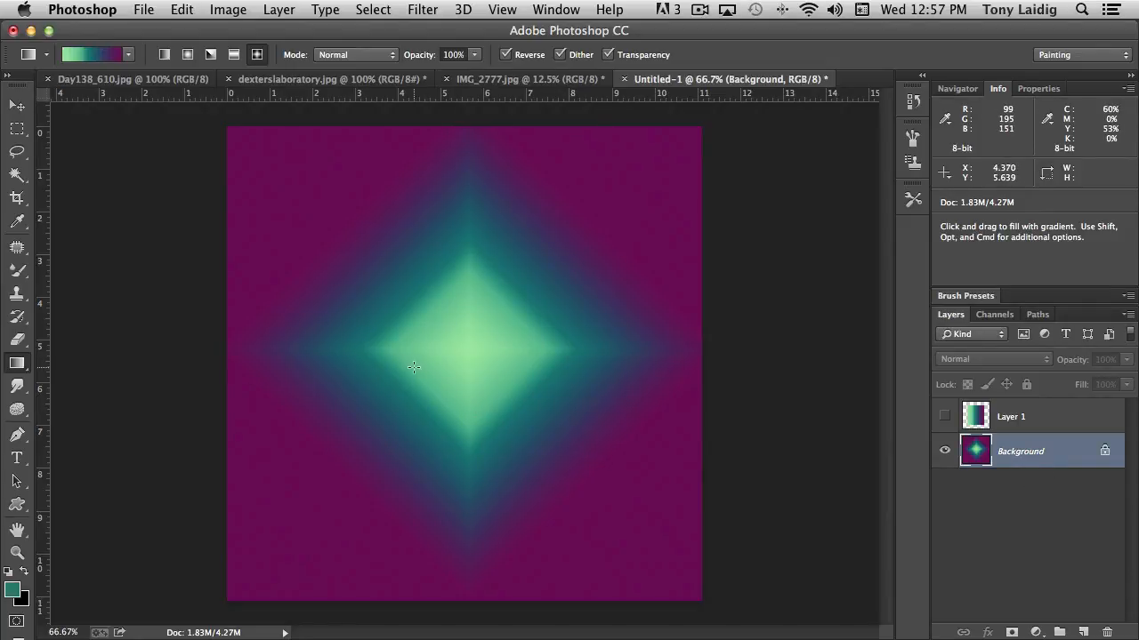
Step: Choose the Foreground to Background preset in the Gradient Editor and apply it as the current gradient
{"action": "left_click", "coordinate": [100, 57]}
{"action": "left_click", "coordinate": [718, 130]}
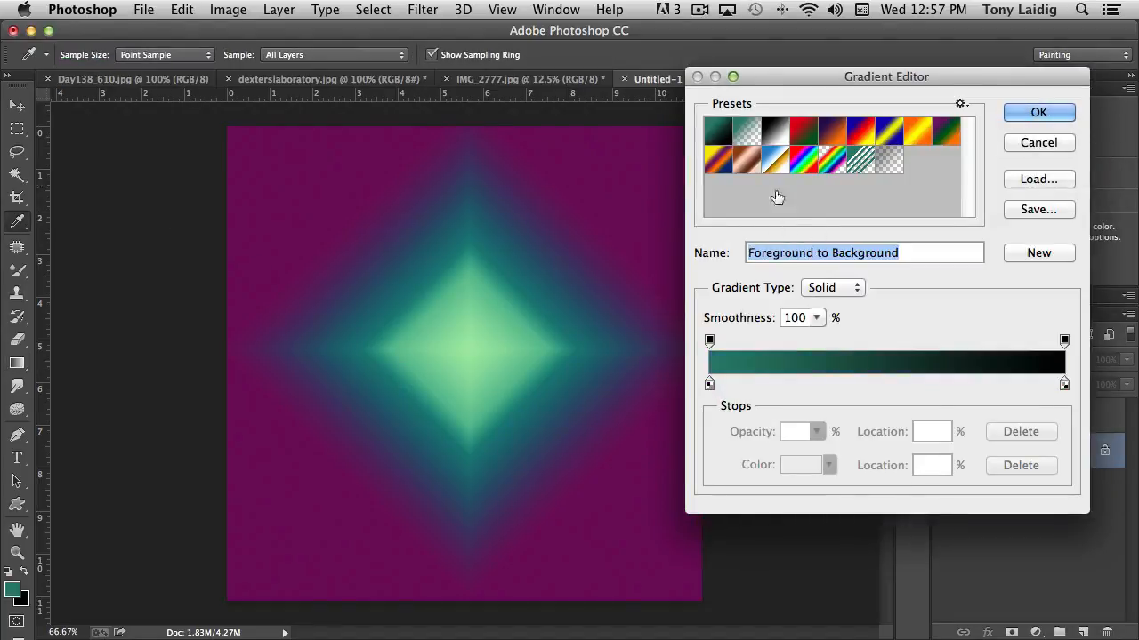
{"action": "left_click", "coordinate": [1038, 112]}
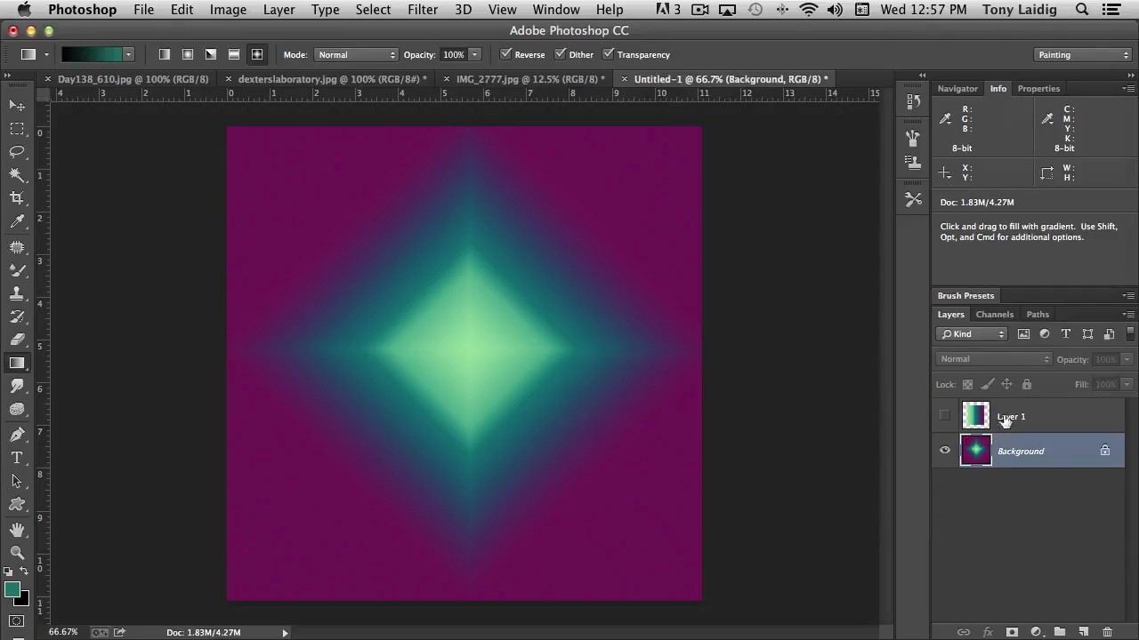
Step: Show Layer 1, lock its transparent pixels, and fill its rectangle with a linear gradient from the upper-right corner to the lower-left corner
{"action": "left_click", "coordinate": [1005, 420]}
{"action": "left_click", "coordinate": [944, 415]}
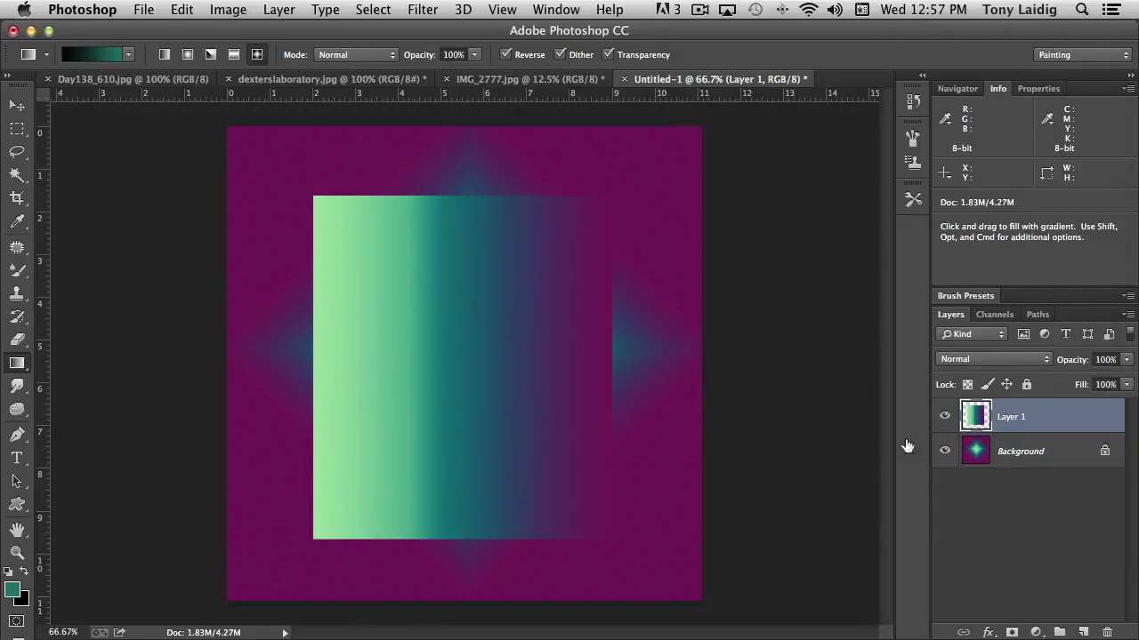
{"action": "left_click", "coordinate": [968, 384]}
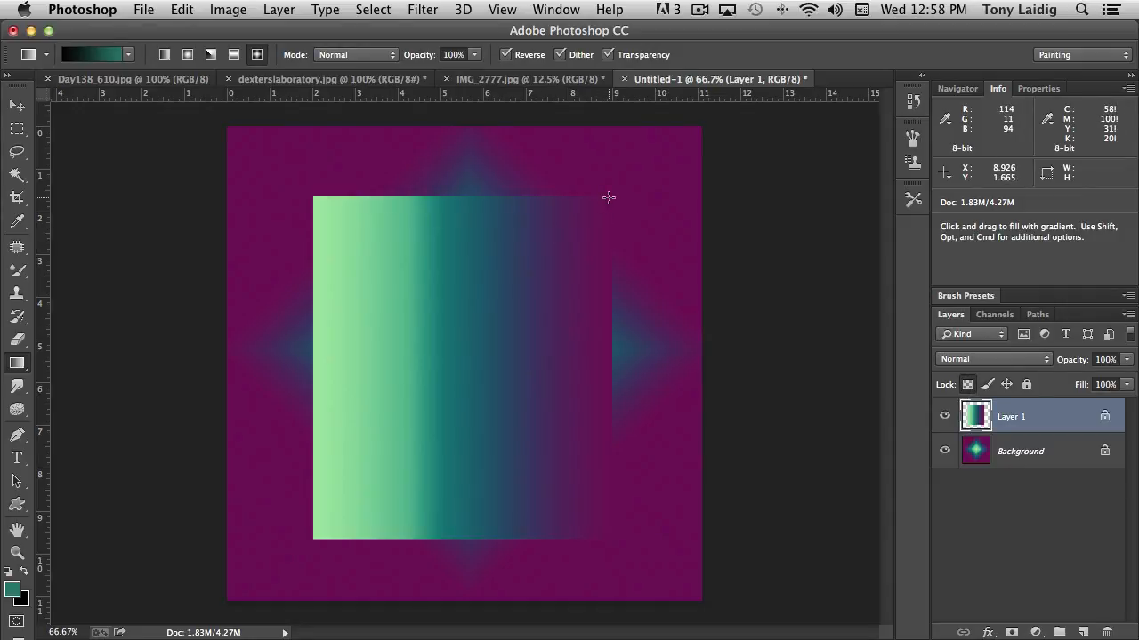
{"action": "left_click", "coordinate": [163, 54]}
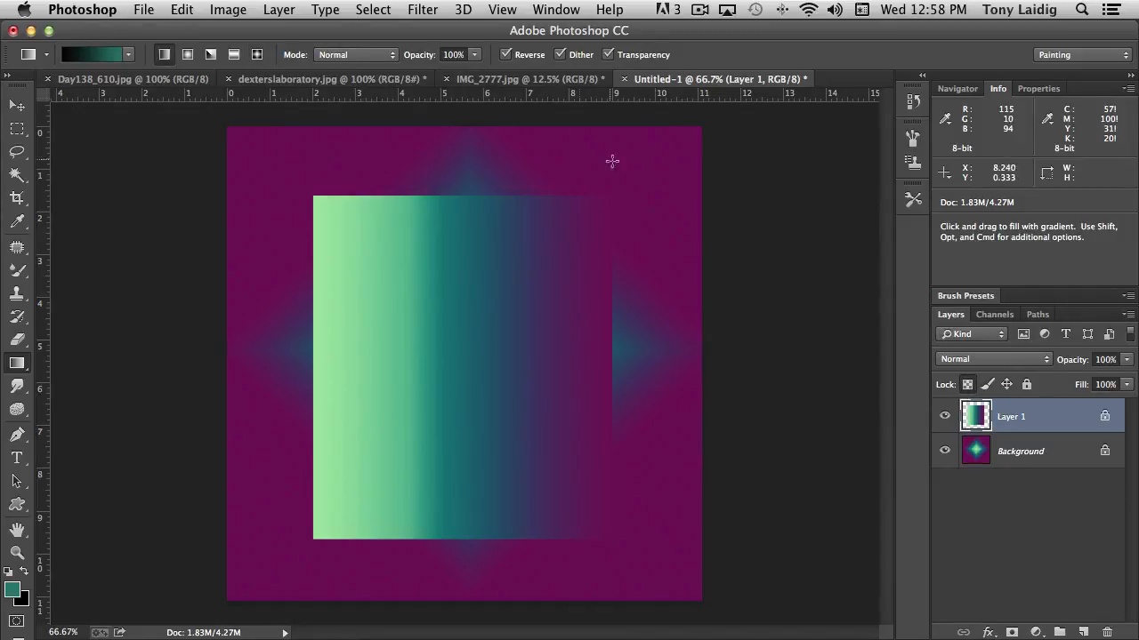
{"action": "left_click_drag", "start_coordinate": [612, 197], "coordinate": [312, 534]}
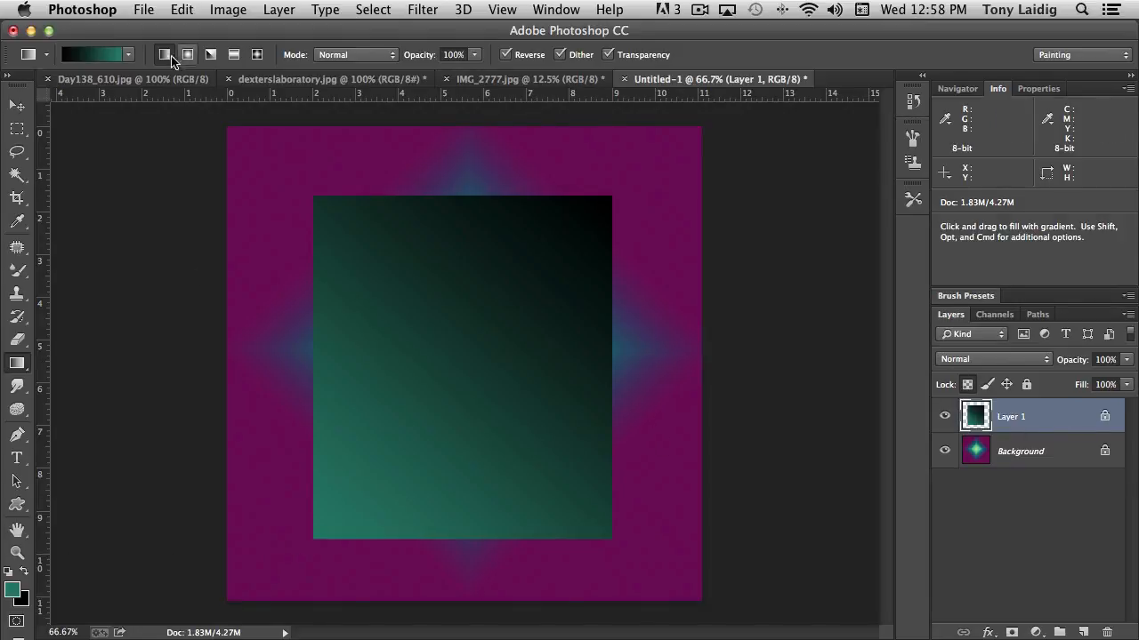
Step: Switch the current gradient to the Foreground to Transparent preset in the Gradient Editor
{"action": "left_click", "coordinate": [87, 55]}
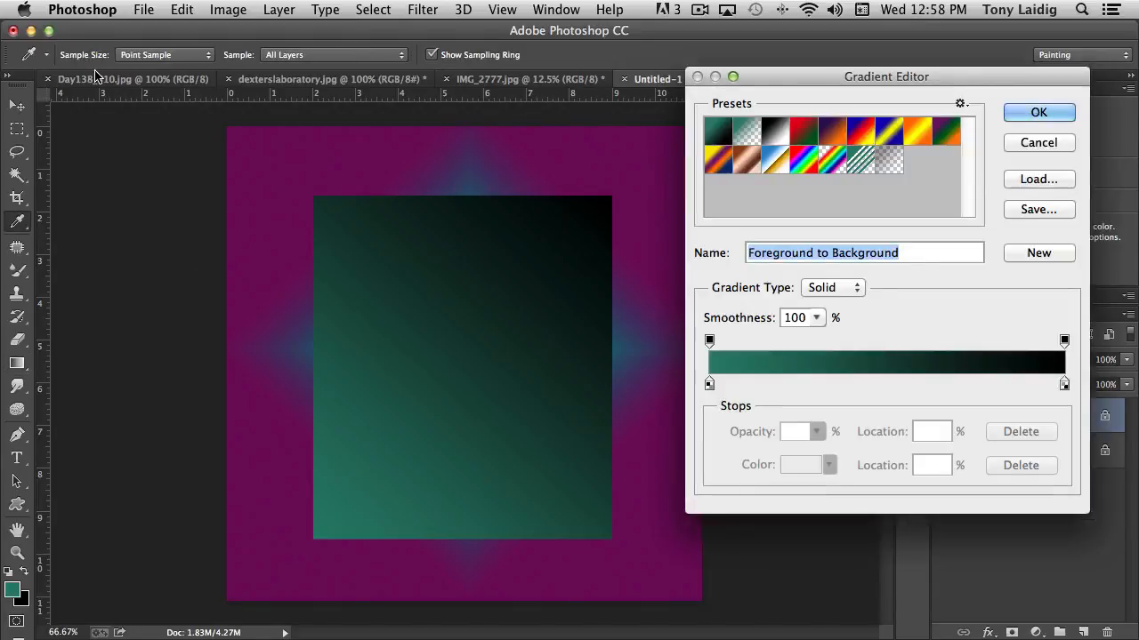
{"action": "left_click", "coordinate": [741, 127]}
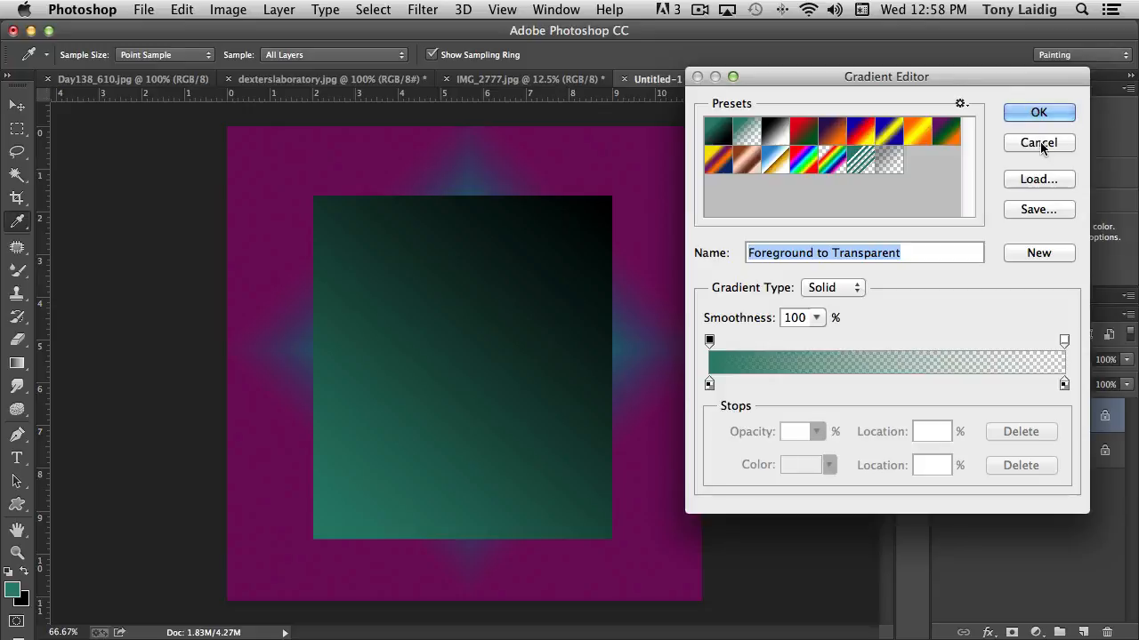
{"action": "left_click", "coordinate": [1023, 114]}
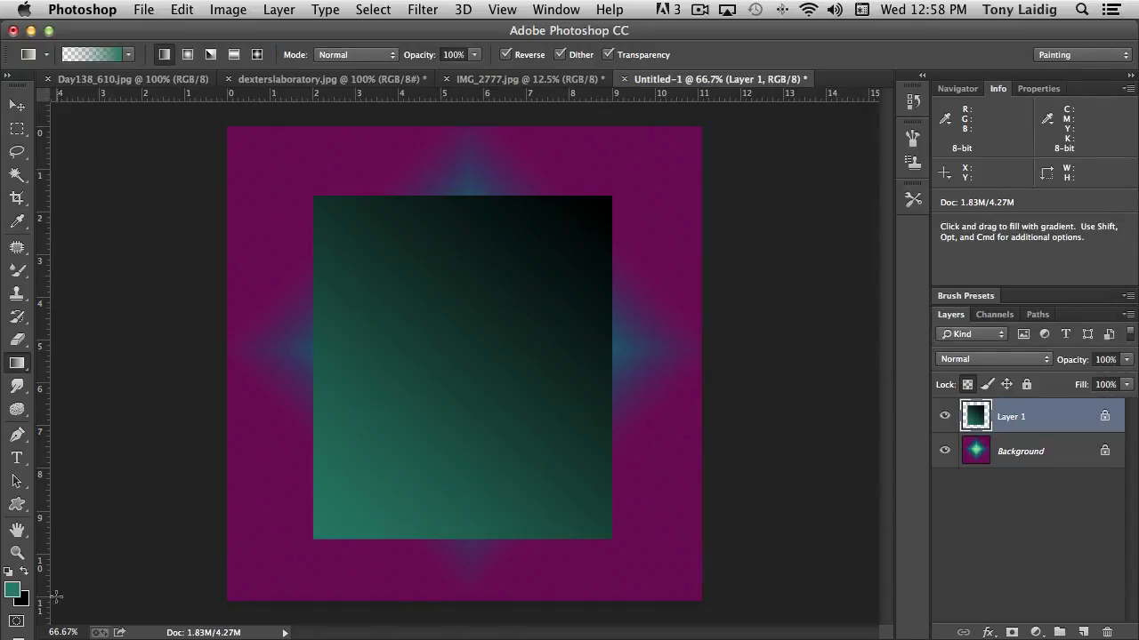
Step: Hide Layer 1 and activate the Background, with foreground and background colors swapped and the gradient's Reverse option off
{"action": "left_click", "coordinate": [945, 417]}
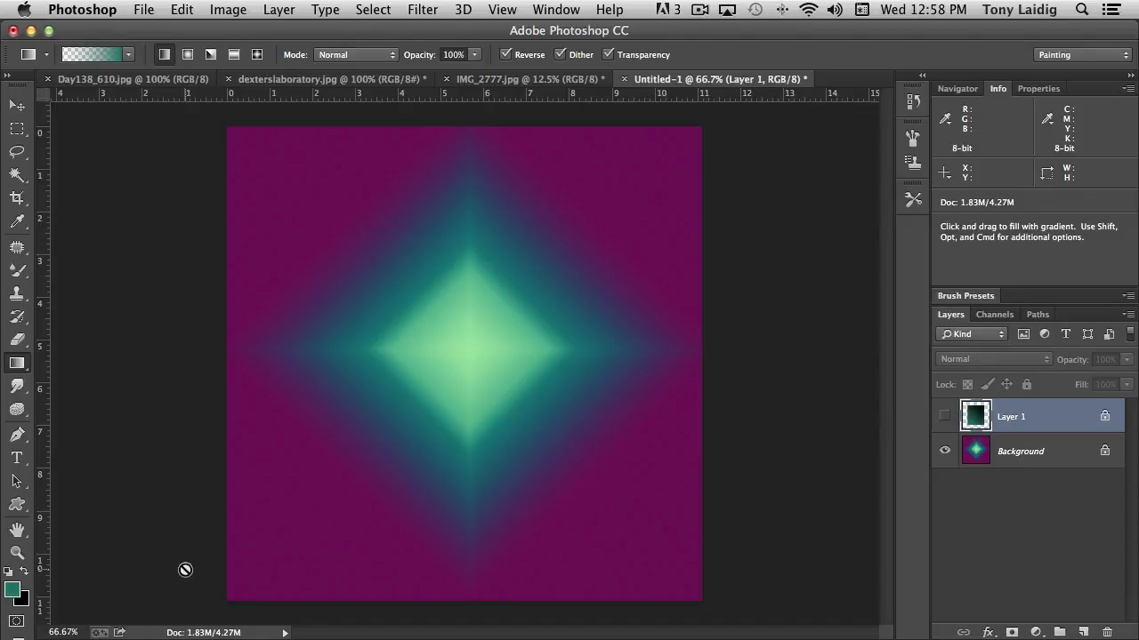
{"action": "left_click", "coordinate": [24, 571]}
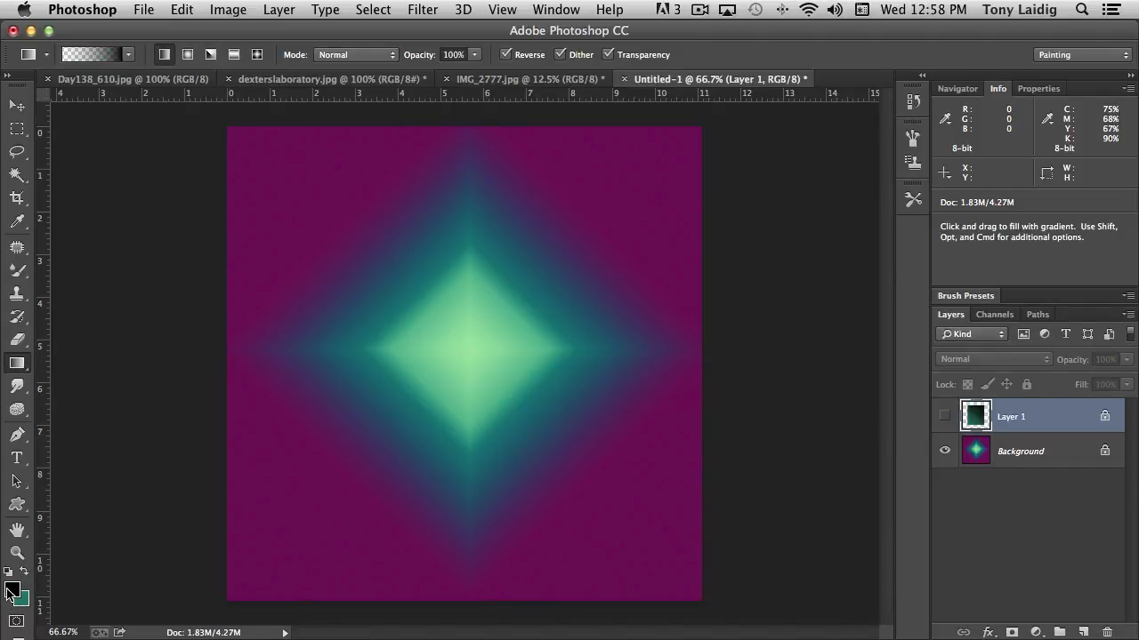
{"action": "left_click", "coordinate": [505, 54]}
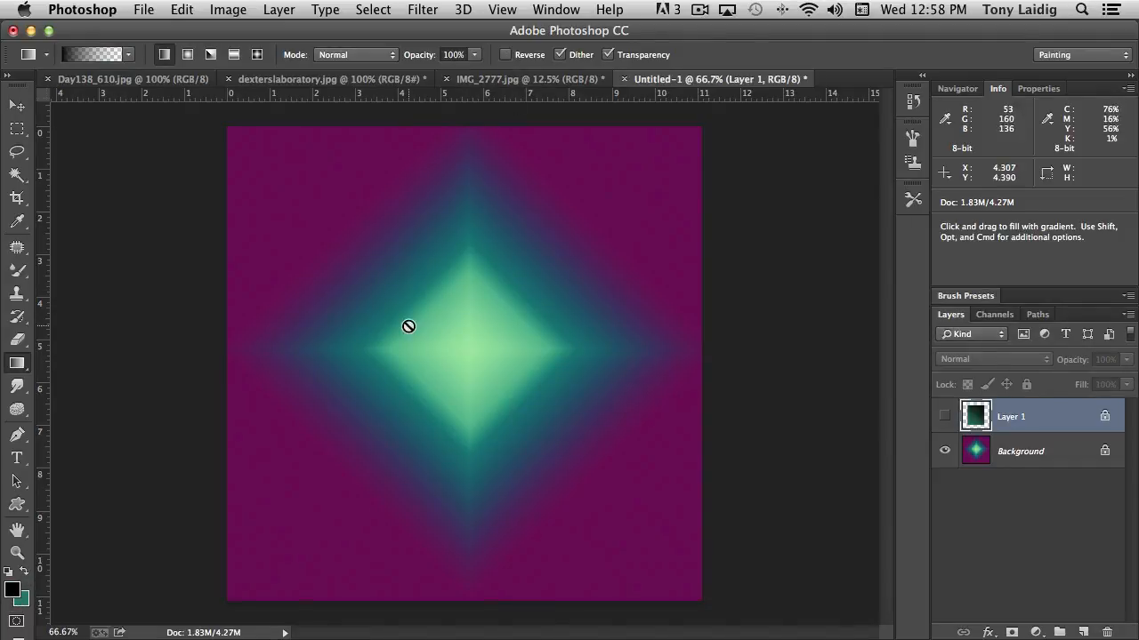
{"action": "left_click", "coordinate": [979, 458]}
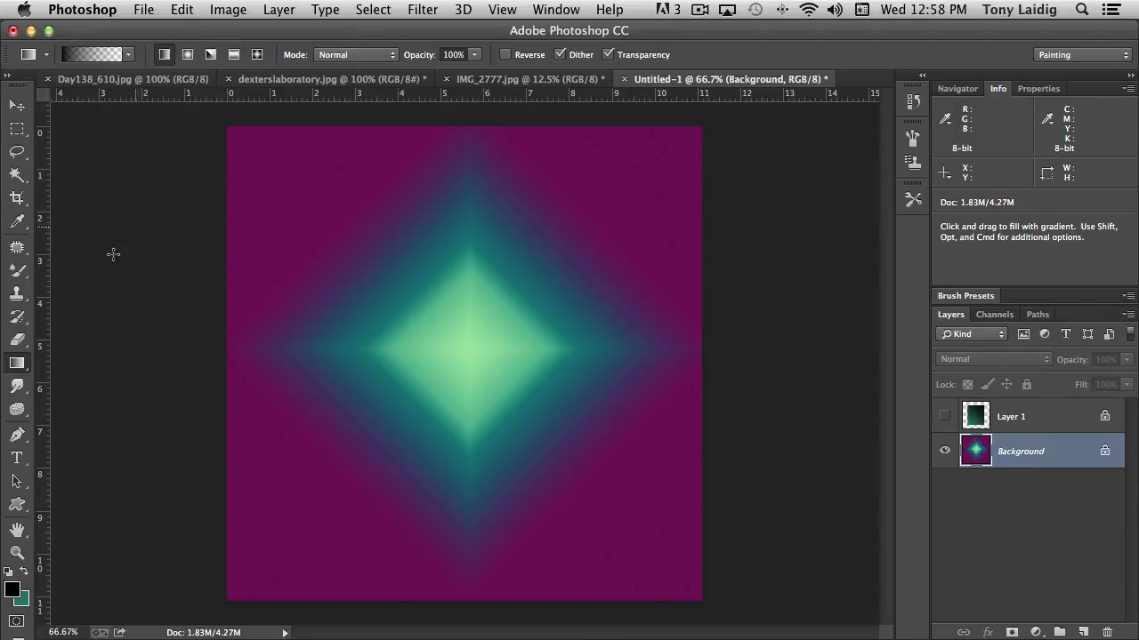
Step: Darken the Background's upper-left corner with a black-to-transparent linear gradient running diagonally toward the canvas center
{"action": "left_click", "coordinate": [93, 58]}
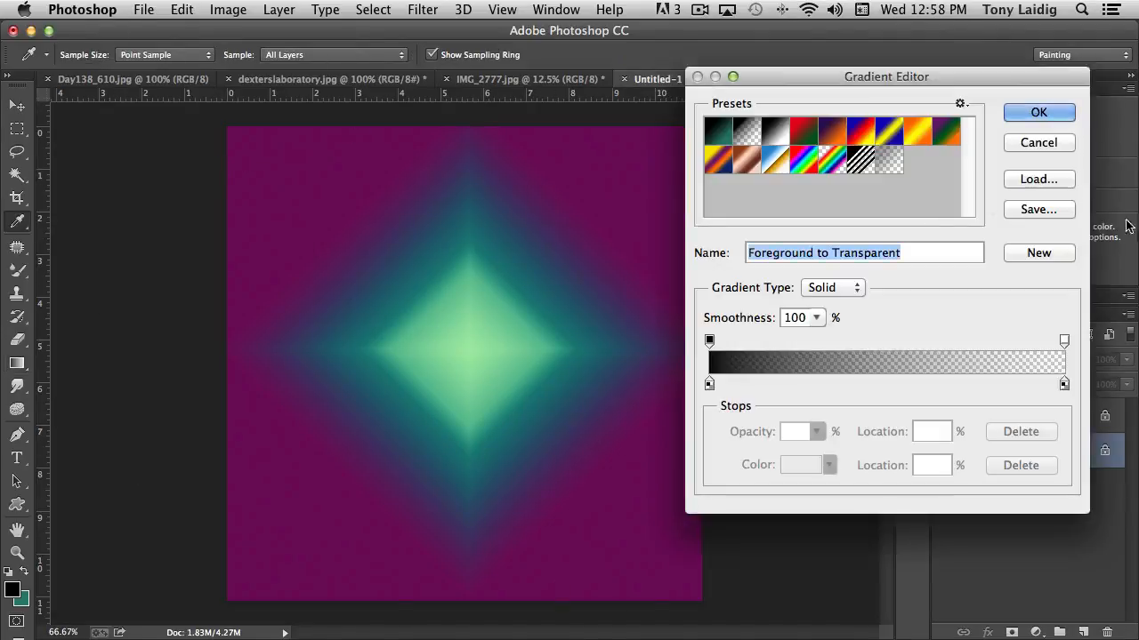
{"action": "left_click", "coordinate": [1043, 144]}
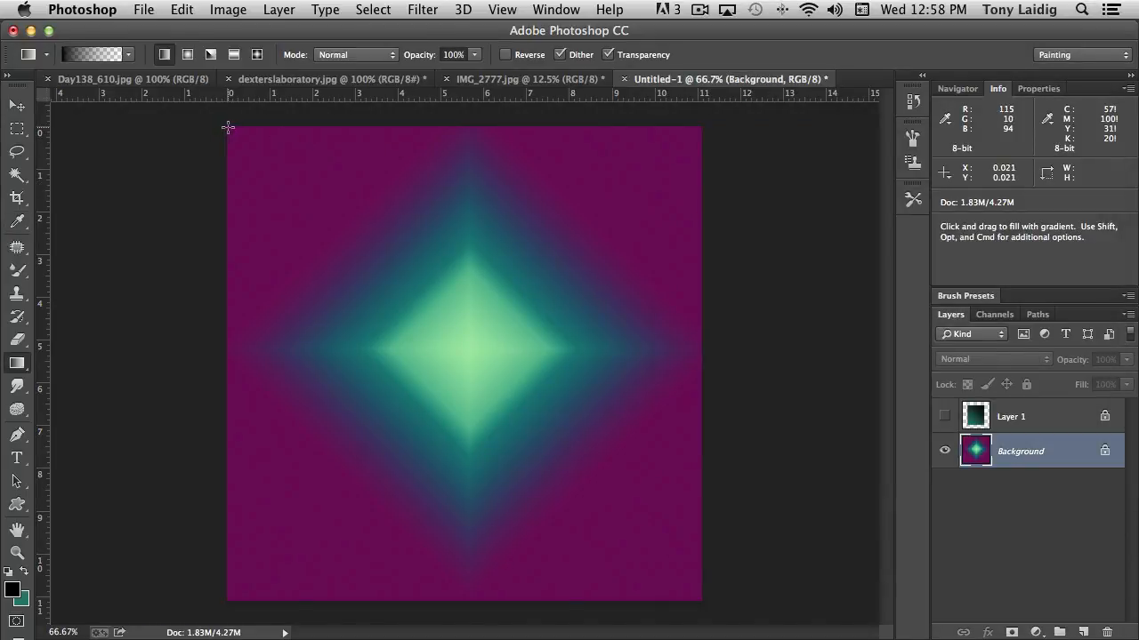
{"action": "left_click_drag", "start_coordinate": [229, 128], "coordinate": [403, 309]}
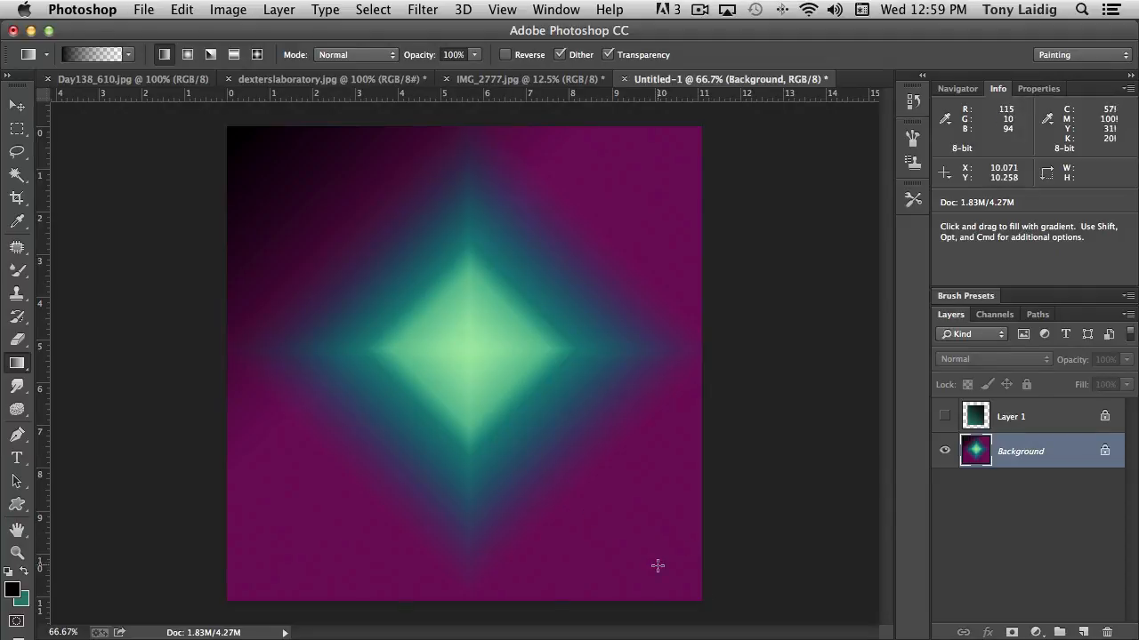
{"action": "left_click", "coordinate": [96, 54]}
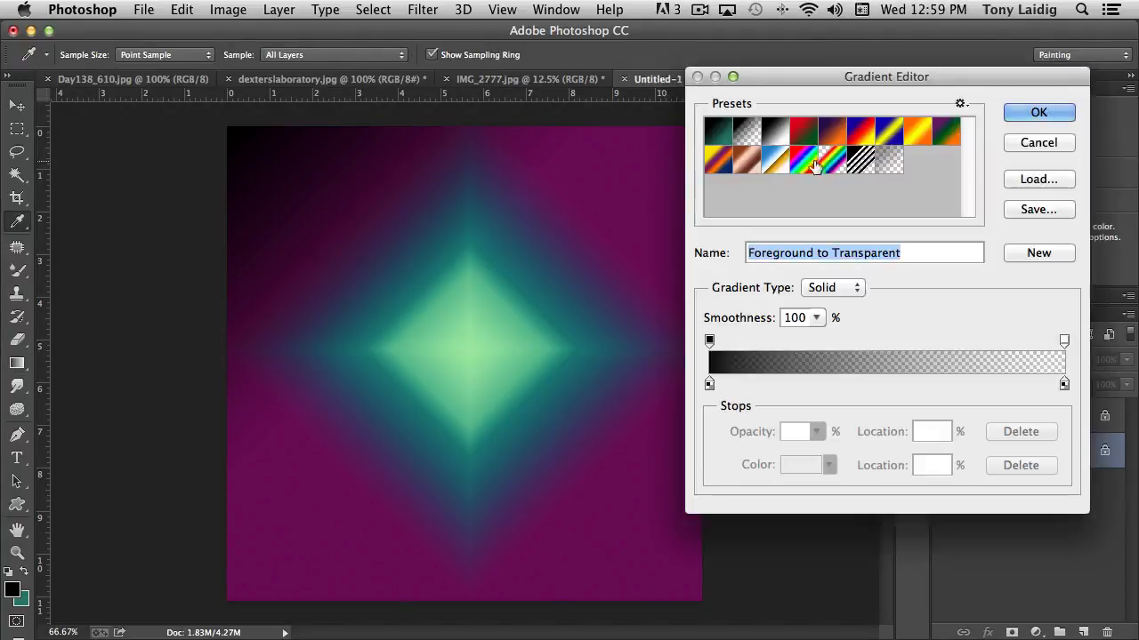
{"action": "left_click", "coordinate": [720, 142]}
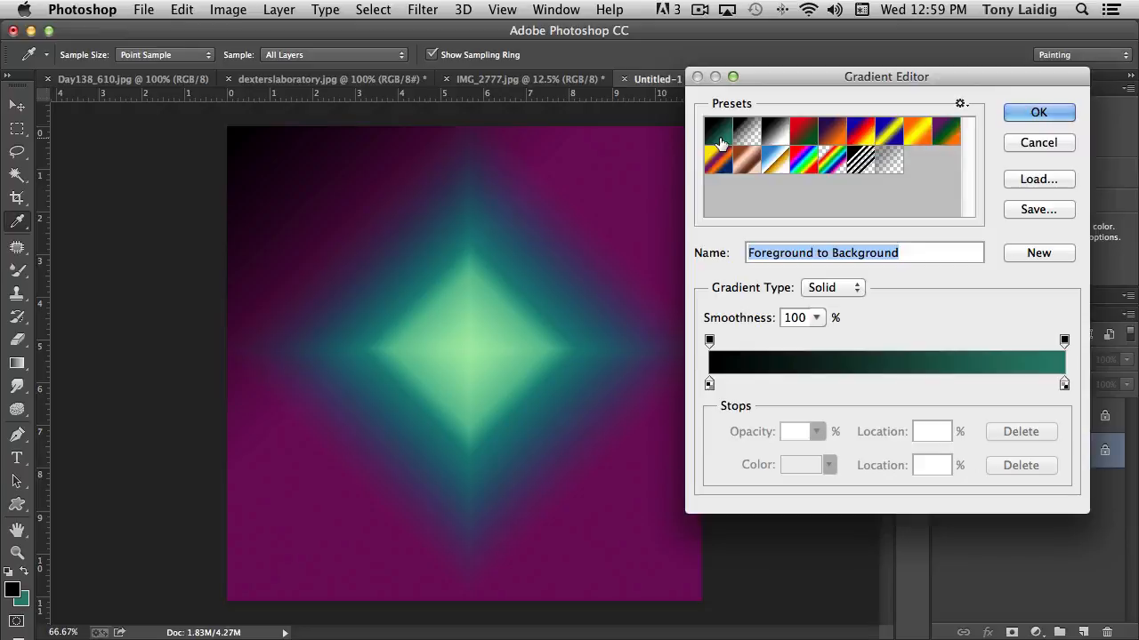
{"action": "left_click", "coordinate": [1038, 114]}
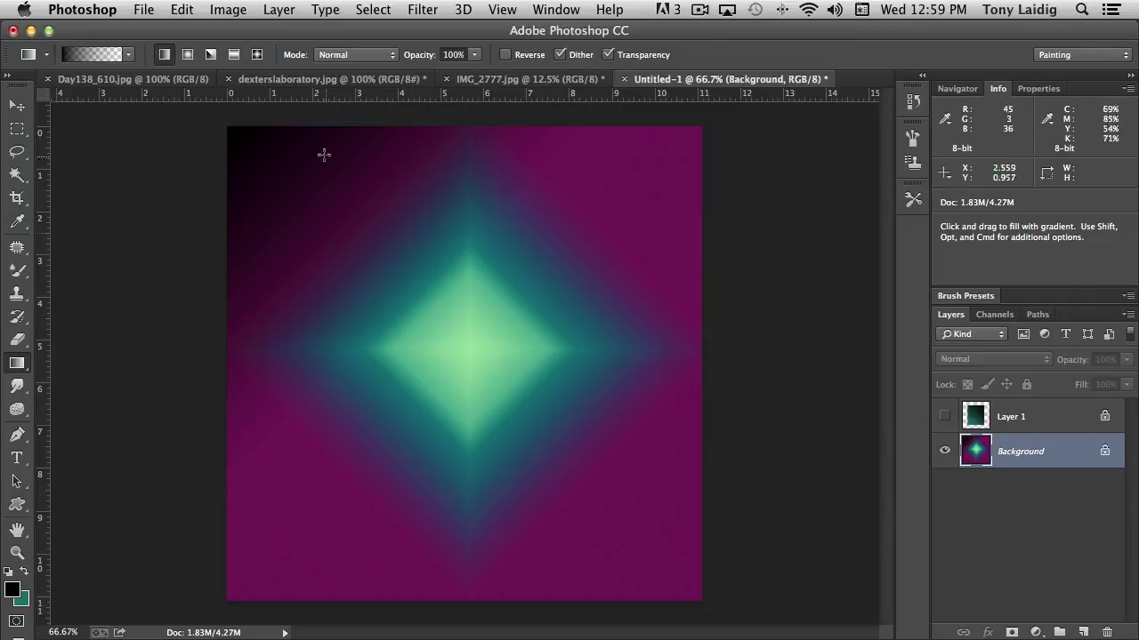
Step: Choose the Copper gradient preset and fill the Background with it linearly from the left edge to the right edge
{"action": "left_click", "coordinate": [98, 54]}
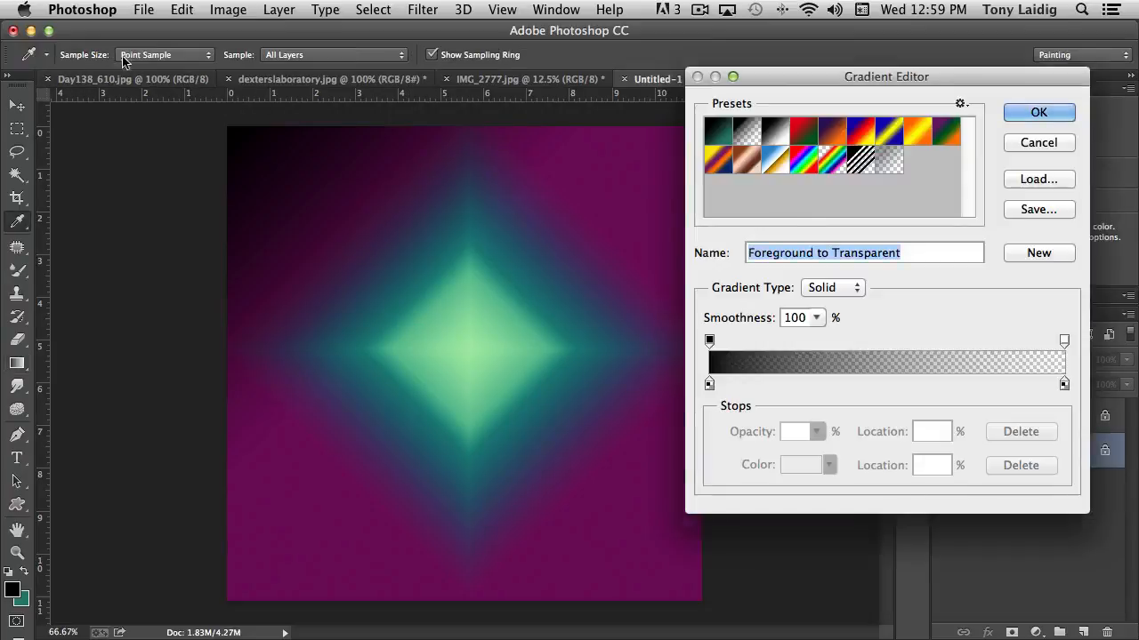
{"action": "left_click", "coordinate": [746, 159]}
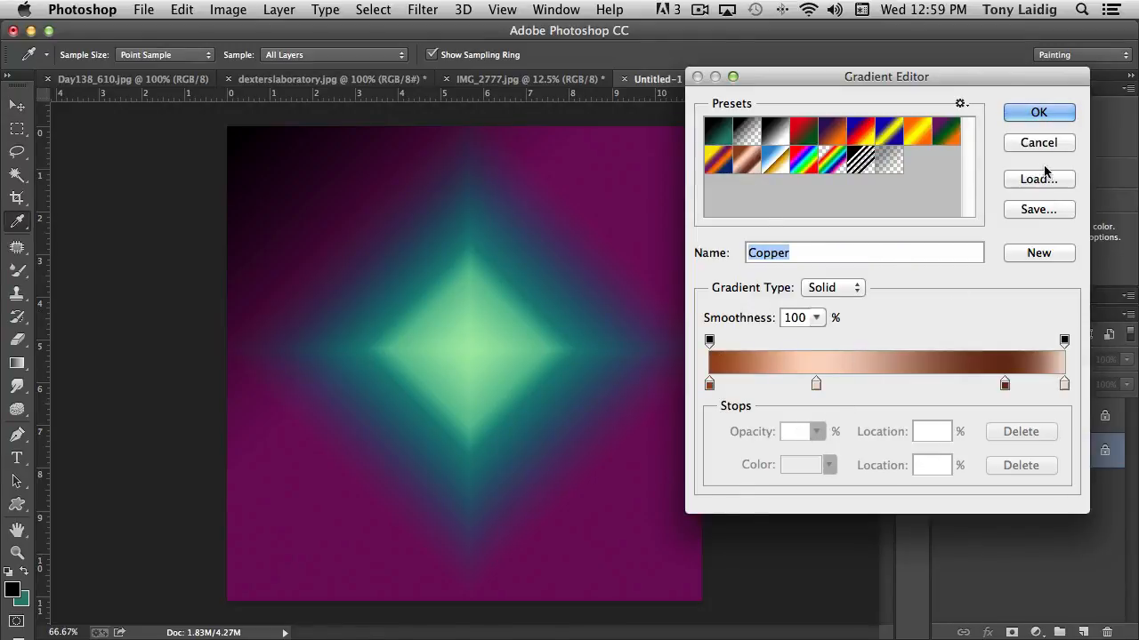
{"action": "left_click", "coordinate": [1037, 111]}
{"action": "left_click_drag", "start_coordinate": [228, 126], "coordinate": [702, 127]}
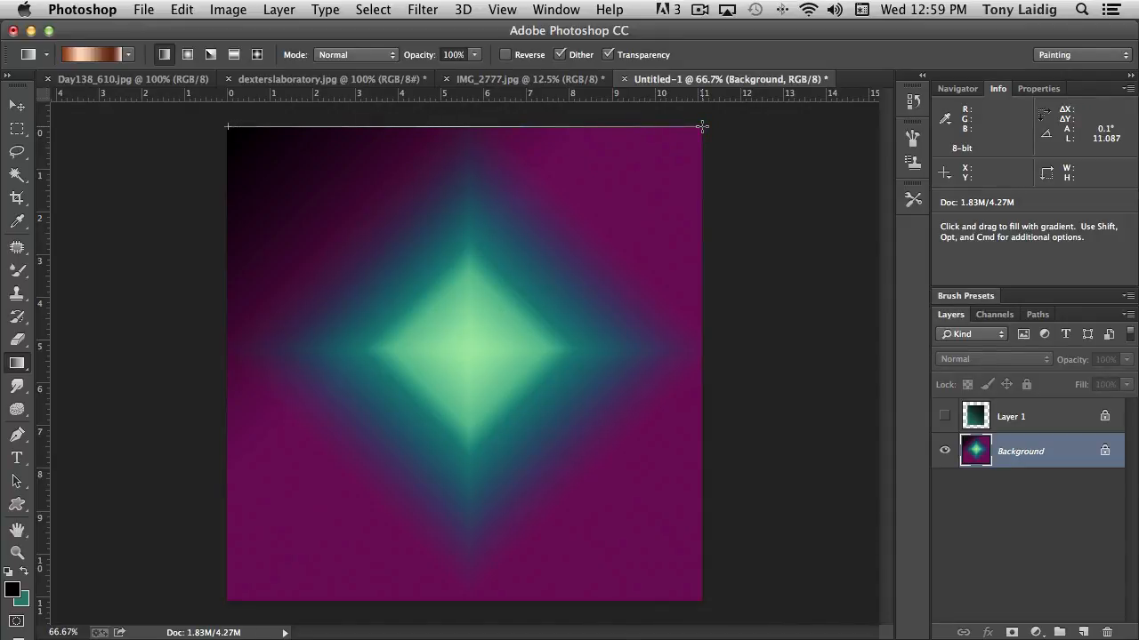
{"action": "left_click_drag", "start_coordinate": [701, 128], "coordinate": [702, 127]}
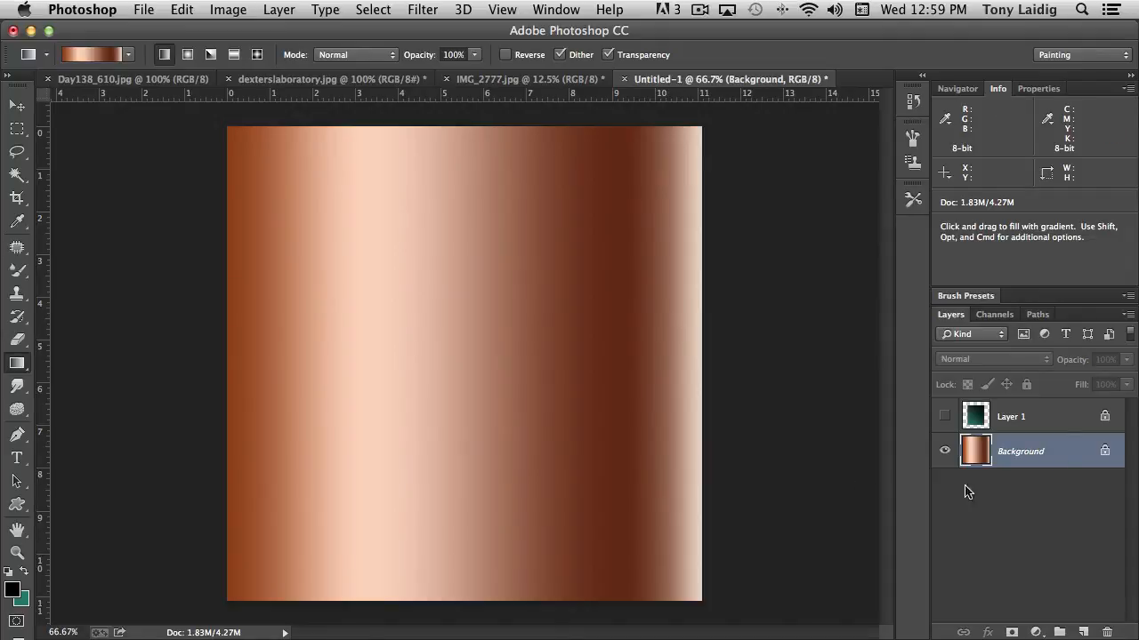
Step: Show and activate Layer 1, and fill its locked rectangle with the Copper gradient from its right edge to its left edge
{"action": "left_click", "coordinate": [1012, 412]}
{"action": "left_click", "coordinate": [944, 416]}
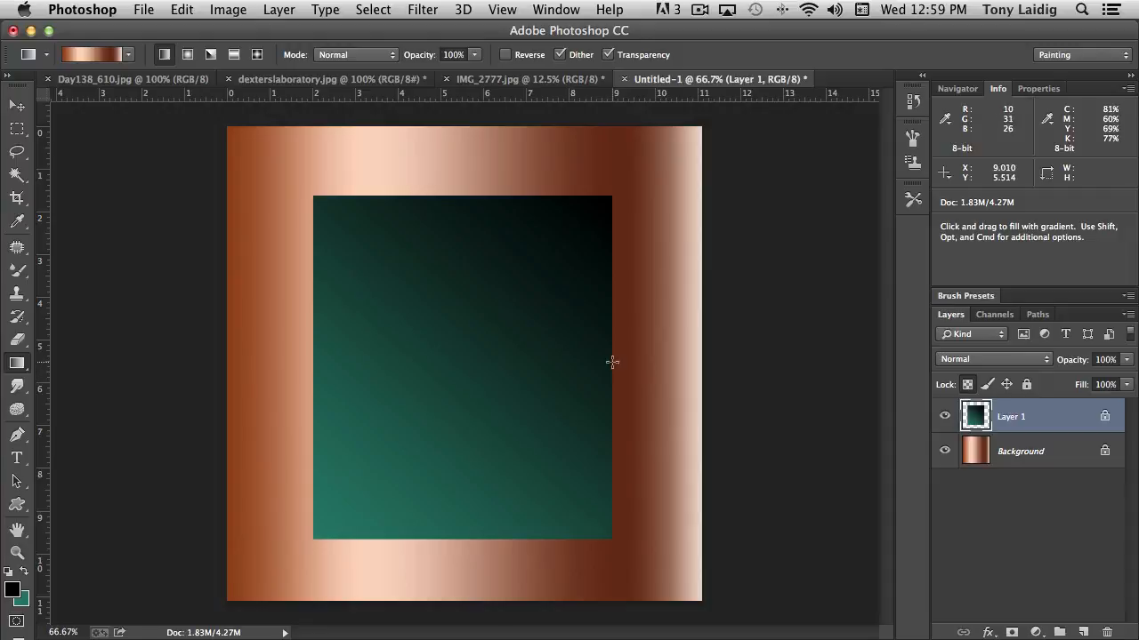
{"action": "left_click_drag", "start_coordinate": [612, 362], "coordinate": [307, 368]}
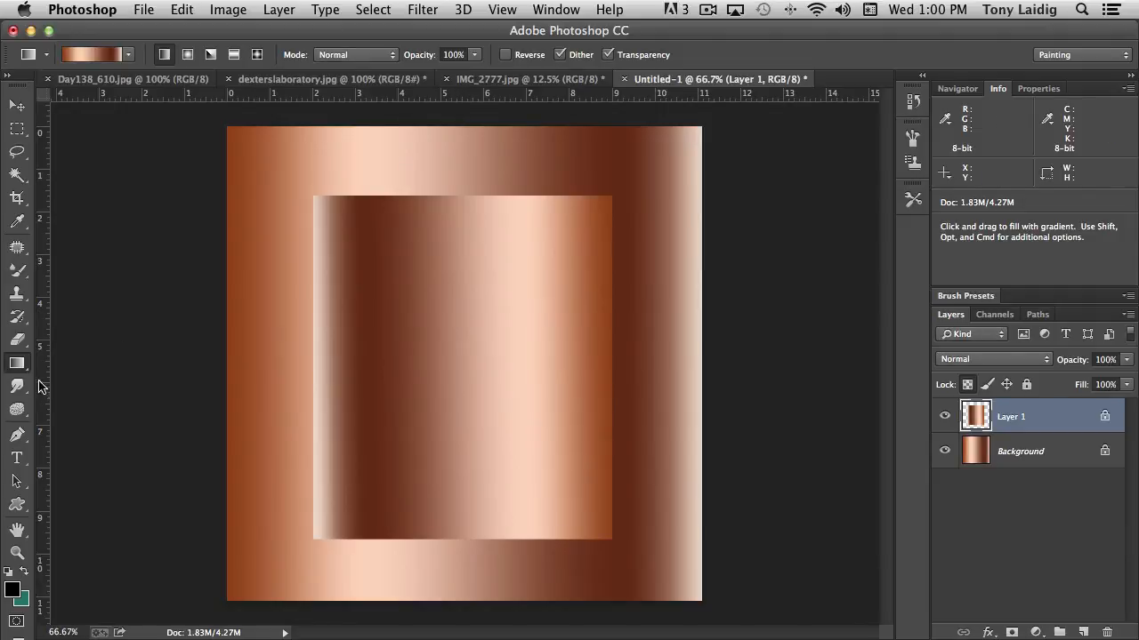
Step: Add a new layer above Layer 1 and draw a circular marquee selection about 1.3 in diameter in the upper middle of the copper rectangle
{"action": "left_click", "coordinate": [17, 130]}
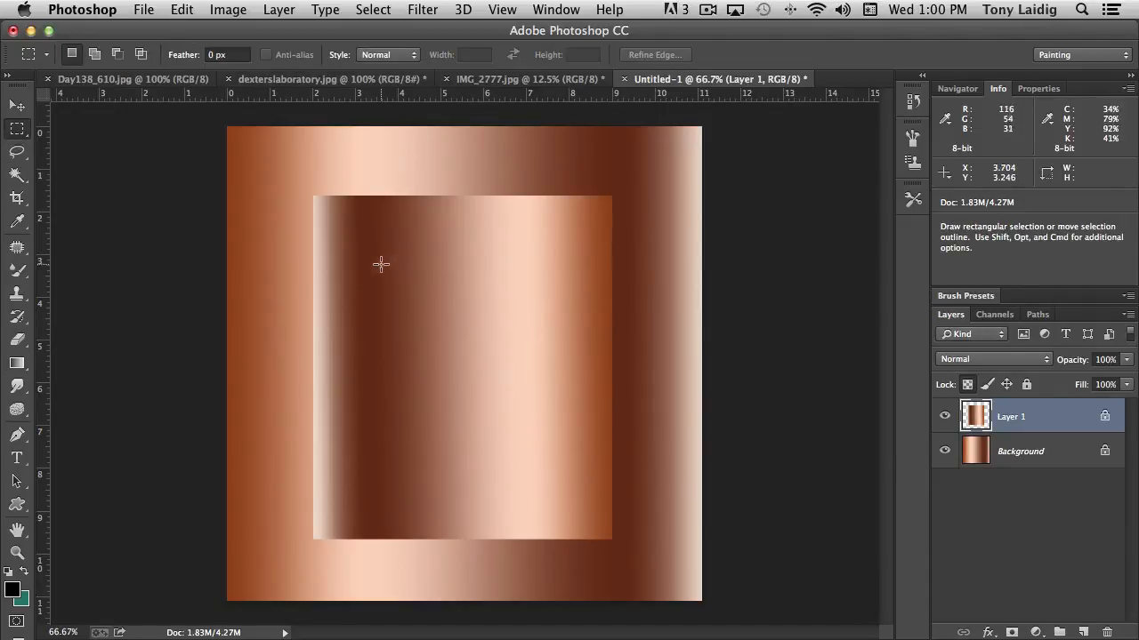
{"action": "right_click", "coordinate": [17, 129]}
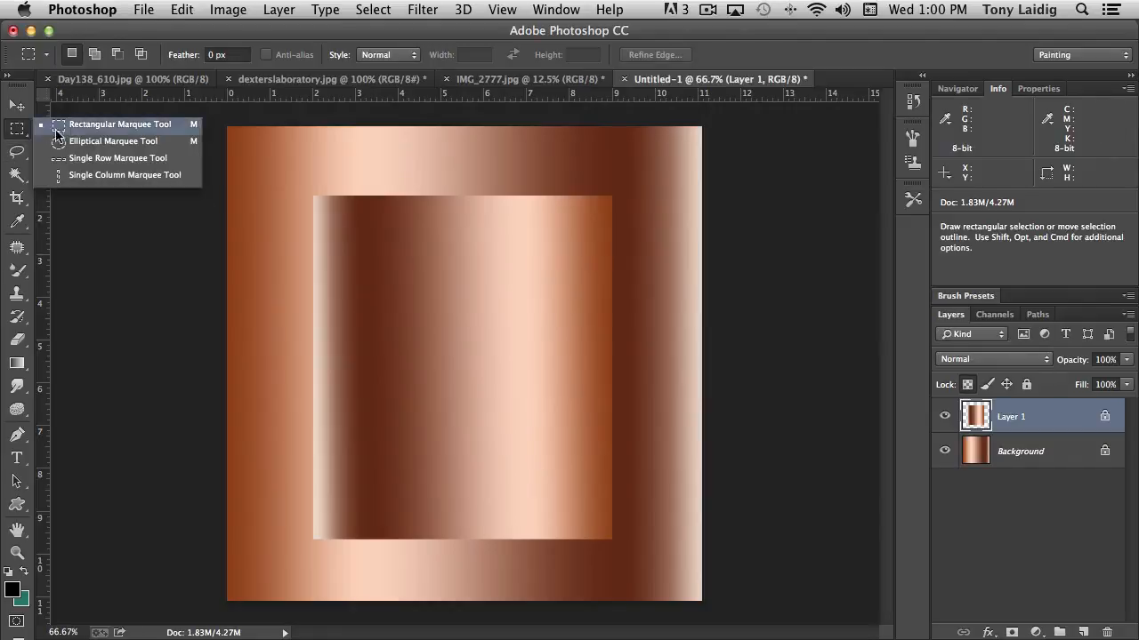
{"action": "left_click", "coordinate": [79, 144]}
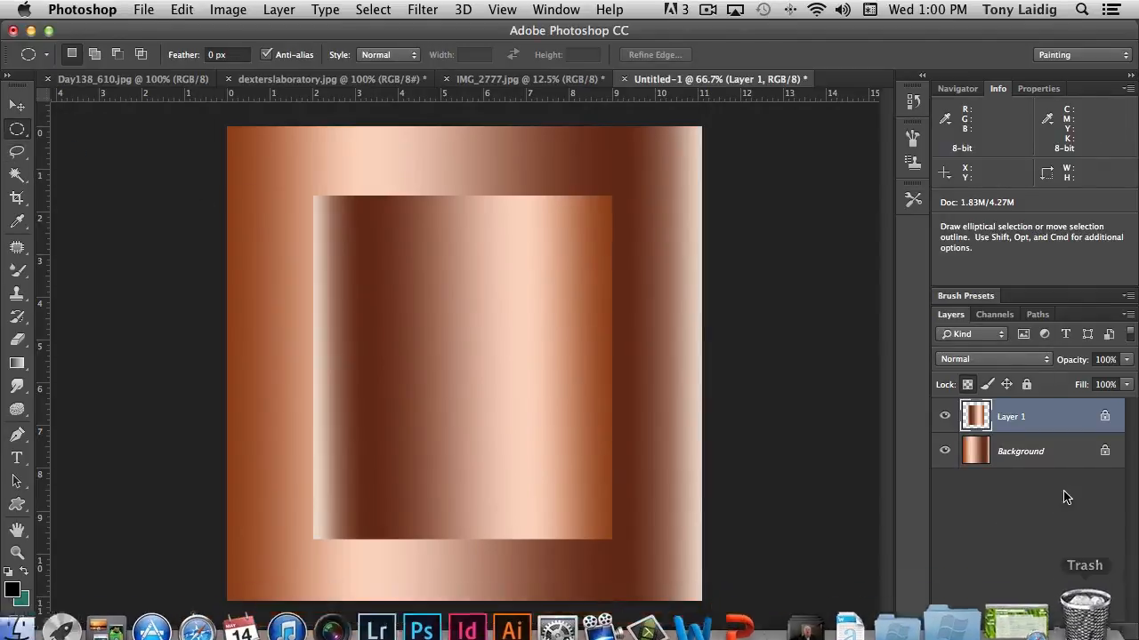
{"action": "left_click", "coordinate": [1081, 633]}
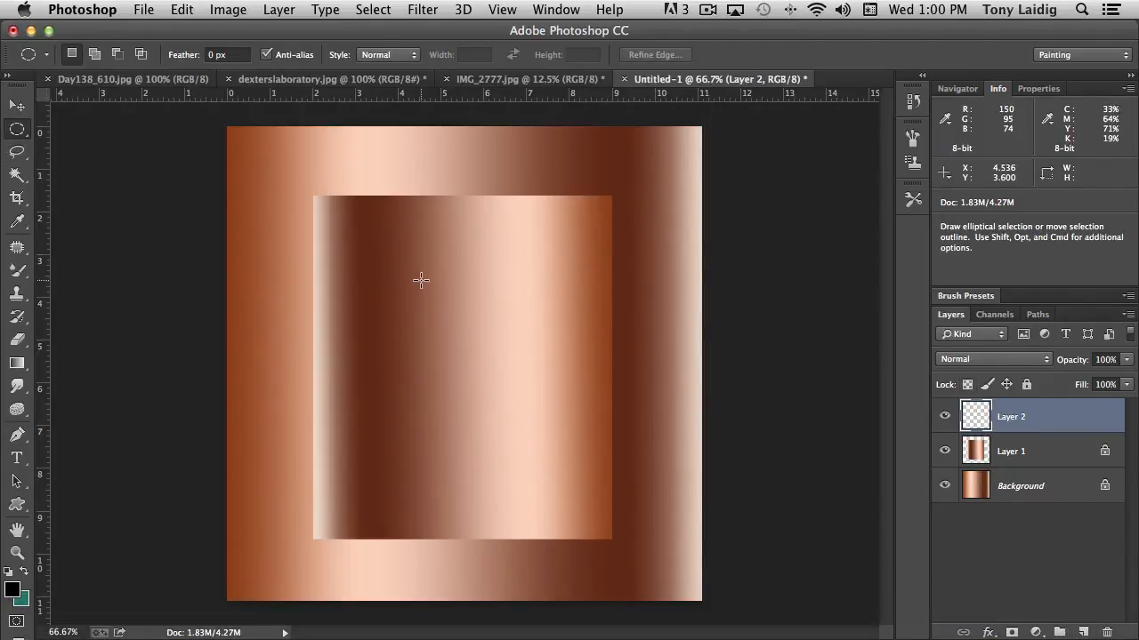
{"action": "key", "text": "shift"}
{"action": "left_click_drag", "start_coordinate": [432, 283], "coordinate": [504, 343]}
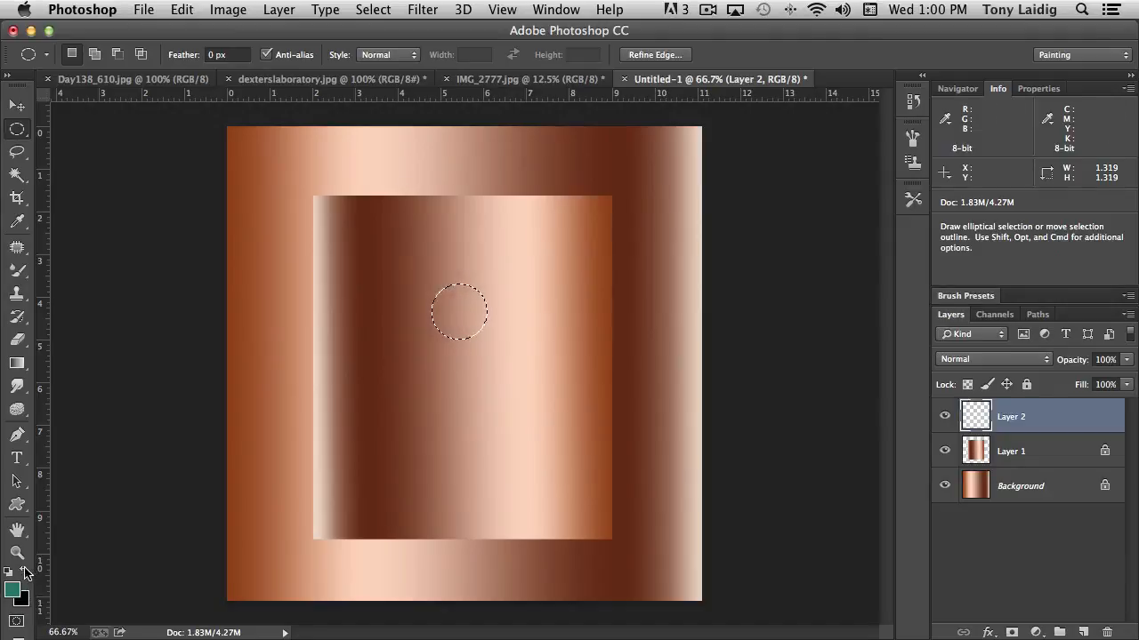
Step: Swap the colours so green is the background colour, and set the foreground colour to the darker green 1c6756
{"action": "left_click", "coordinate": [12, 591]}
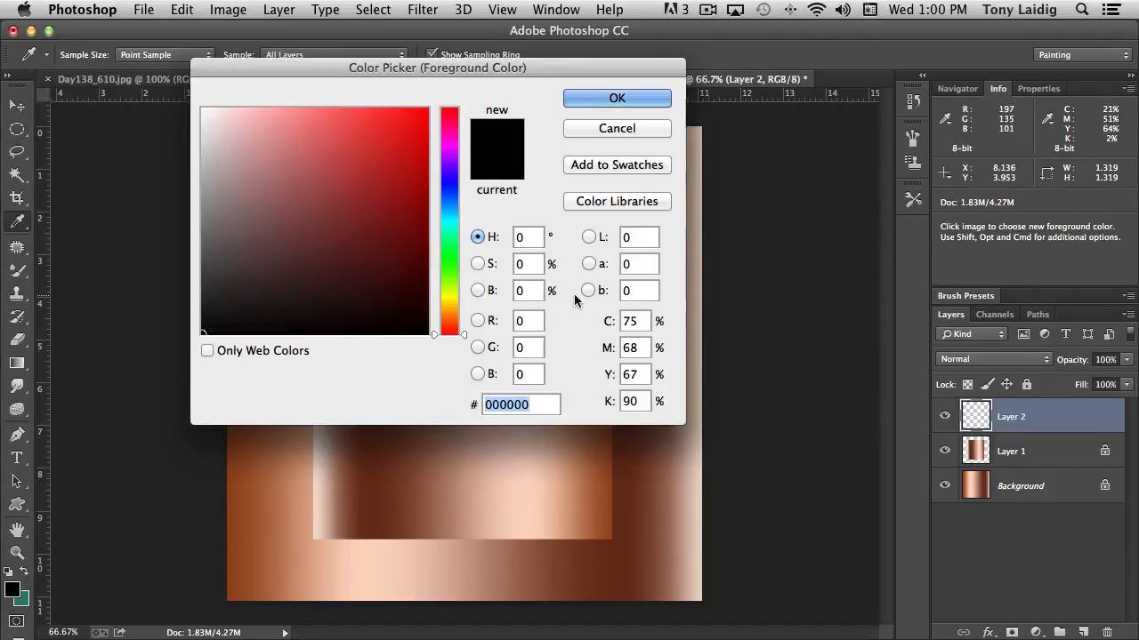
{"action": "left_click", "coordinate": [23, 600]}
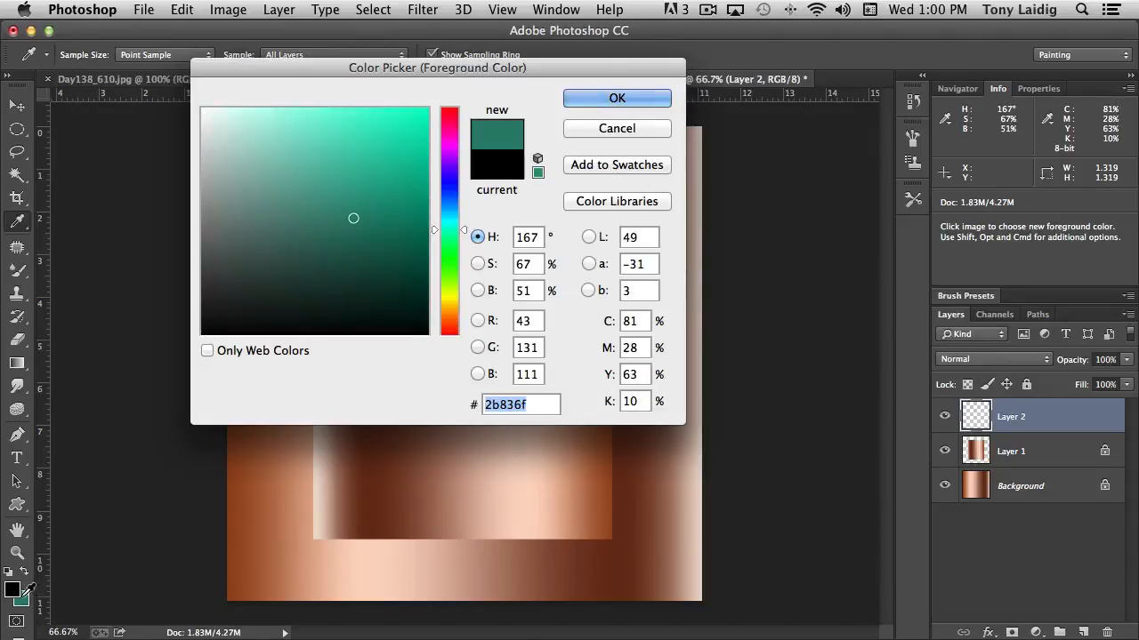
{"action": "left_click", "coordinate": [364, 232]}
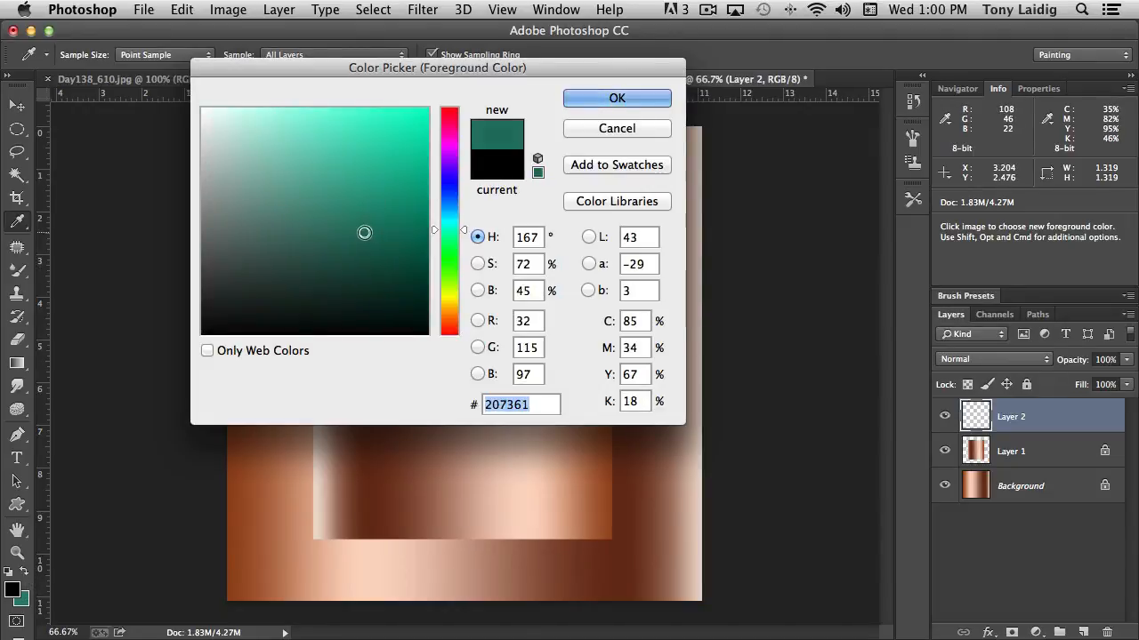
{"action": "left_click", "coordinate": [367, 242]}
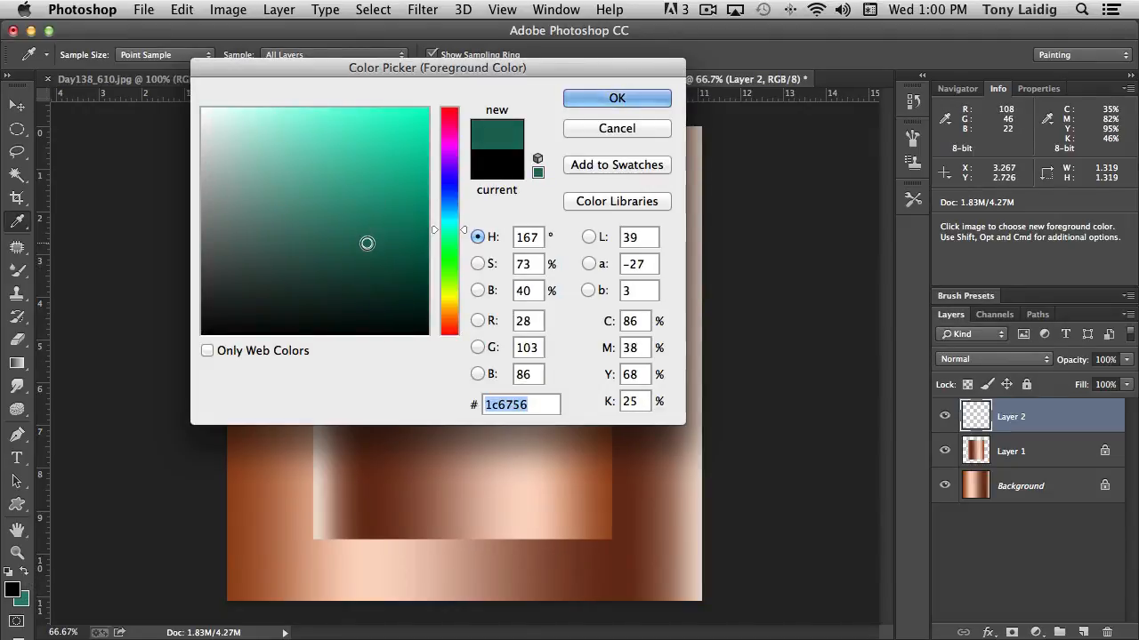
{"action": "left_click", "coordinate": [615, 97]}
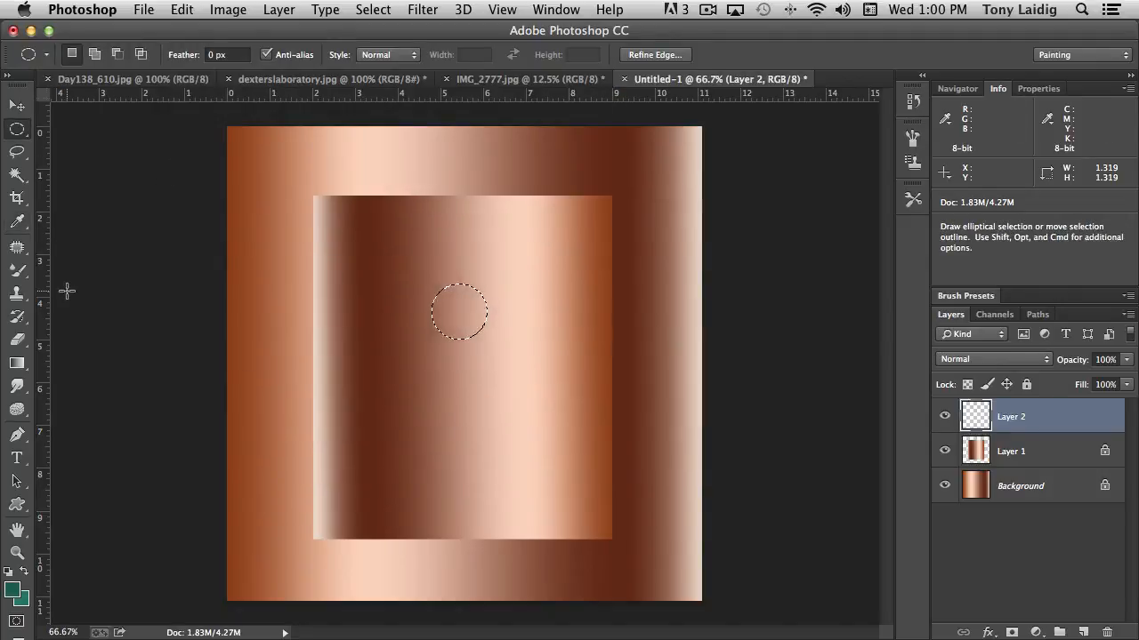
Step: Fill the circular selection on Layer 2 with a linear foreground-to-background gradient from its upper edge to its lower edge
{"action": "left_click", "coordinate": [17, 363]}
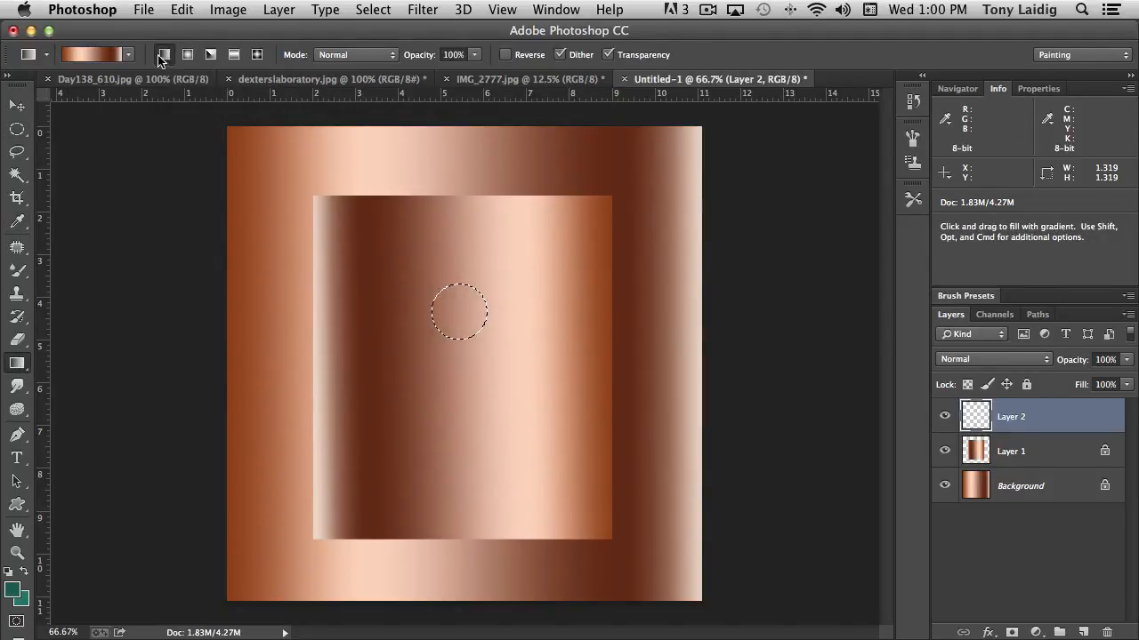
{"action": "left_click", "coordinate": [127, 55]}
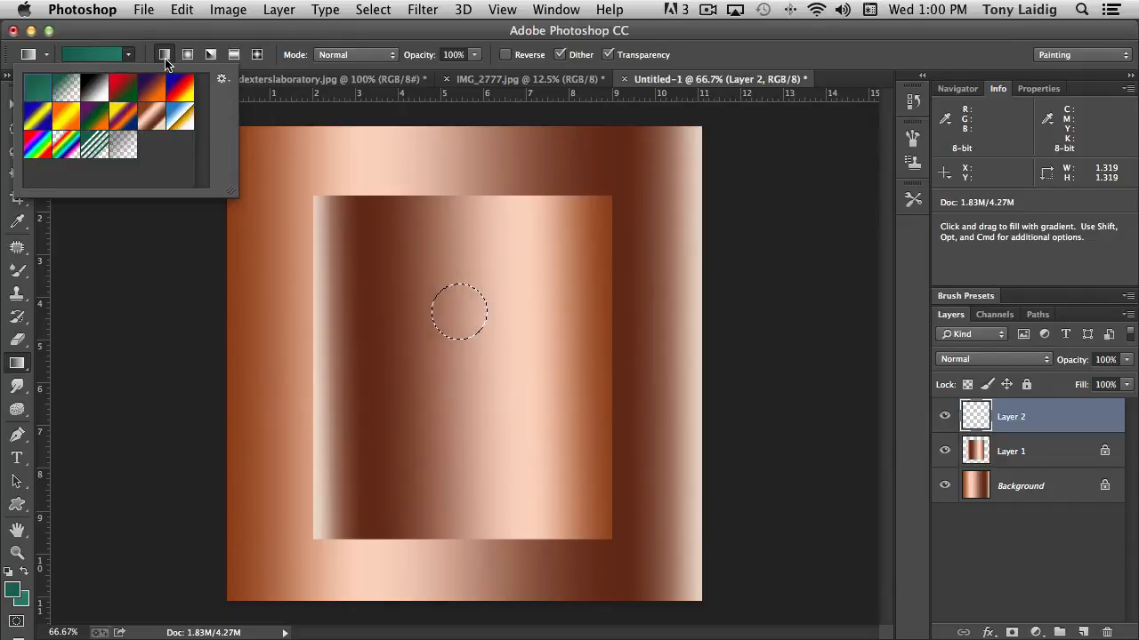
{"action": "left_click", "coordinate": [167, 55]}
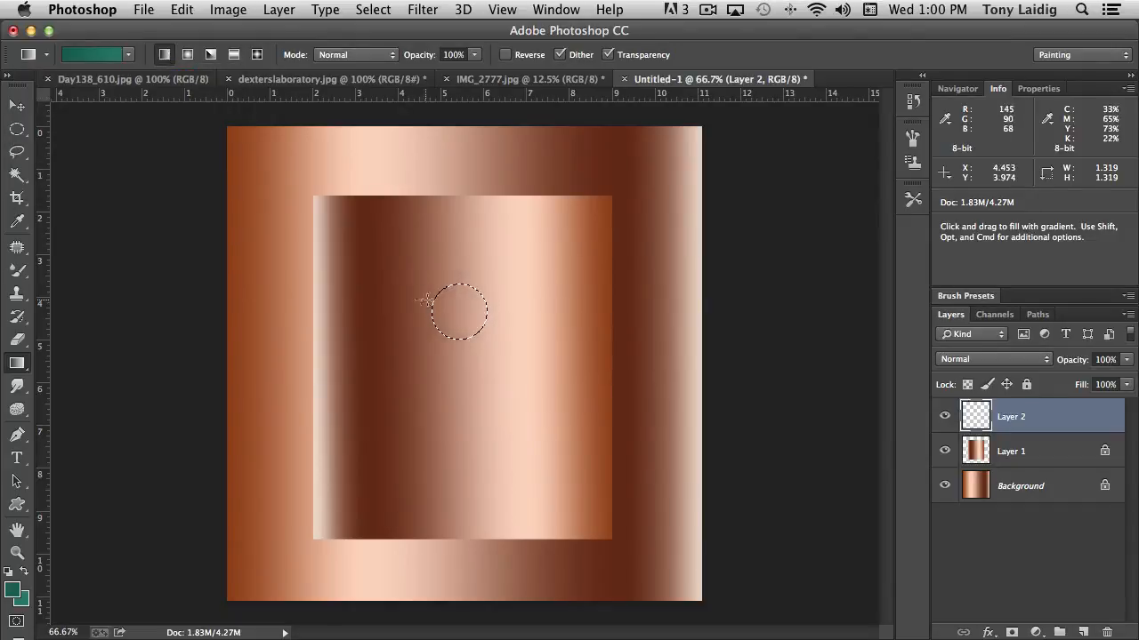
{"action": "left_click_drag", "start_coordinate": [457, 283], "coordinate": [460, 337]}
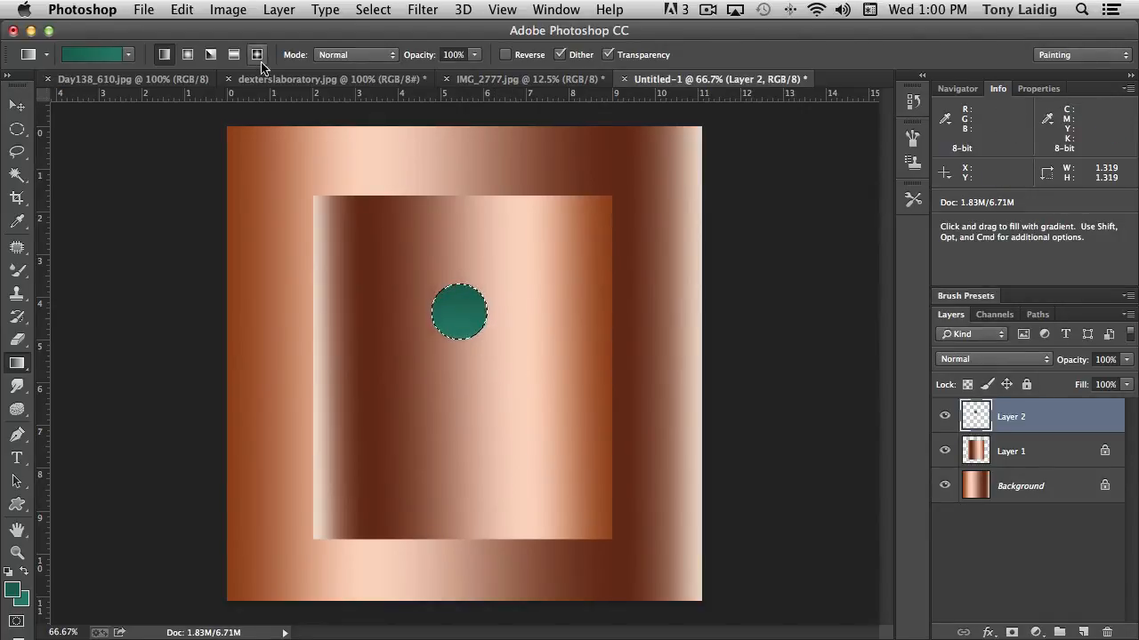
Step: Contract the circular selection by 3 pixels
{"action": "left_click", "coordinate": [382, 11]}
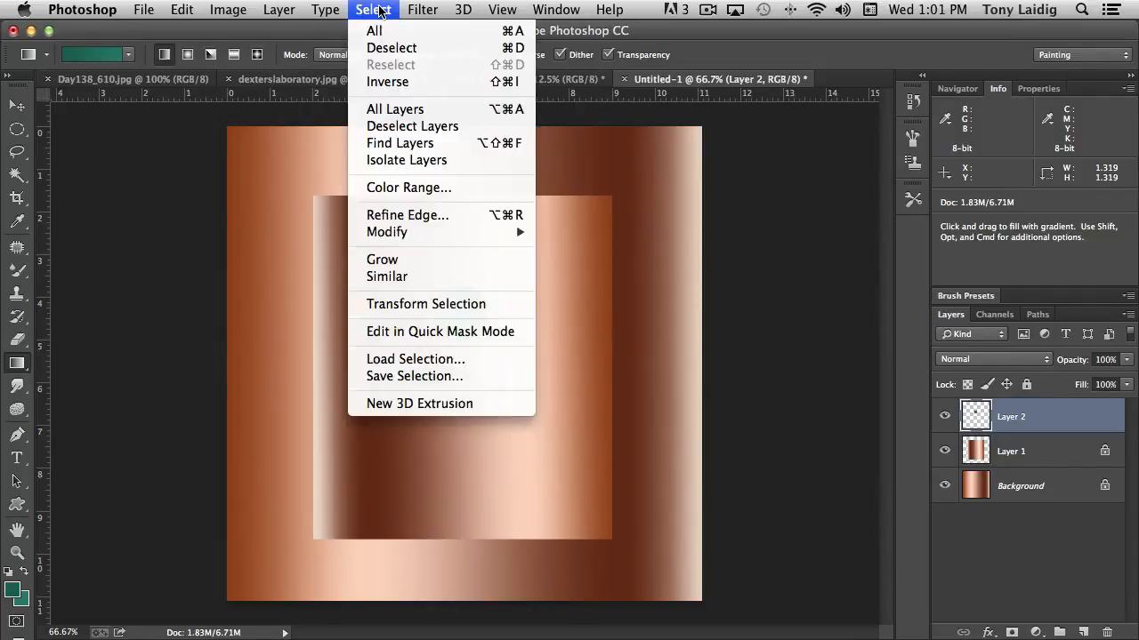
{"action": "mouse_move", "coordinate": [405, 233]}
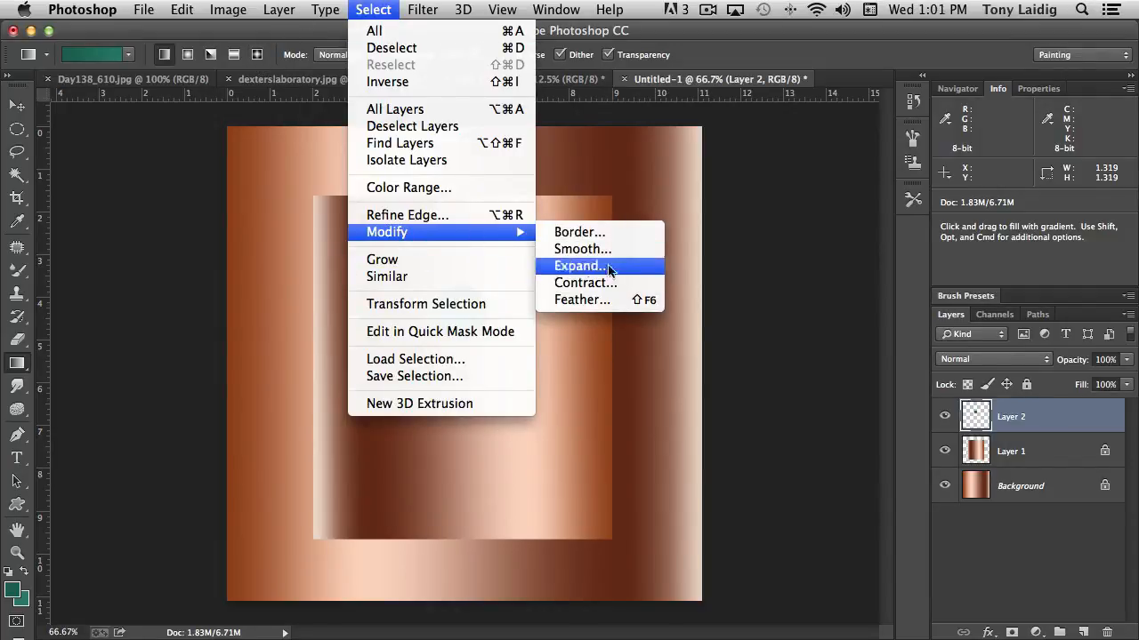
{"action": "left_click", "coordinate": [583, 283]}
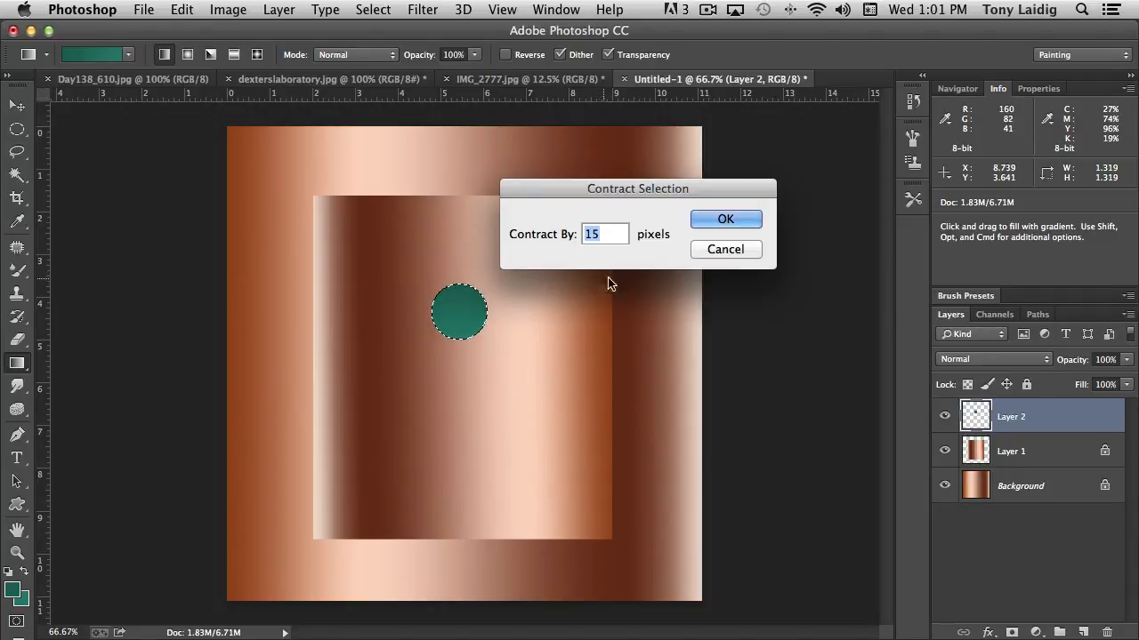
{"action": "type", "text": "3"}
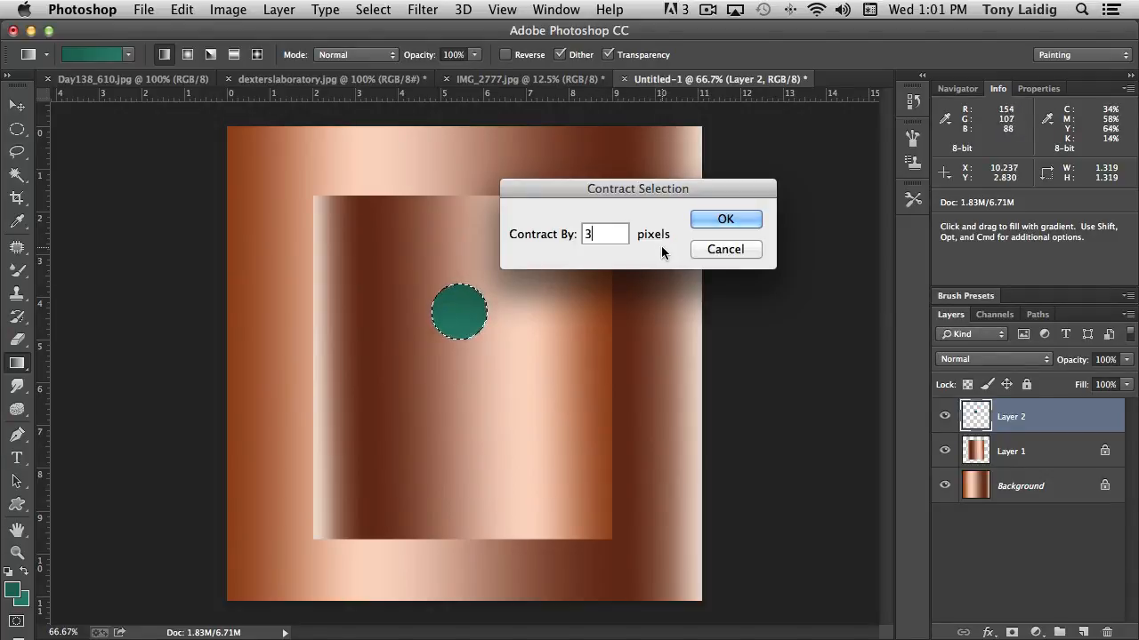
{"action": "left_click", "coordinate": [716, 220]}
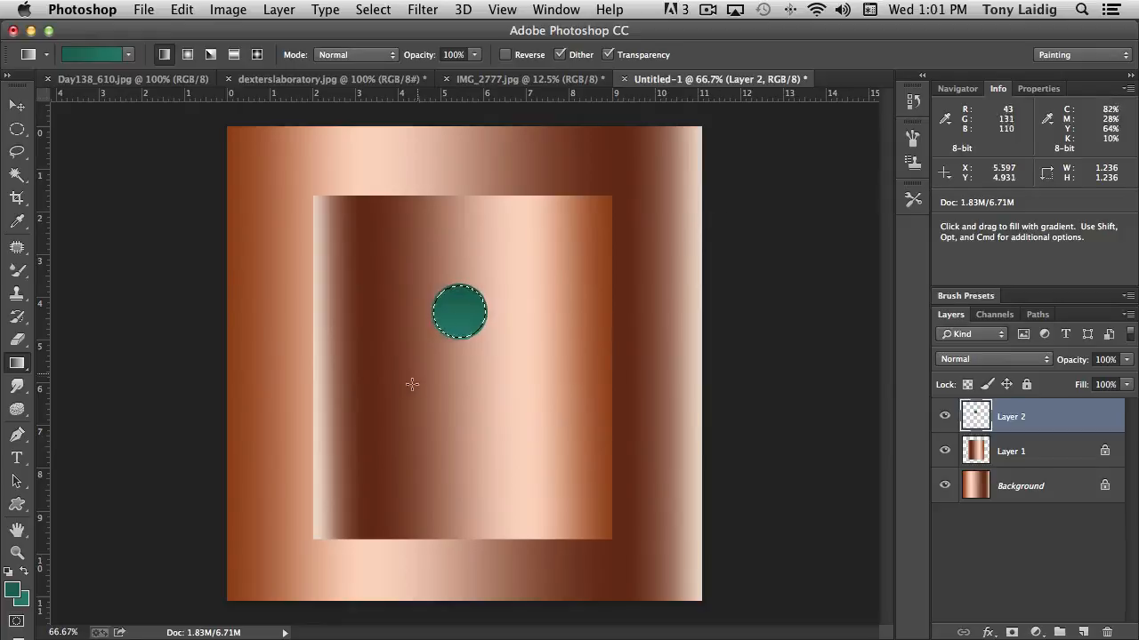
Step: Fill the contracted circle with the green gradient straight up from its lower edge to its upper edge, and deselect
{"action": "key", "text": "shift"}
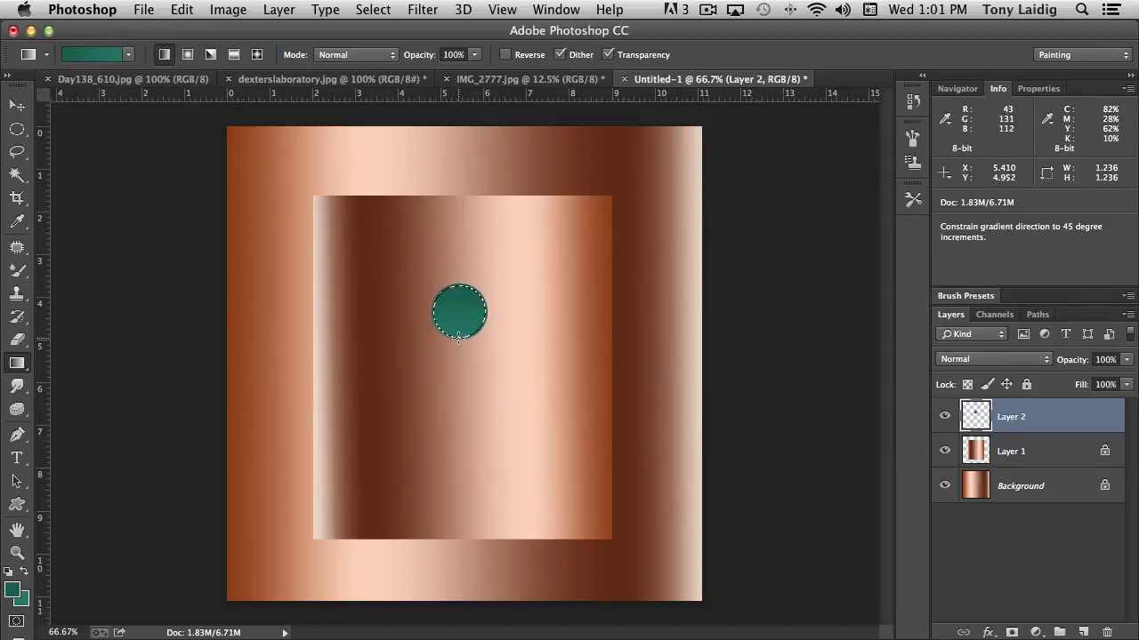
{"action": "left_click_drag", "start_coordinate": [458, 336], "coordinate": [459, 286]}
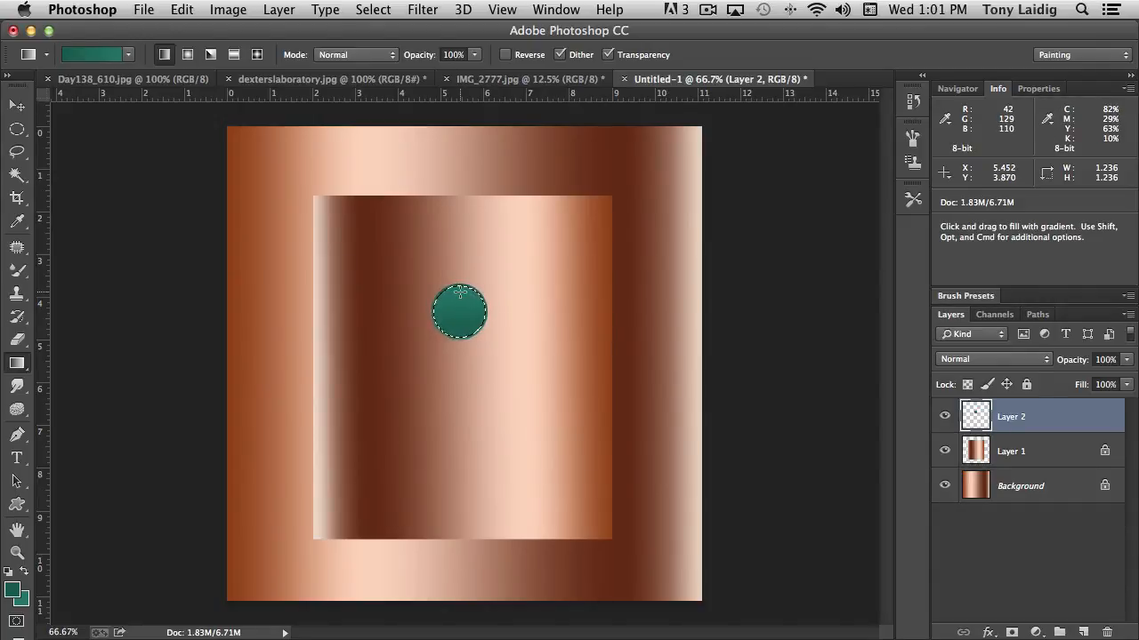
{"action": "key", "text": "super+d"}
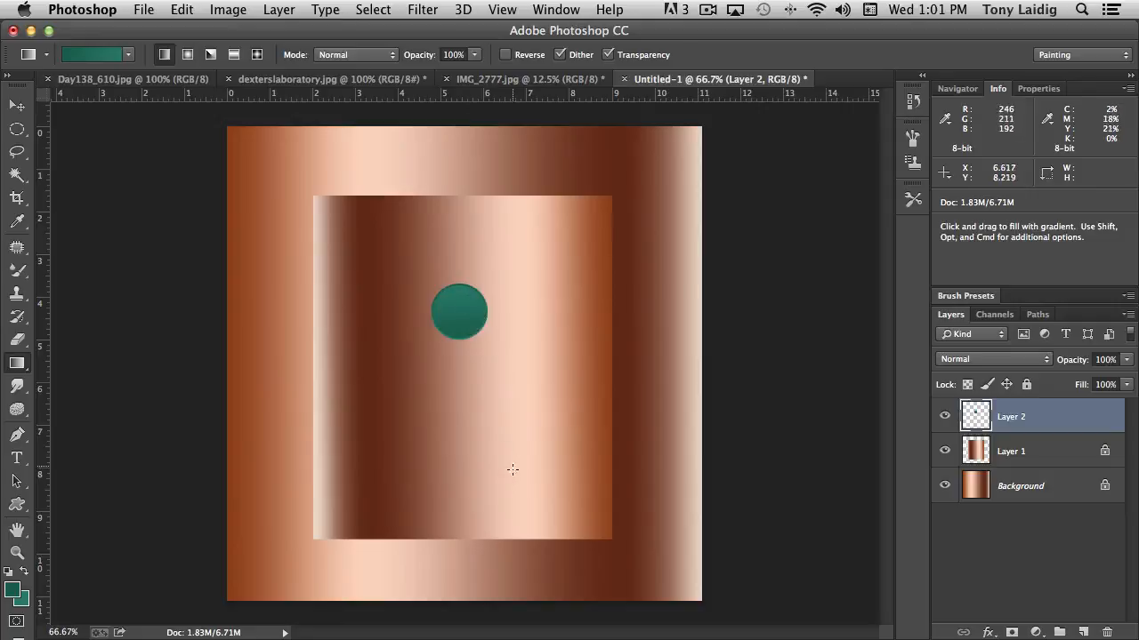
Step: Hide Layer 1, set the foreground colour to white and the background colour to black, and fill the Background layer with white
{"action": "left_click", "coordinate": [943, 451]}
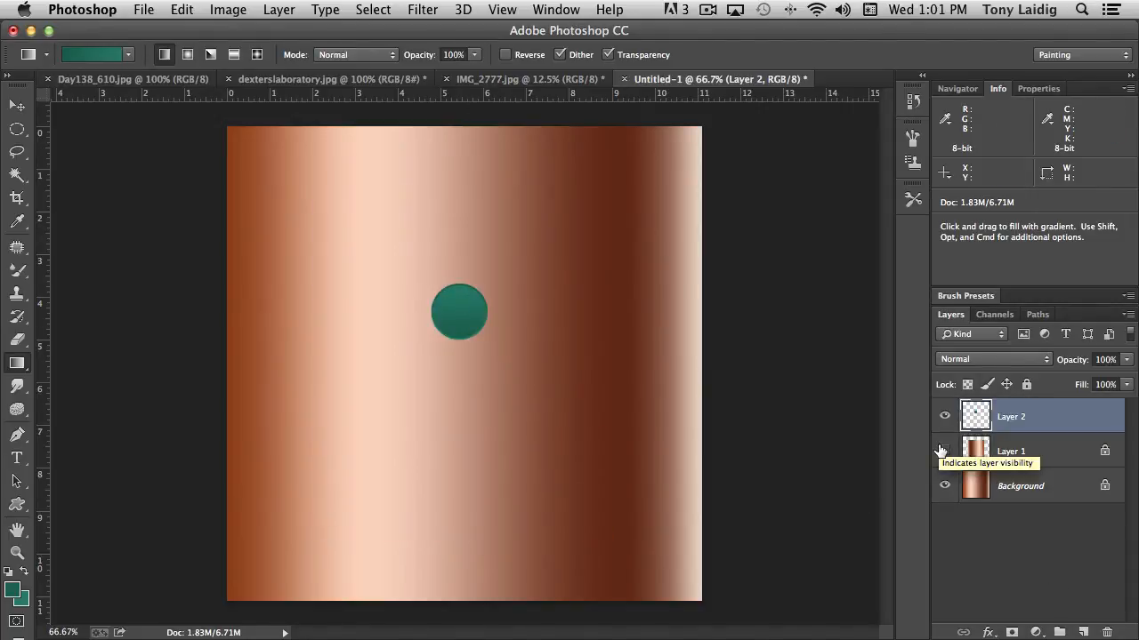
{"action": "left_click", "coordinate": [943, 451]}
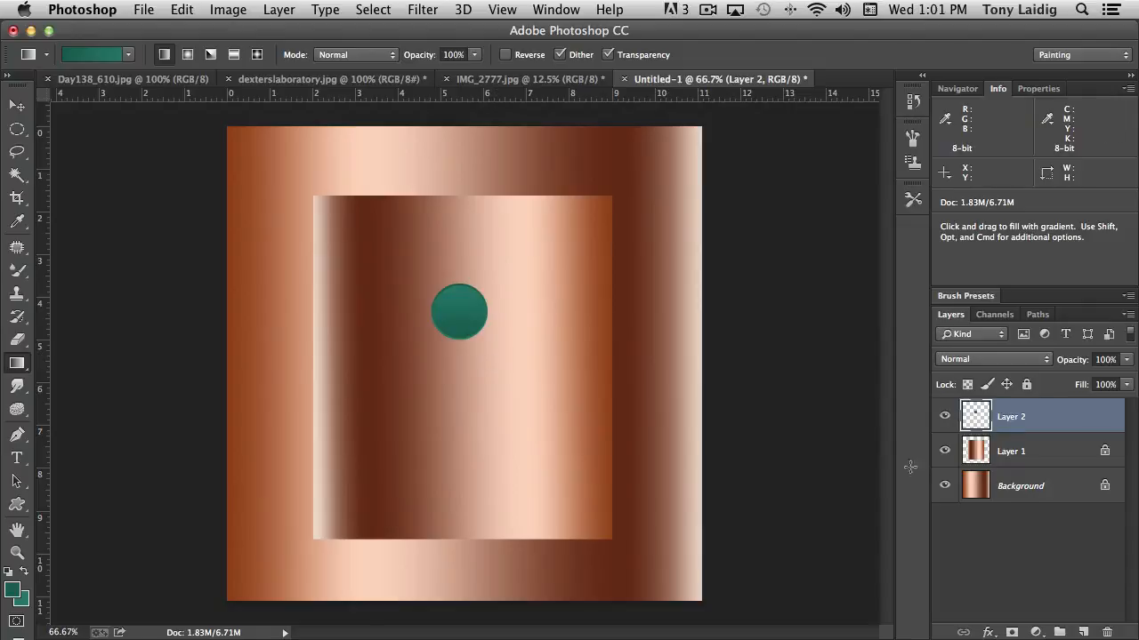
{"action": "left_click", "coordinate": [945, 451]}
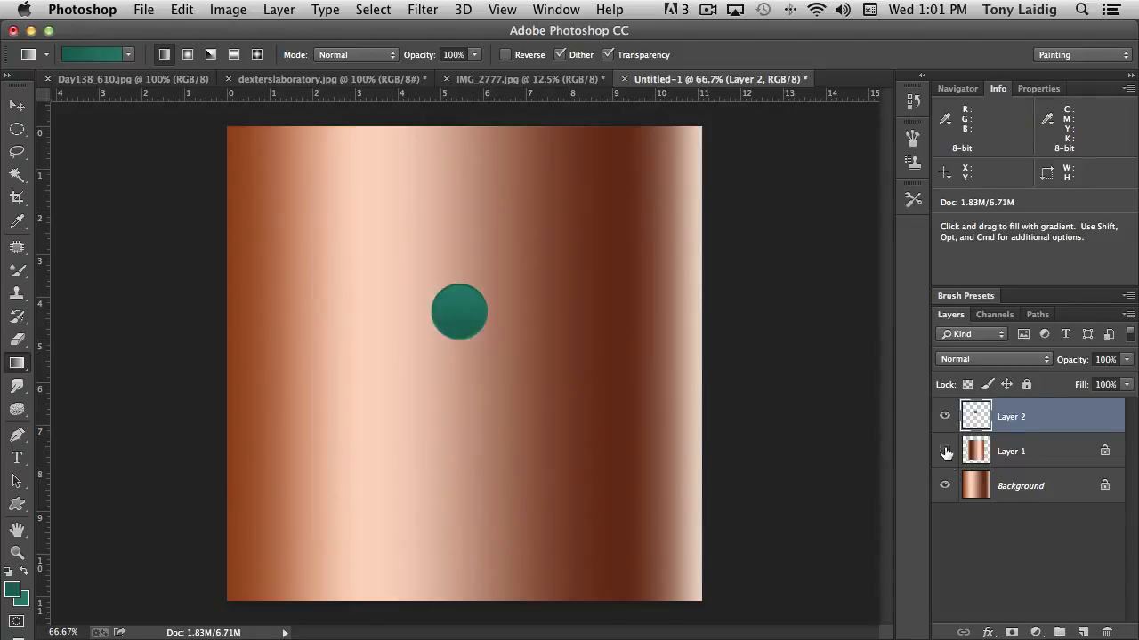
{"action": "left_click", "coordinate": [976, 492]}
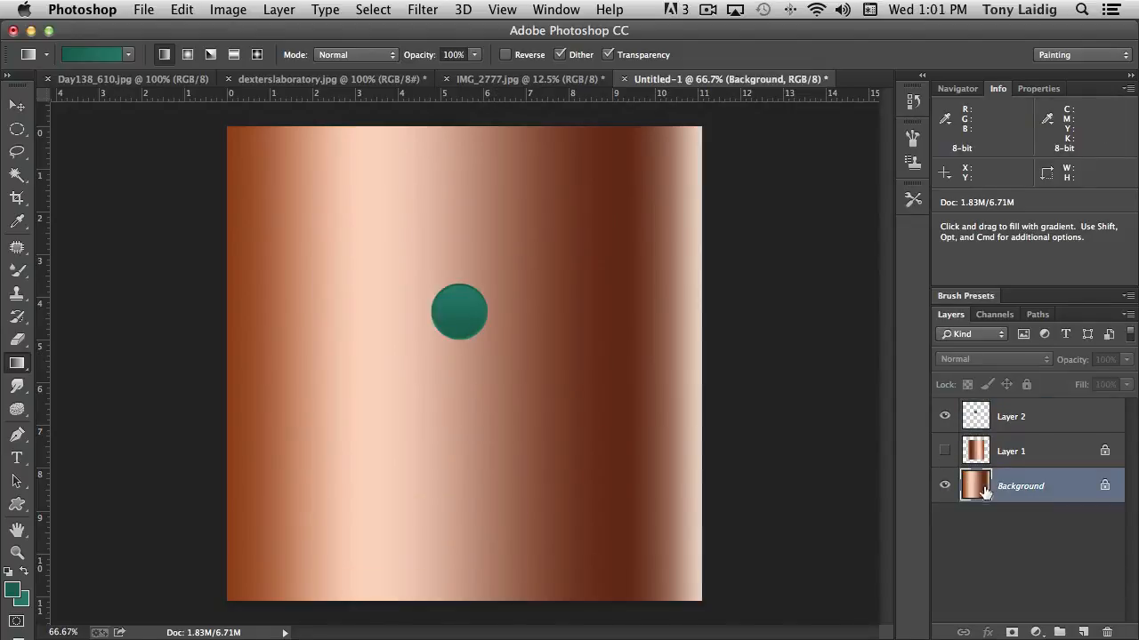
{"action": "left_click", "coordinate": [8, 571]}
{"action": "left_click", "coordinate": [24, 571]}
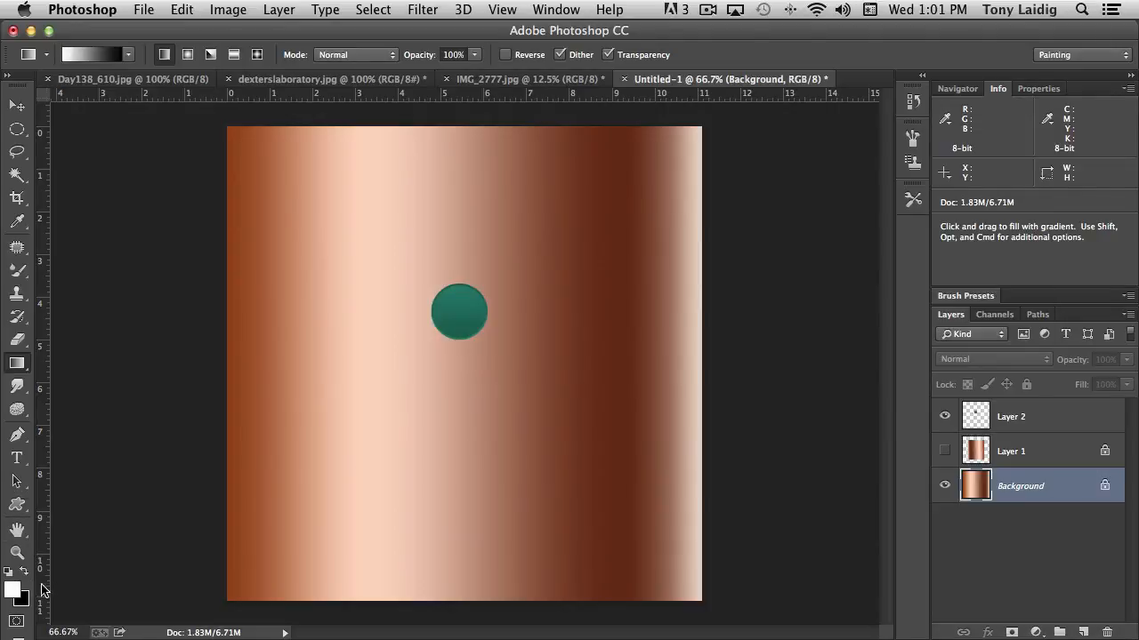
{"action": "left_click", "coordinate": [182, 8]}
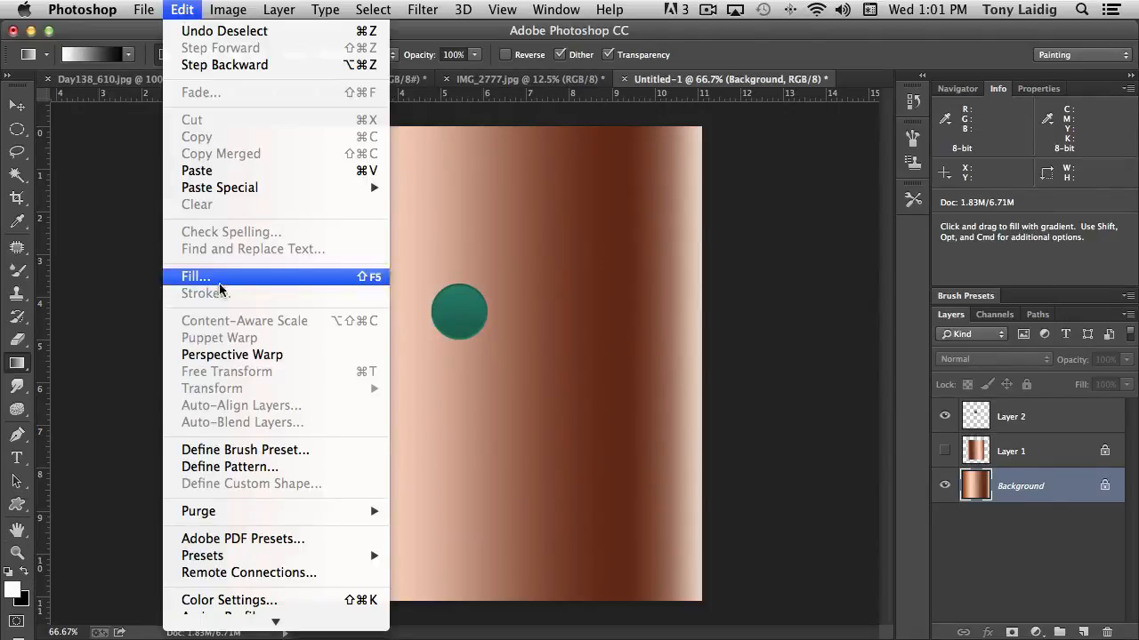
{"action": "left_click", "coordinate": [190, 275]}
{"action": "left_click", "coordinate": [682, 179]}
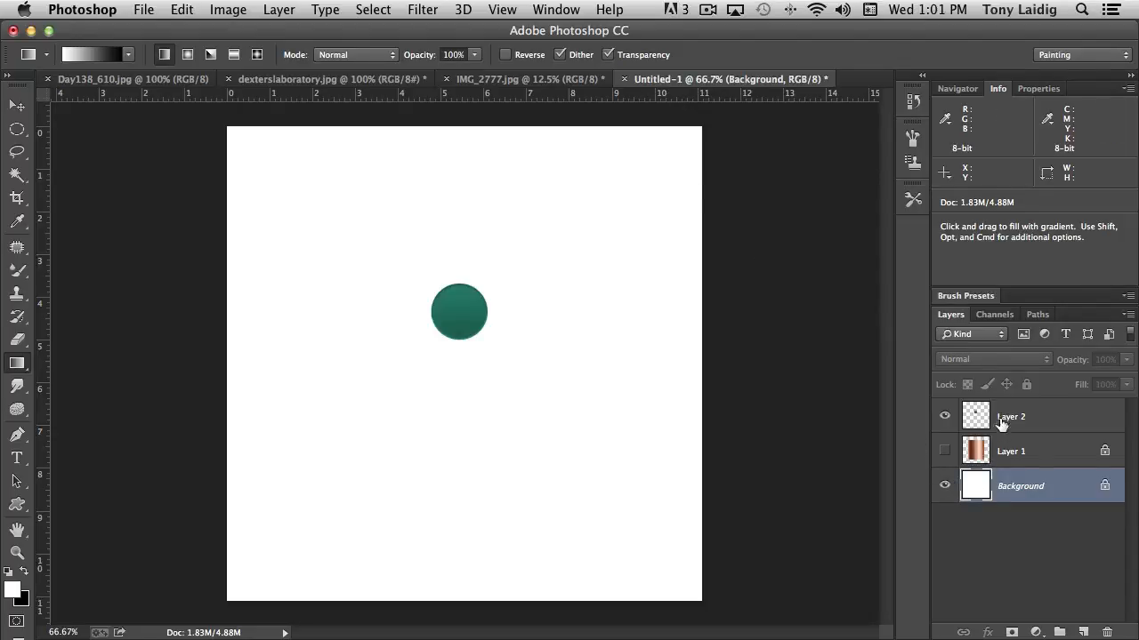
Step: Load the green circle on Layer 2 as a selection and contract it by 7 pixels
{"action": "left_click", "coordinate": [1002, 420]}
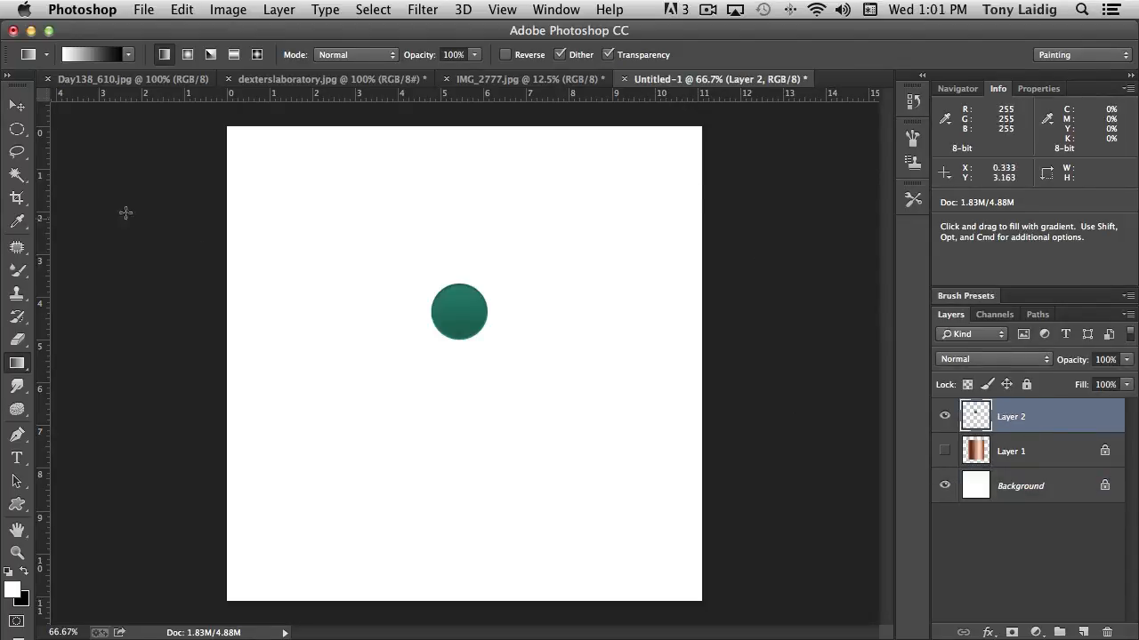
{"action": "left_click", "coordinate": [976, 418], "text": "super"}
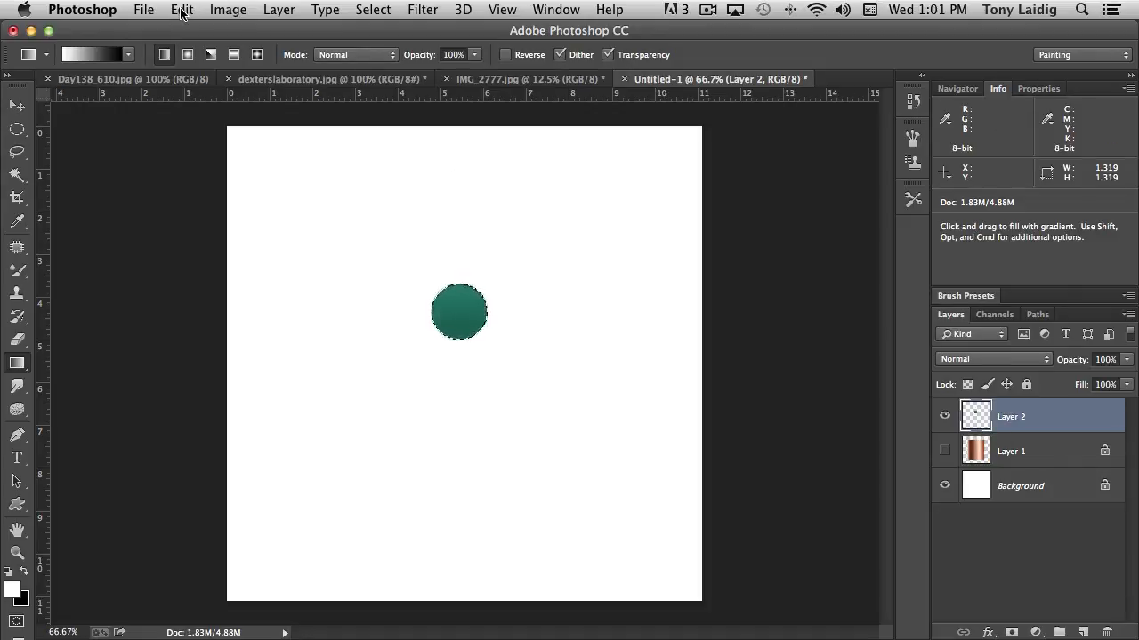
{"action": "left_click", "coordinate": [377, 10]}
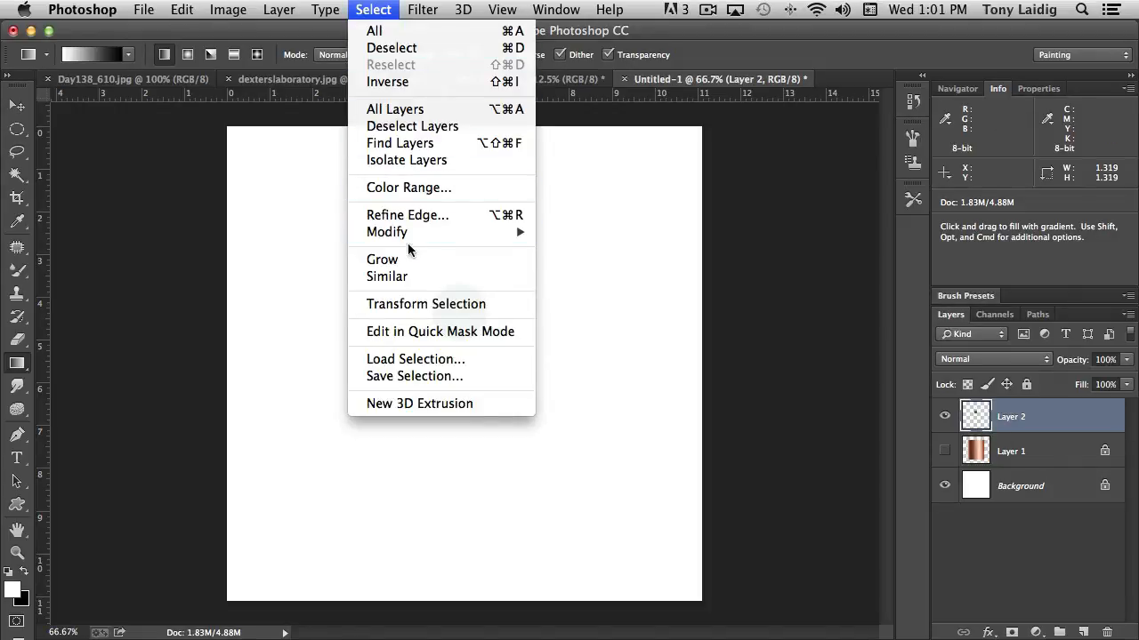
{"action": "mouse_move", "coordinate": [418, 235]}
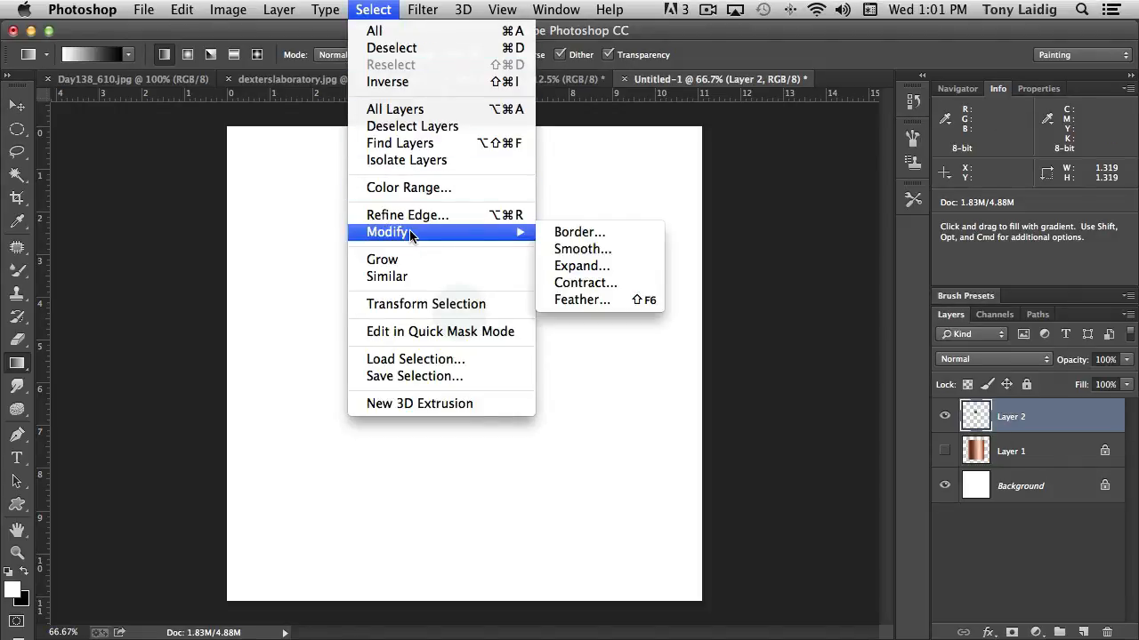
{"action": "left_click", "coordinate": [596, 283]}
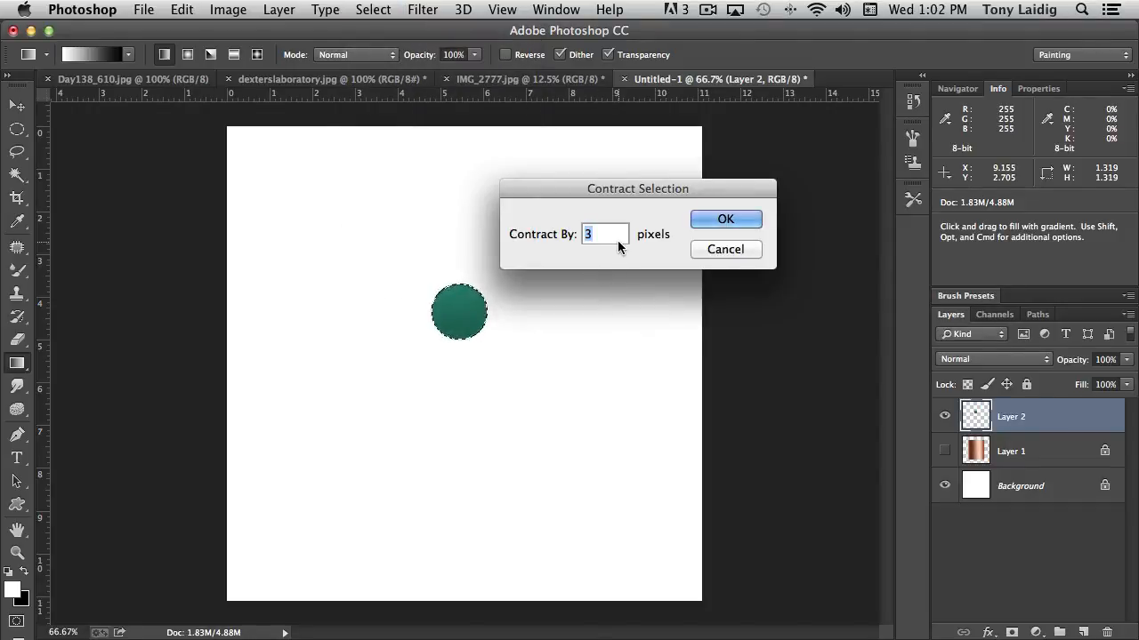
{"action": "type", "text": "7"}
{"action": "left_click", "coordinate": [732, 220]}
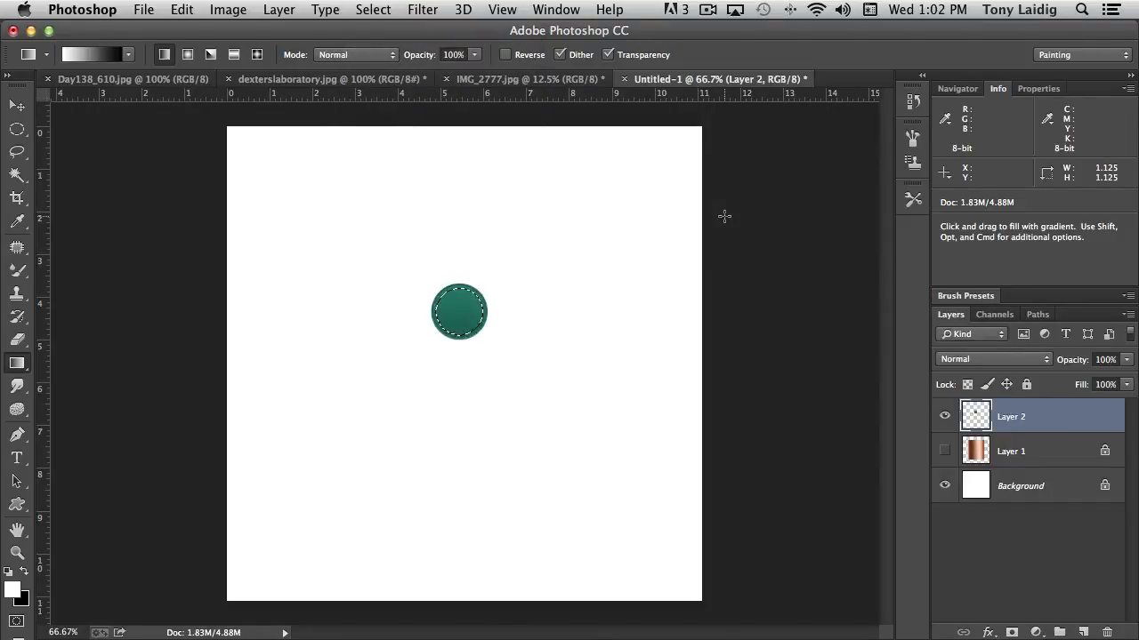
Step: Define a custom gradient from the dark green sampled at the circle's lower part to a lighter green, 3a9d86
{"action": "left_click", "coordinate": [102, 55]}
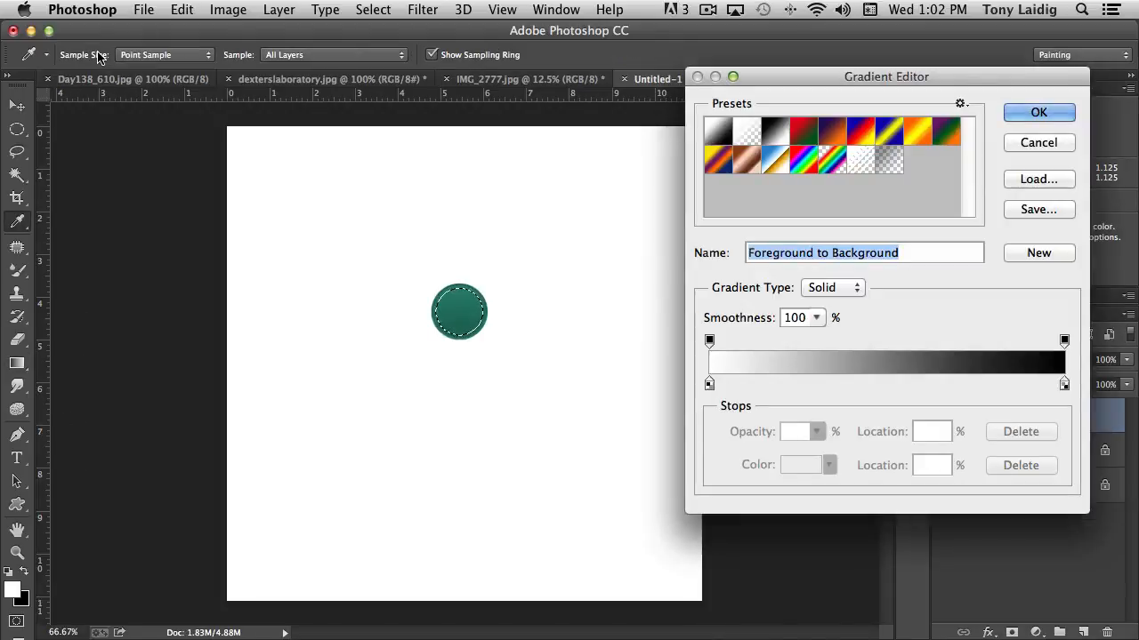
{"action": "left_click", "coordinate": [709, 385]}
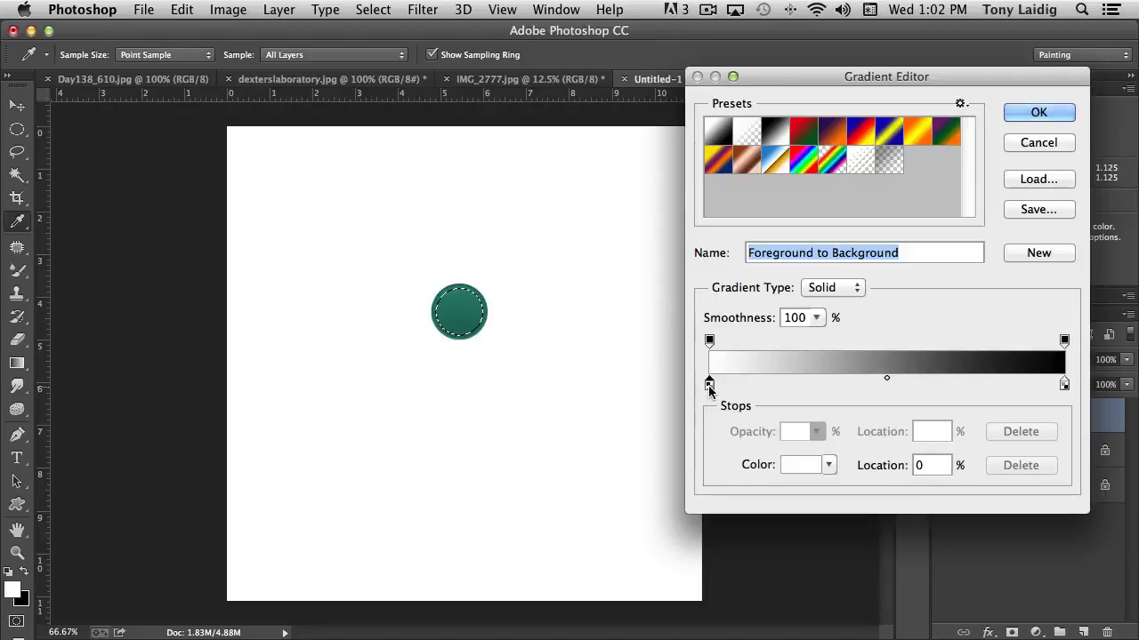
{"action": "left_click", "coordinate": [463, 329]}
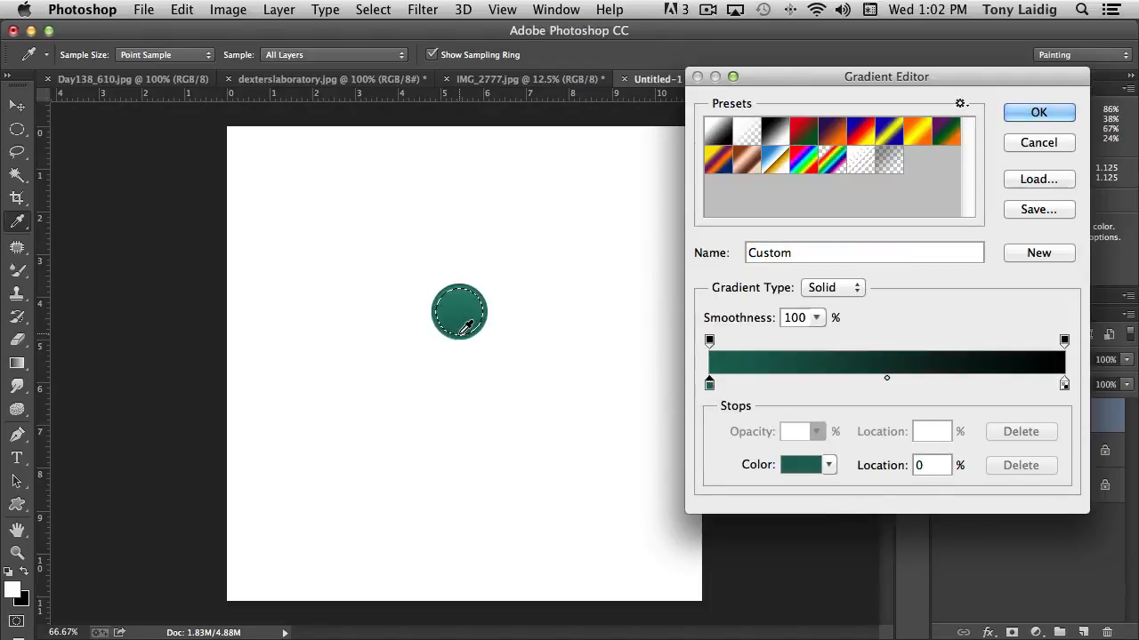
{"action": "left_click", "coordinate": [1064, 383]}
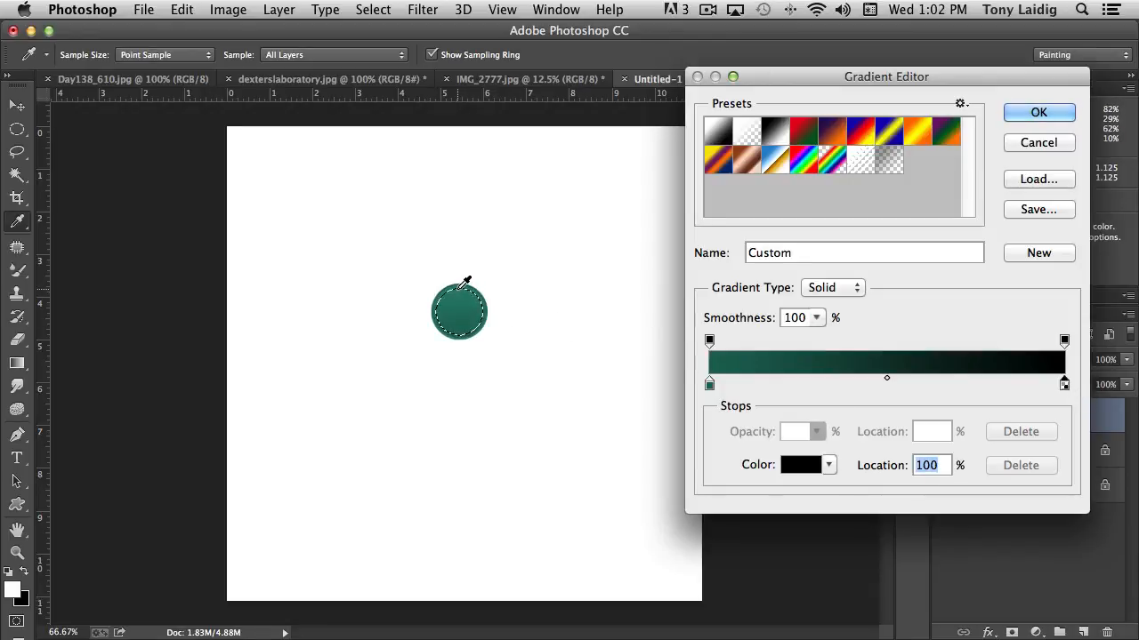
{"action": "left_click", "coordinate": [460, 286]}
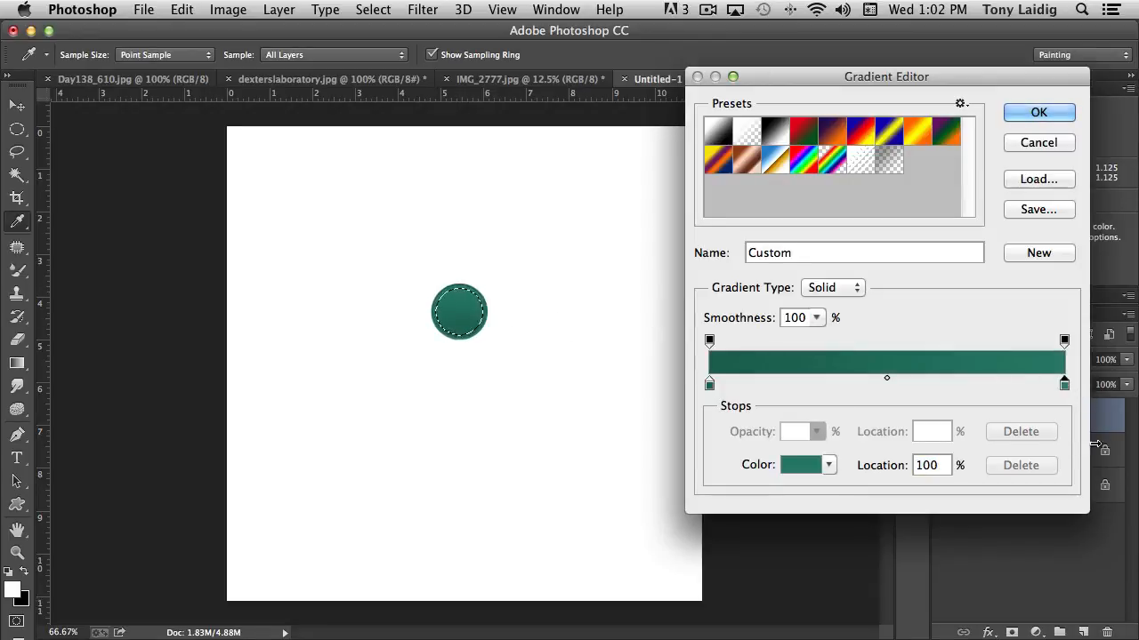
{"action": "left_click", "coordinate": [798, 470]}
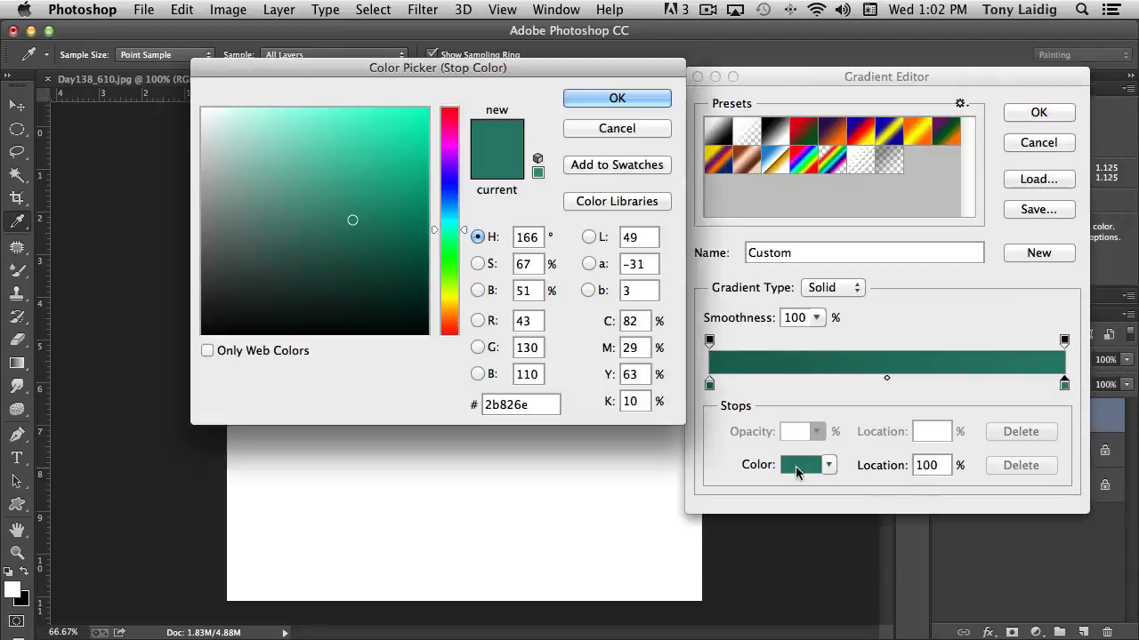
{"action": "left_click", "coordinate": [343, 195]}
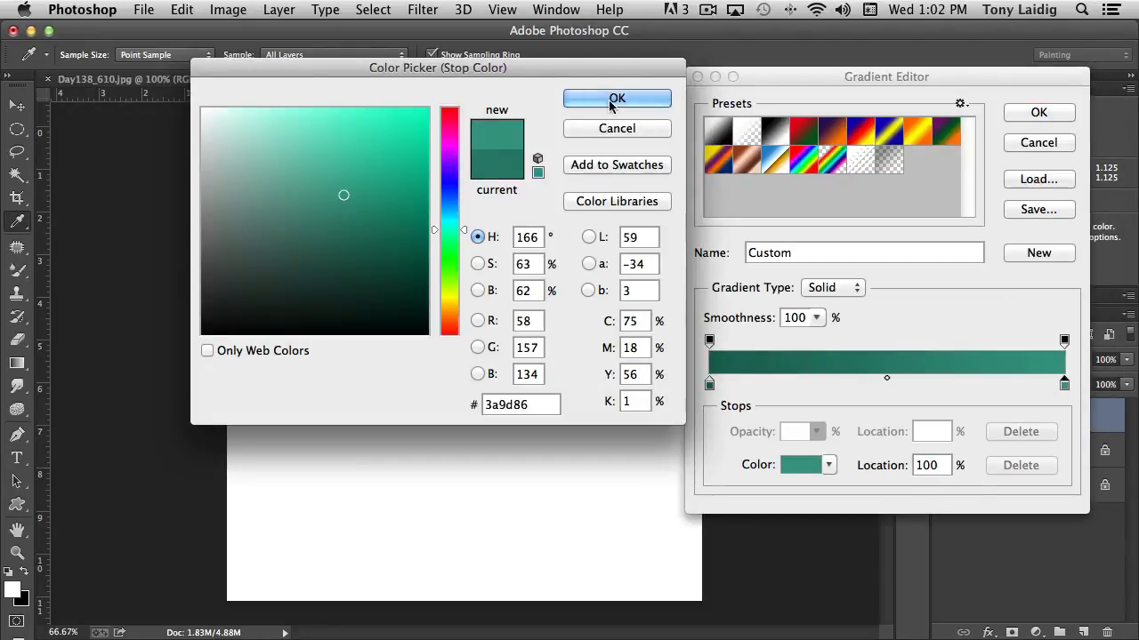
{"action": "left_click", "coordinate": [613, 100]}
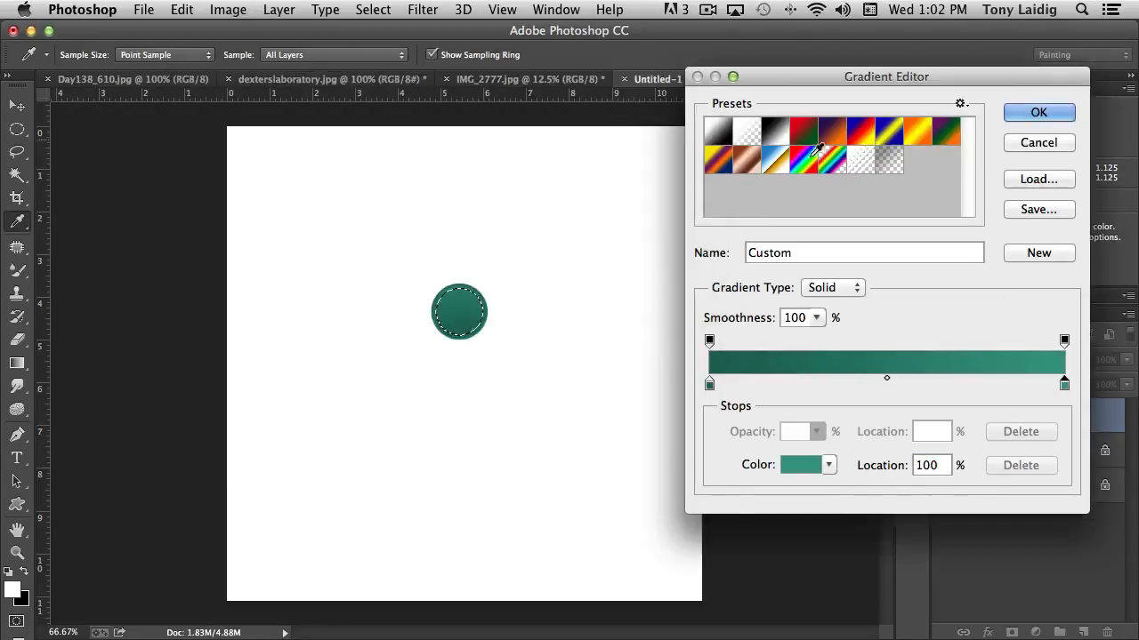
{"action": "left_click", "coordinate": [1039, 113]}
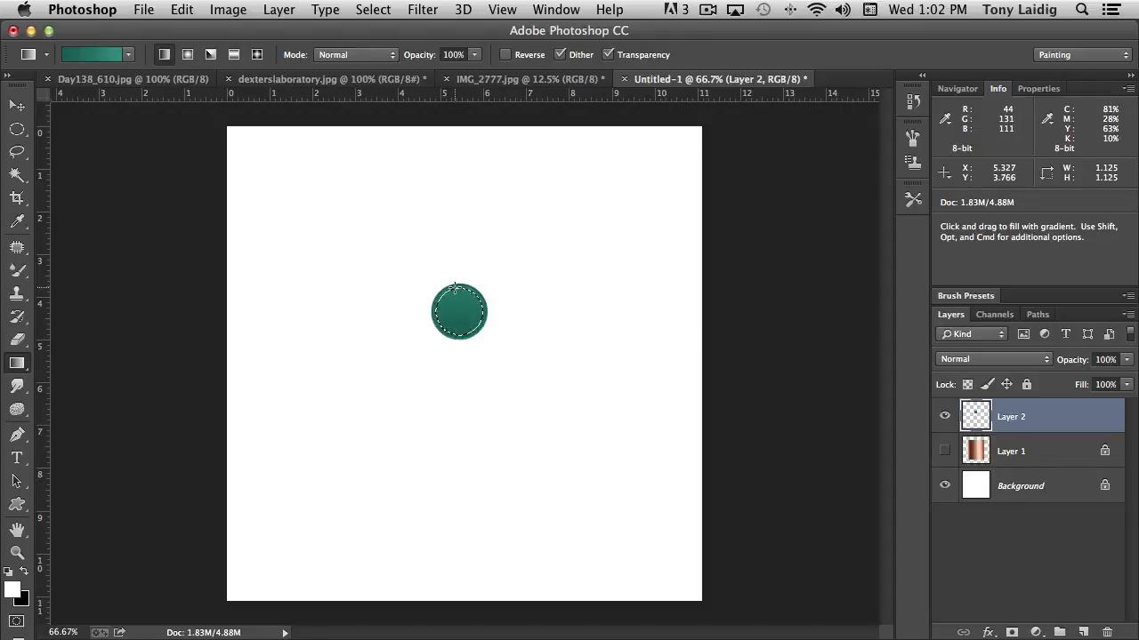
Step: Fill the contracted circle with the new green gradient straight down from its upper edge to its lower edge, and deselect
{"action": "left_click_drag", "start_coordinate": [455, 288], "coordinate": [460, 333]}
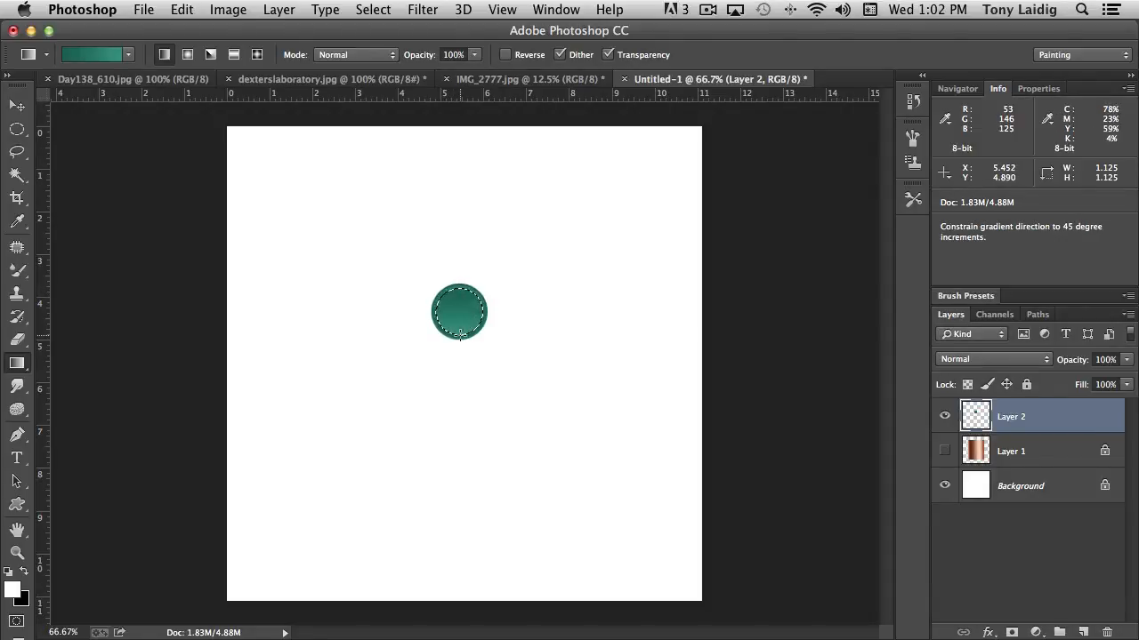
{"action": "key", "text": "super+d"}
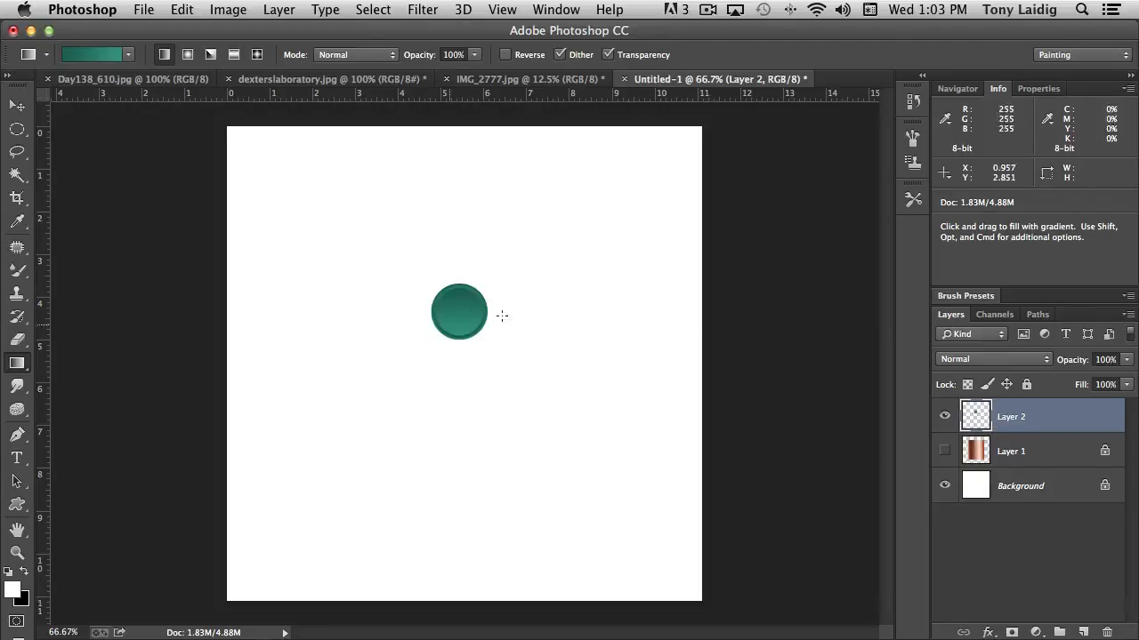
Step: Lock Layer 2's transparent pixels and place an elliptical selection about 1.83 by 1.29 in over the button's upper half
{"action": "left_click", "coordinate": [966, 384]}
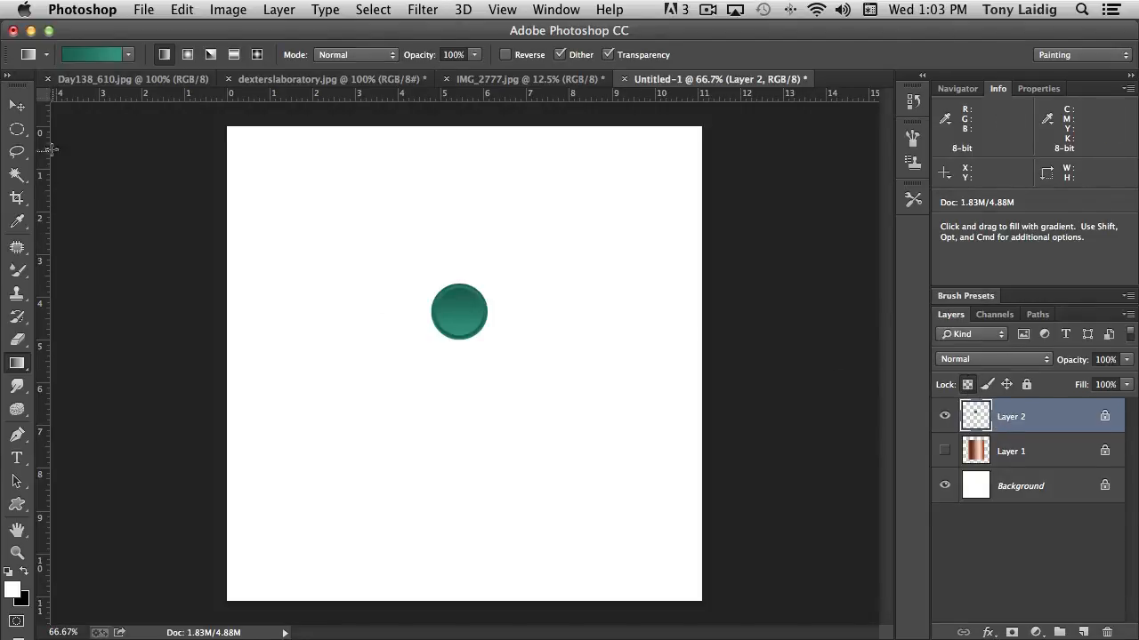
{"action": "left_click", "coordinate": [17, 129]}
{"action": "left_click", "coordinate": [98, 141]}
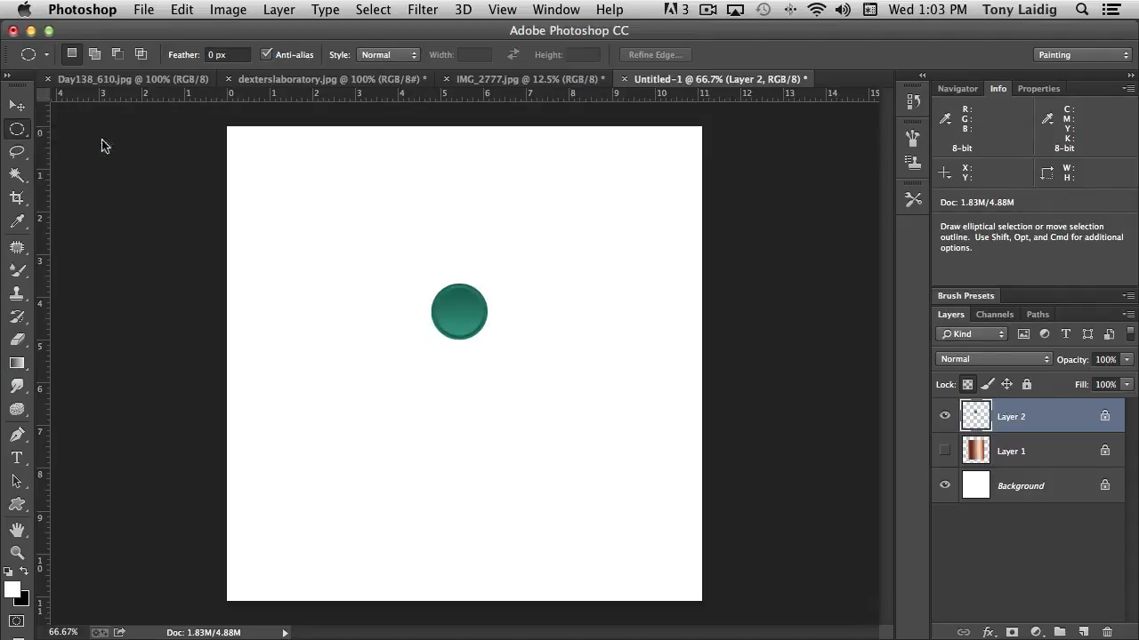
{"action": "left_click_drag", "start_coordinate": [404, 260], "coordinate": [481, 314]}
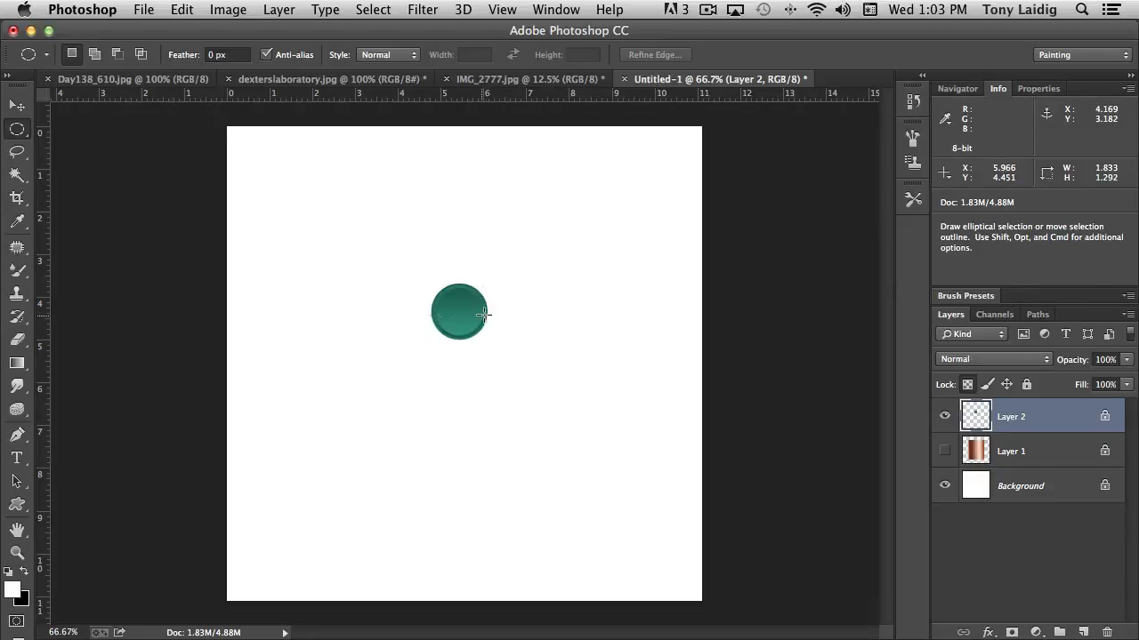
{"action": "mouse_move", "coordinate": [435, 284]}
{"action": "left_mouse_down"}
{"action": "mouse_move", "coordinate": [455, 283]}
{"action": "mouse_move", "coordinate": [449, 276]}
{"action": "left_mouse_up"}
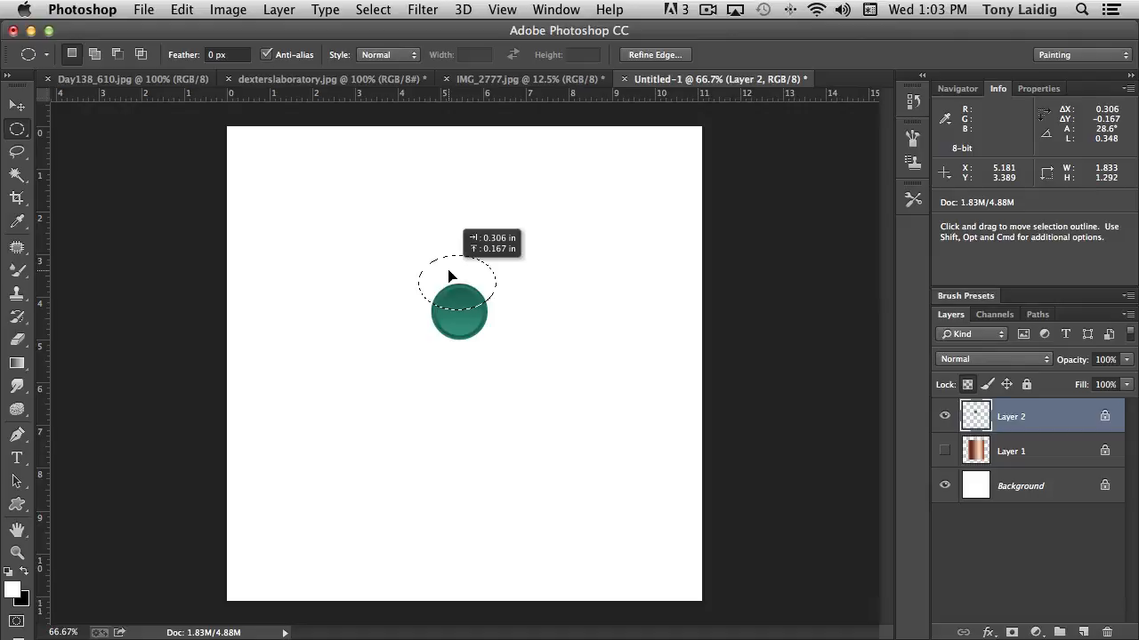
{"action": "left_click_drag", "start_coordinate": [449, 275], "coordinate": [451, 276]}
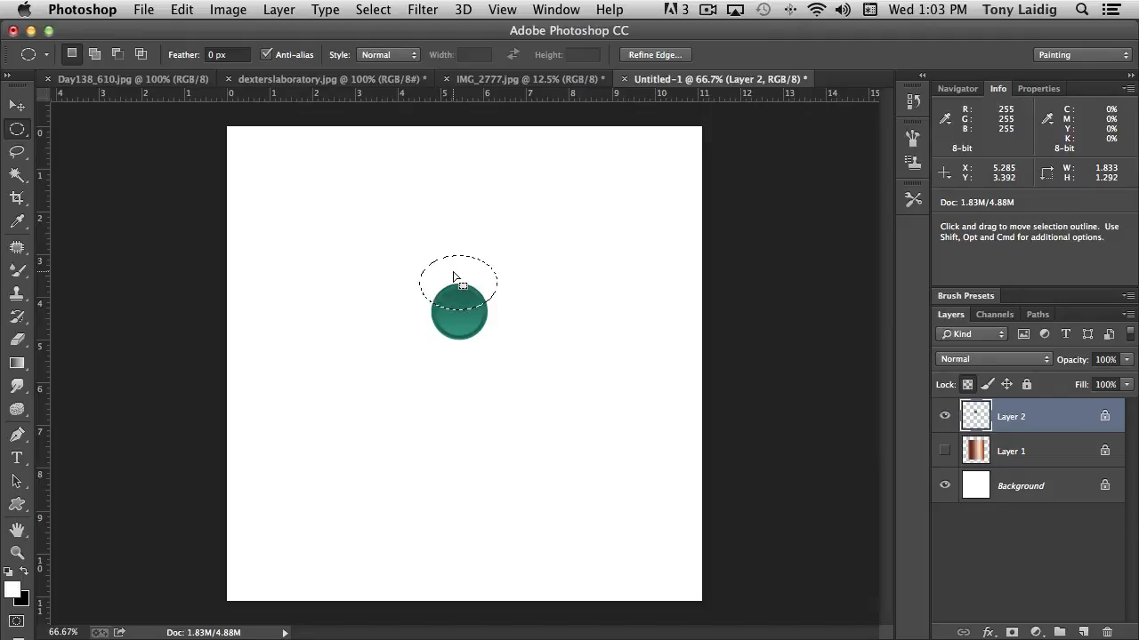
Step: Hide the selection edges and brighten the selected part of the button with Levels, setting the white input level to 217
{"action": "key", "text": "super+h"}
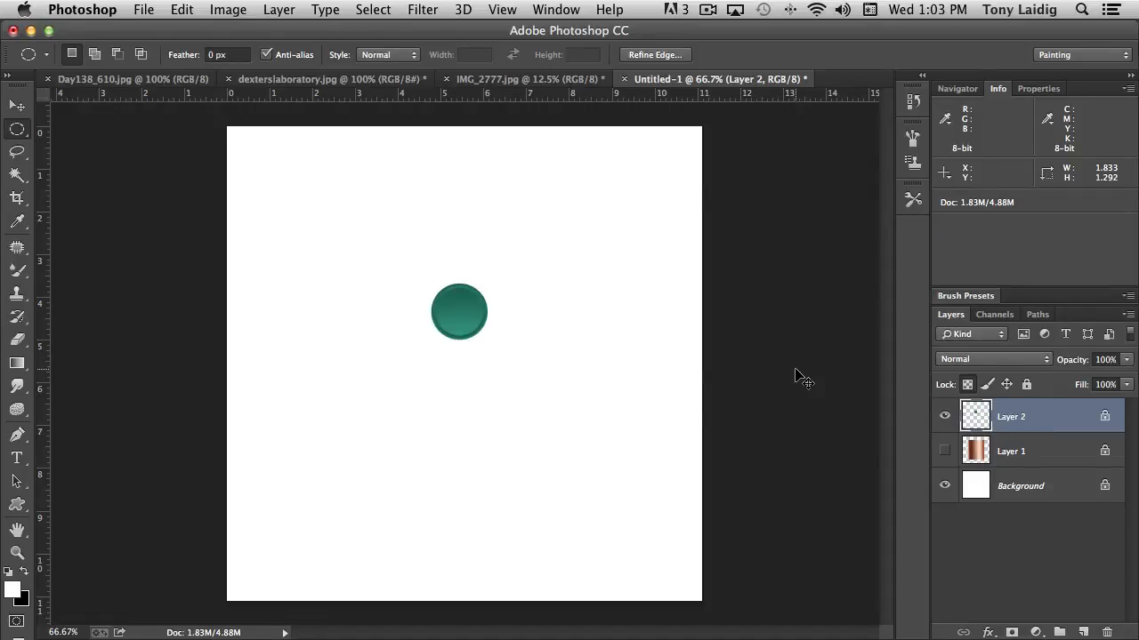
{"action": "key", "text": "super+l"}
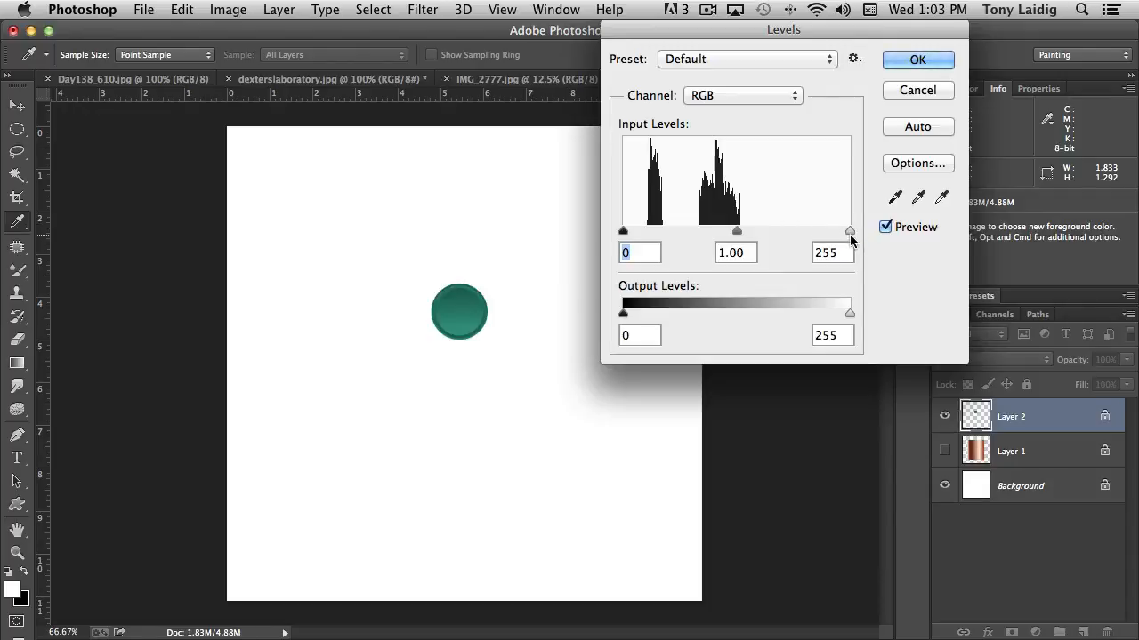
{"action": "left_click_drag", "start_coordinate": [850, 231], "coordinate": [828, 232]}
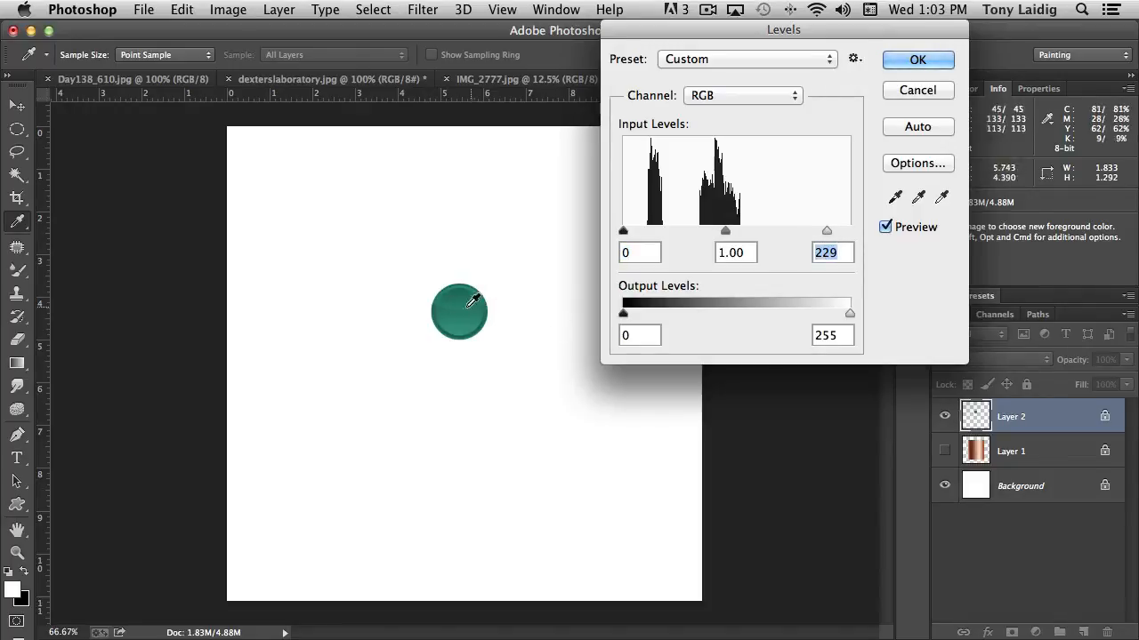
{"action": "left_click_drag", "start_coordinate": [824, 231], "coordinate": [816, 232]}
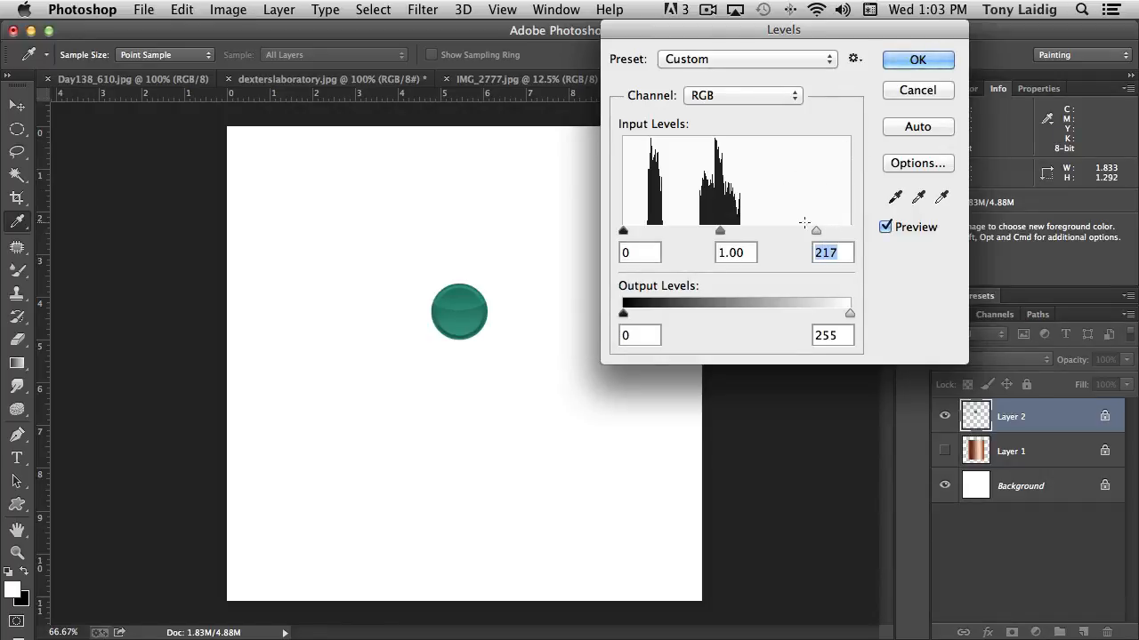
{"action": "left_click", "coordinate": [917, 60]}
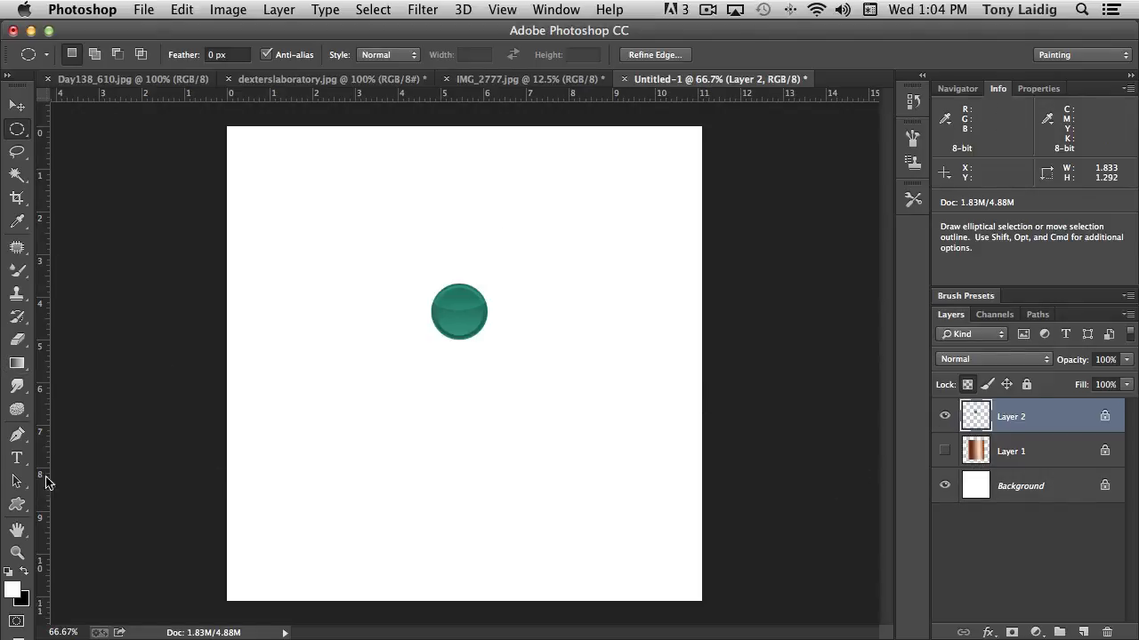
Step: Choose the Paint Bucket tool, show and select Layer 1, and set the foreground colour to a dark red
{"action": "left_click", "coordinate": [16, 363]}
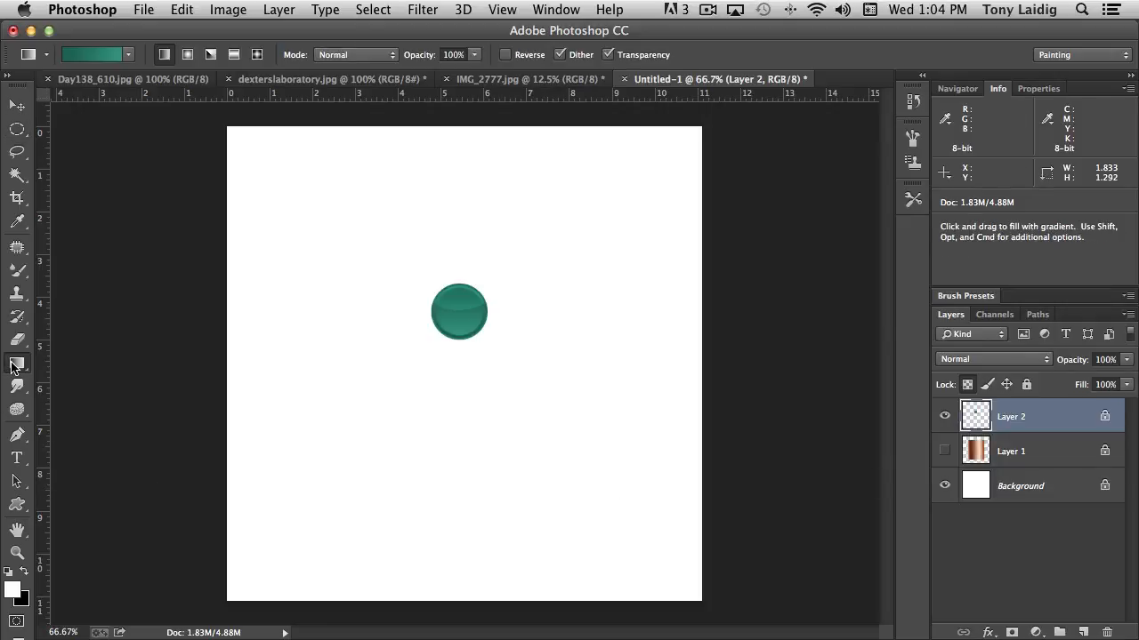
{"action": "left_click", "coordinate": [86, 377]}
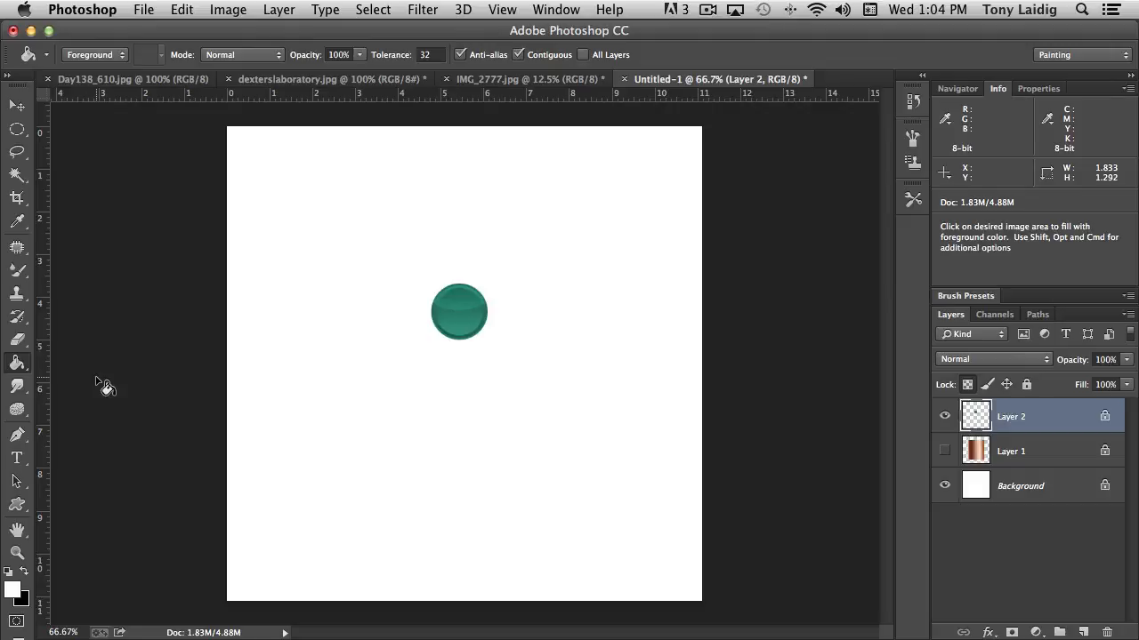
{"action": "left_click", "coordinate": [944, 453]}
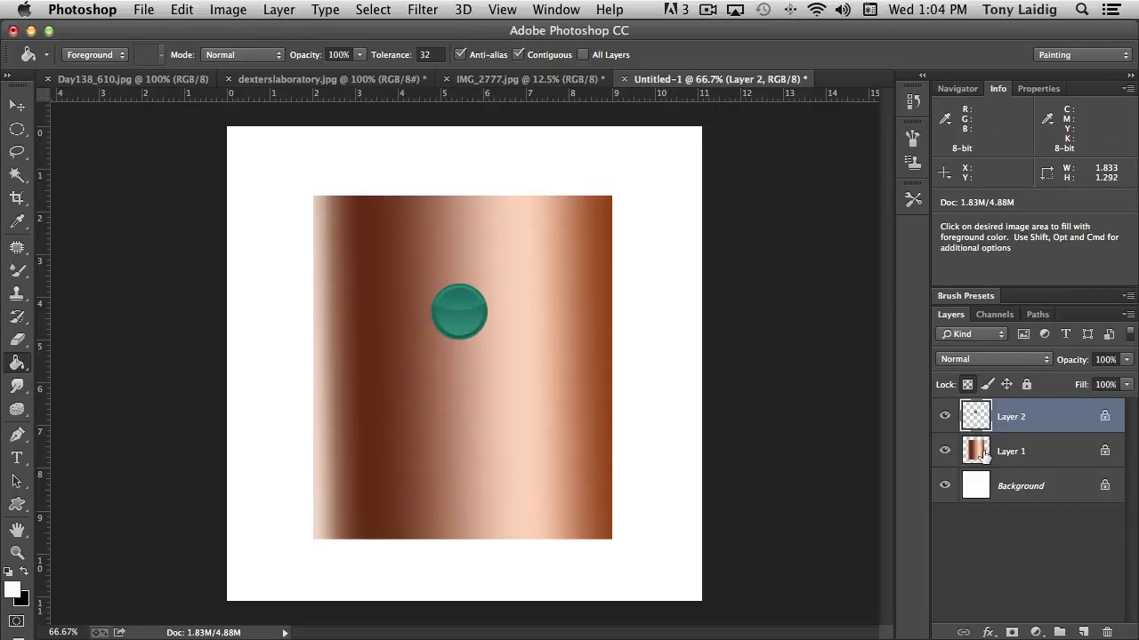
{"action": "left_click", "coordinate": [983, 454]}
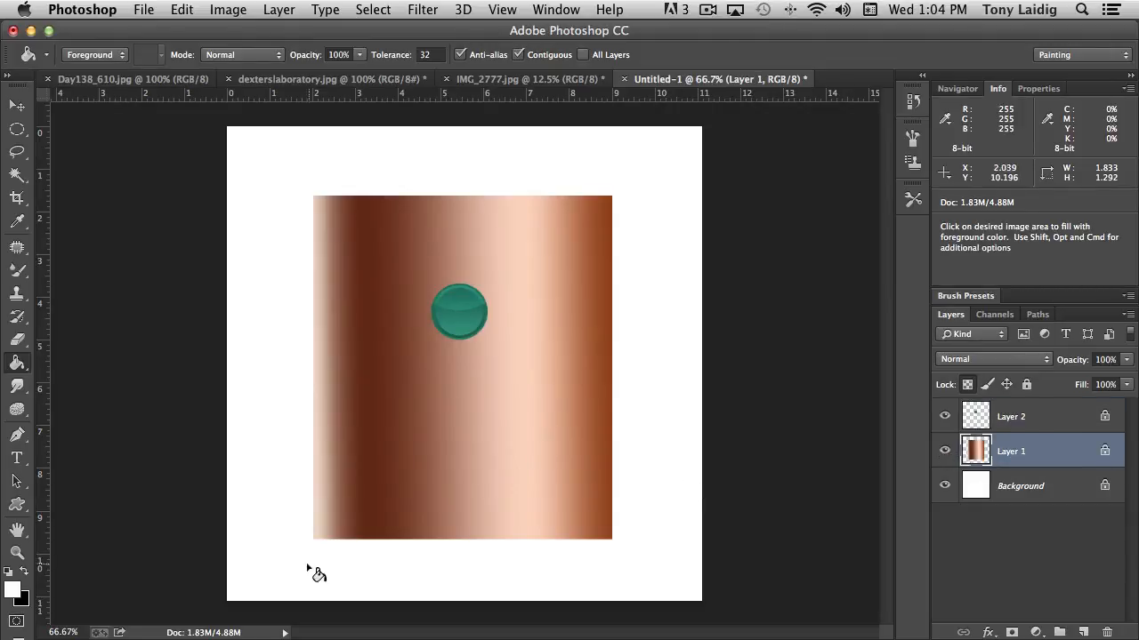
{"action": "left_click", "coordinate": [11, 589]}
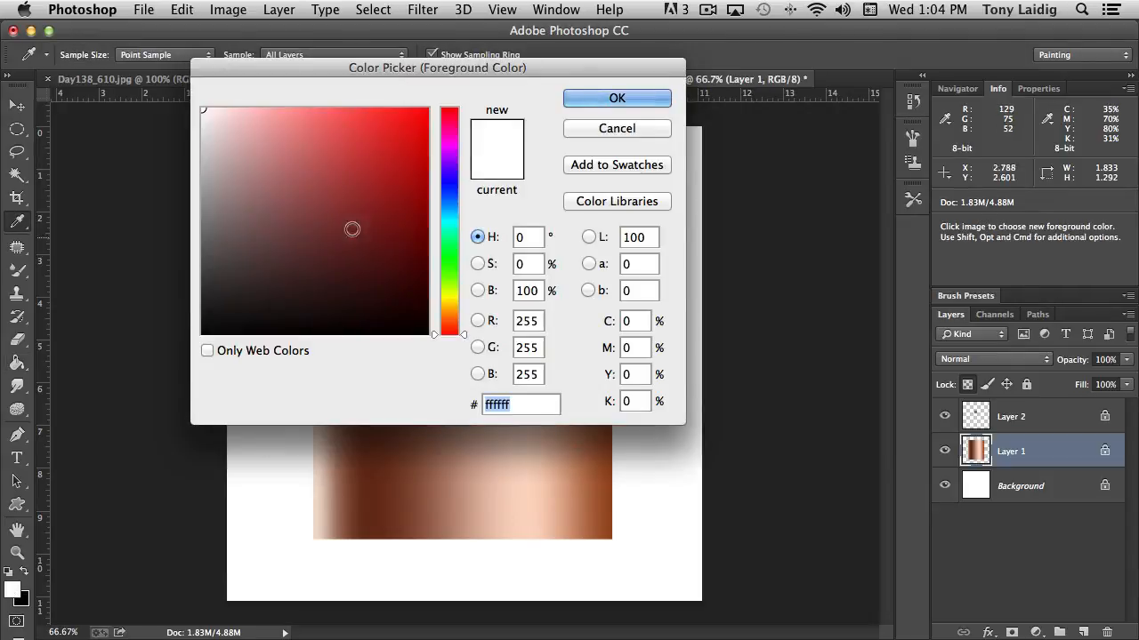
{"action": "left_click", "coordinate": [385, 171]}
{"action": "left_click", "coordinate": [629, 104]}
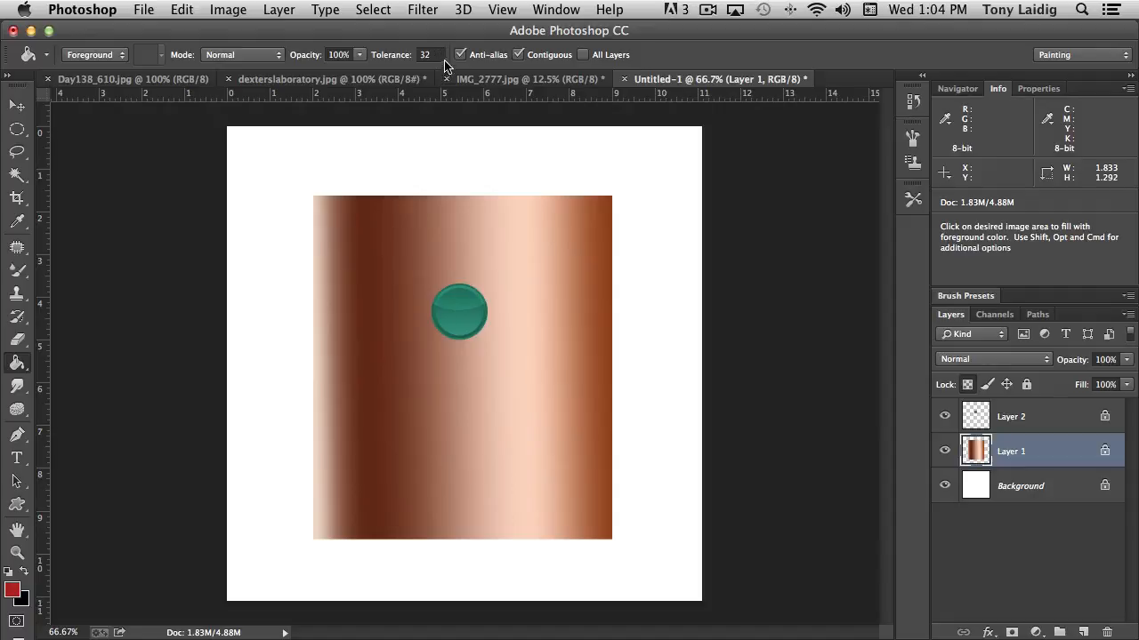
Step: Try filling Layer 1's light copper band with red at a tolerance of 10, and undo the fill
{"action": "left_click", "coordinate": [435, 55]}
{"action": "key", "text": "Return"}
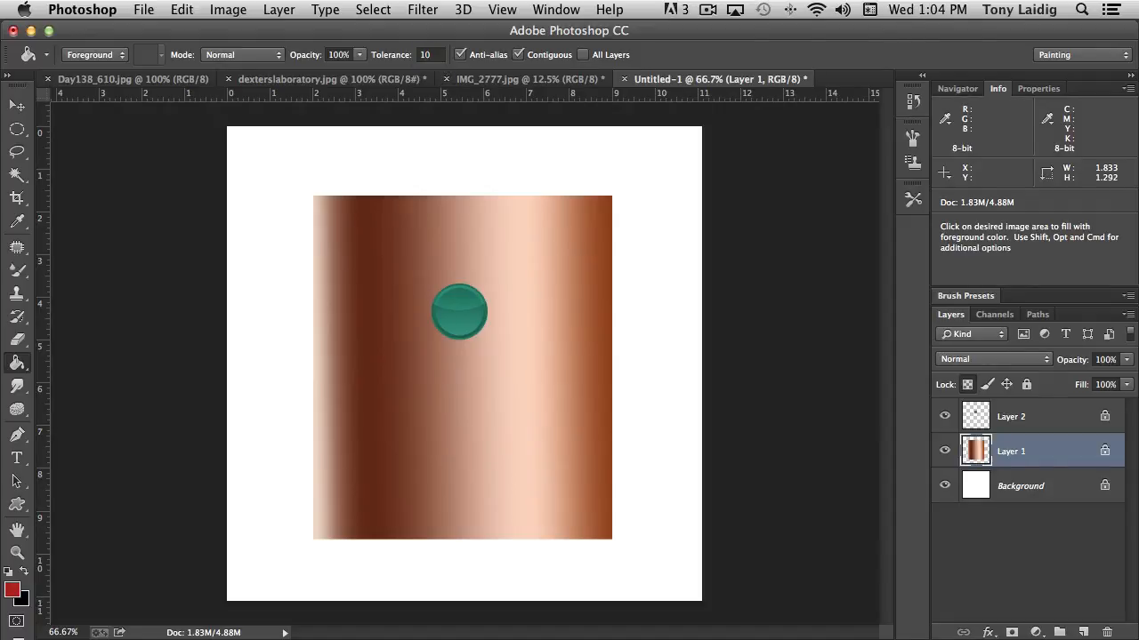
{"action": "left_click", "coordinate": [520, 227]}
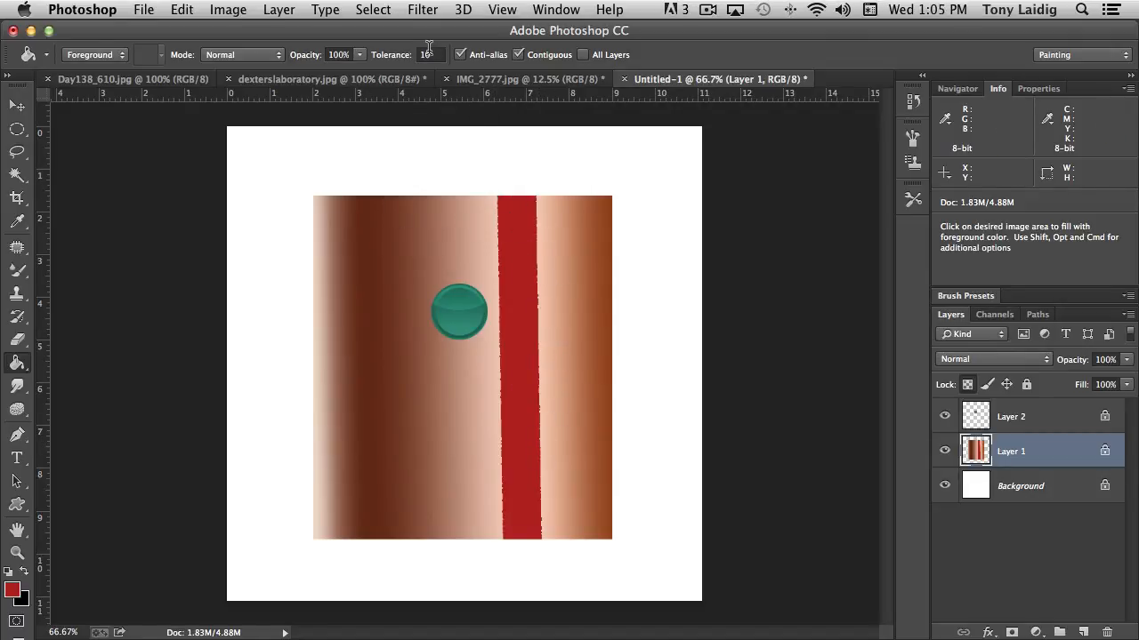
{"action": "key", "text": "super+z"}
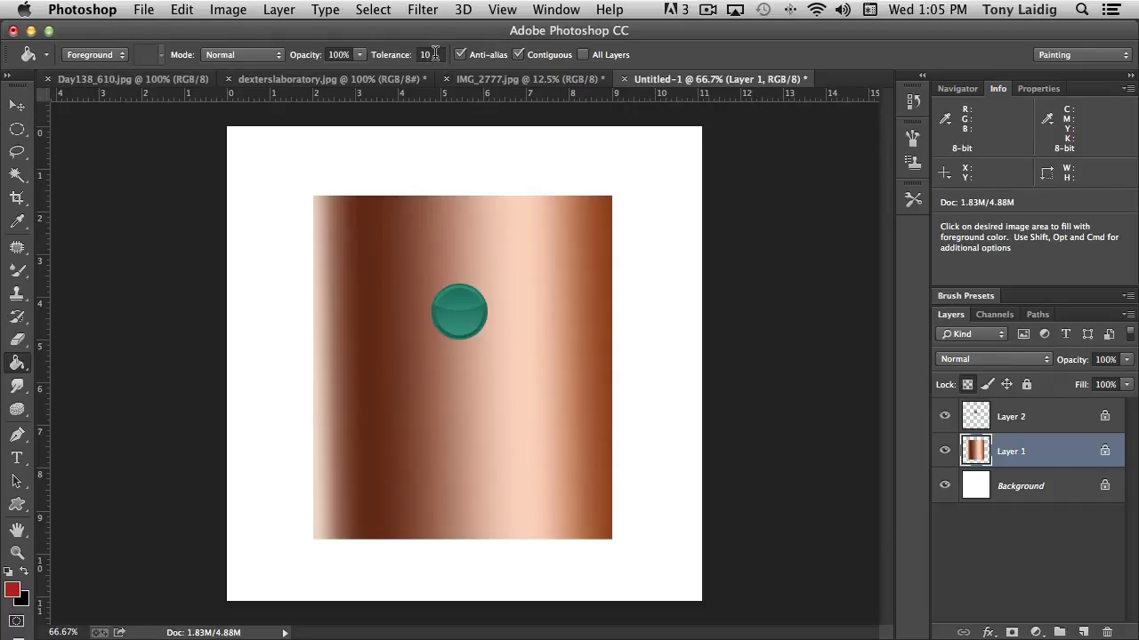
Step: Try filling Layer 1's light copper band with red at a tolerance of 50, and undo the fill
{"action": "left_click", "coordinate": [434, 54]}
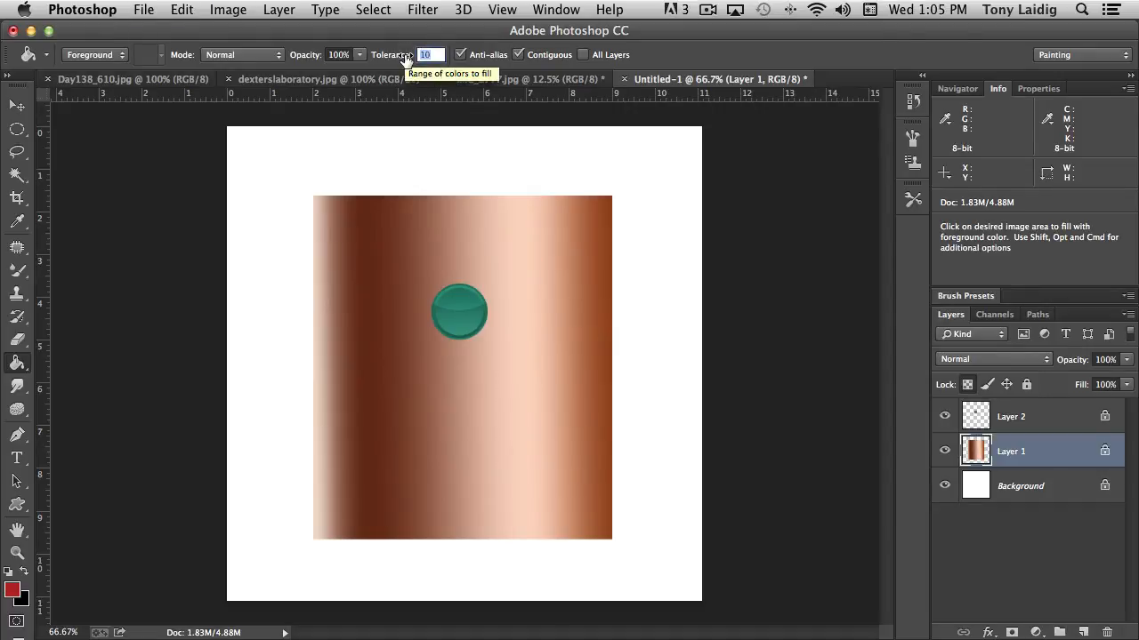
{"action": "type", "text": "50"}
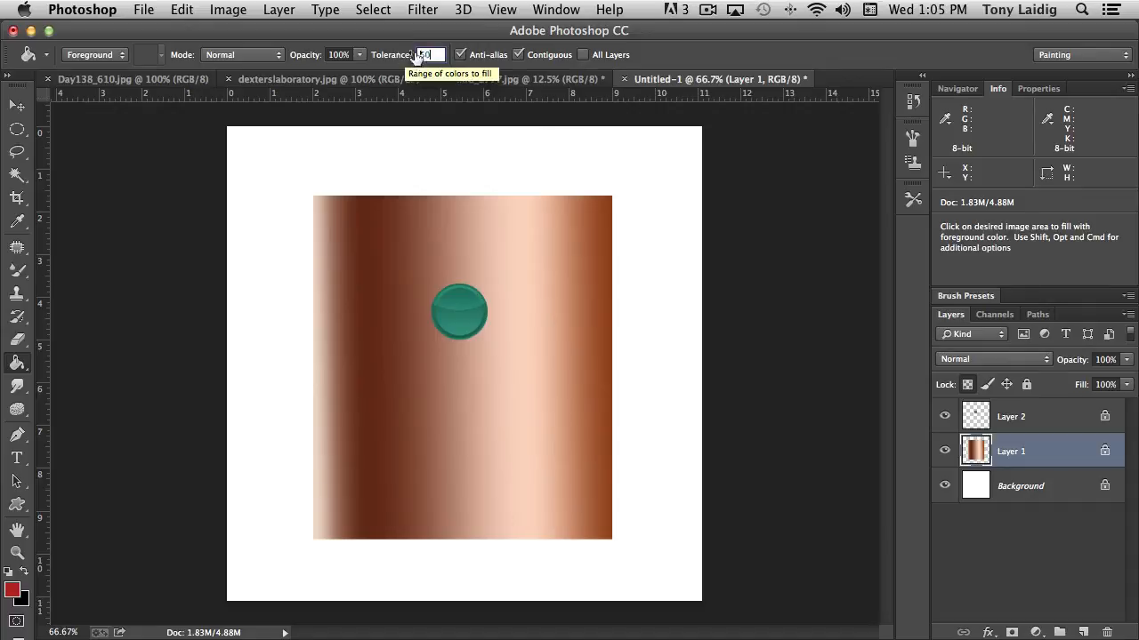
{"action": "key", "text": "Return"}
{"action": "left_click", "coordinate": [532, 280]}
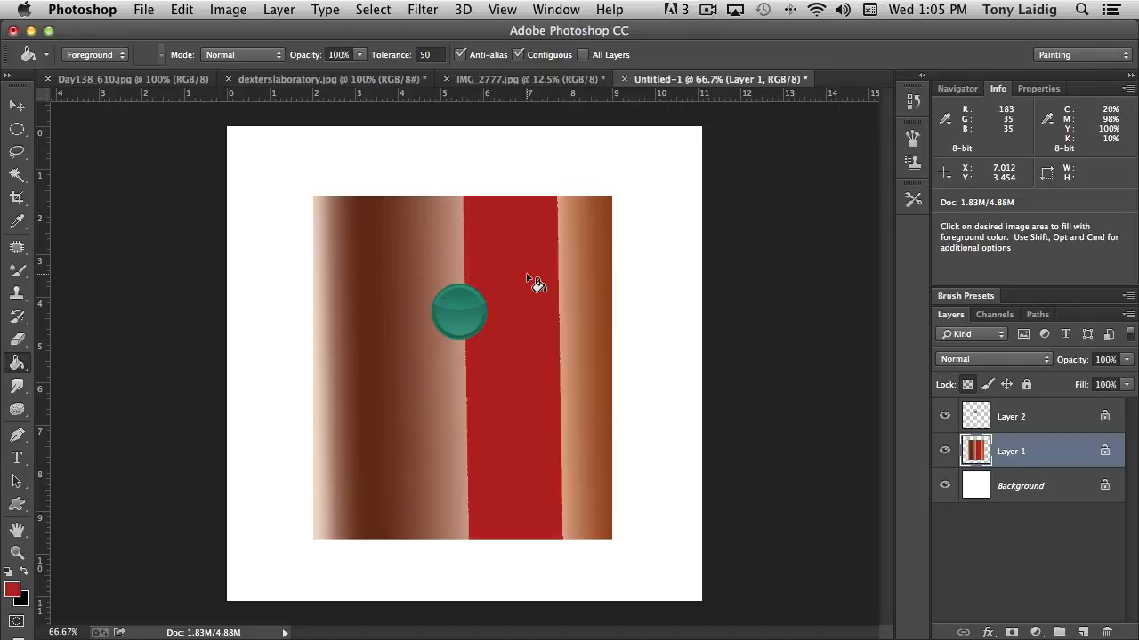
{"action": "key", "text": "super+z"}
Step: Set the Paint Bucket tolerance to 100 and fill Layer 1's light copper band with red
{"action": "left_click", "coordinate": [419, 49]}
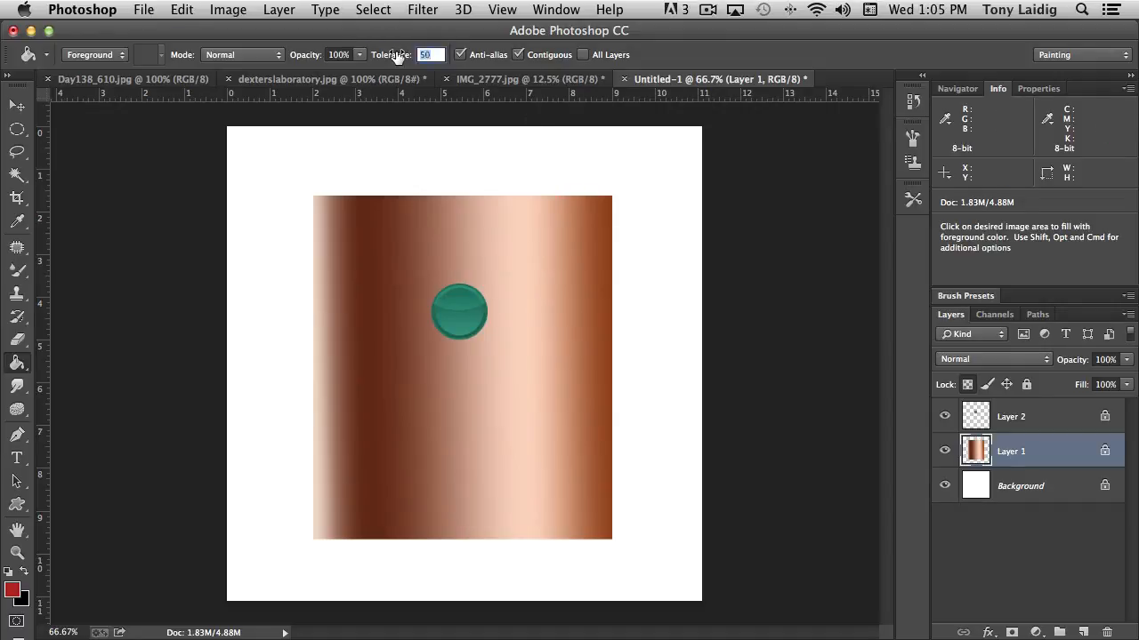
{"action": "key", "text": "Return"}
{"action": "left_click", "coordinate": [531, 278]}
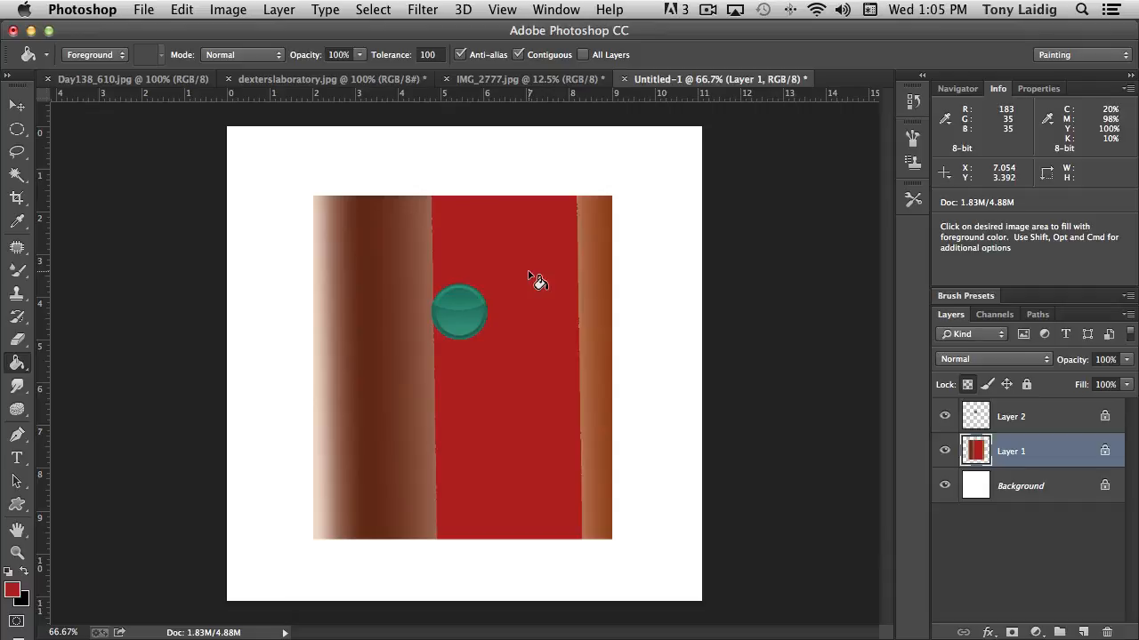
Step: Undo the red fill on Layer 1 and switch to the dexterslaboratory.jpg document
{"action": "key", "text": "super+z"}
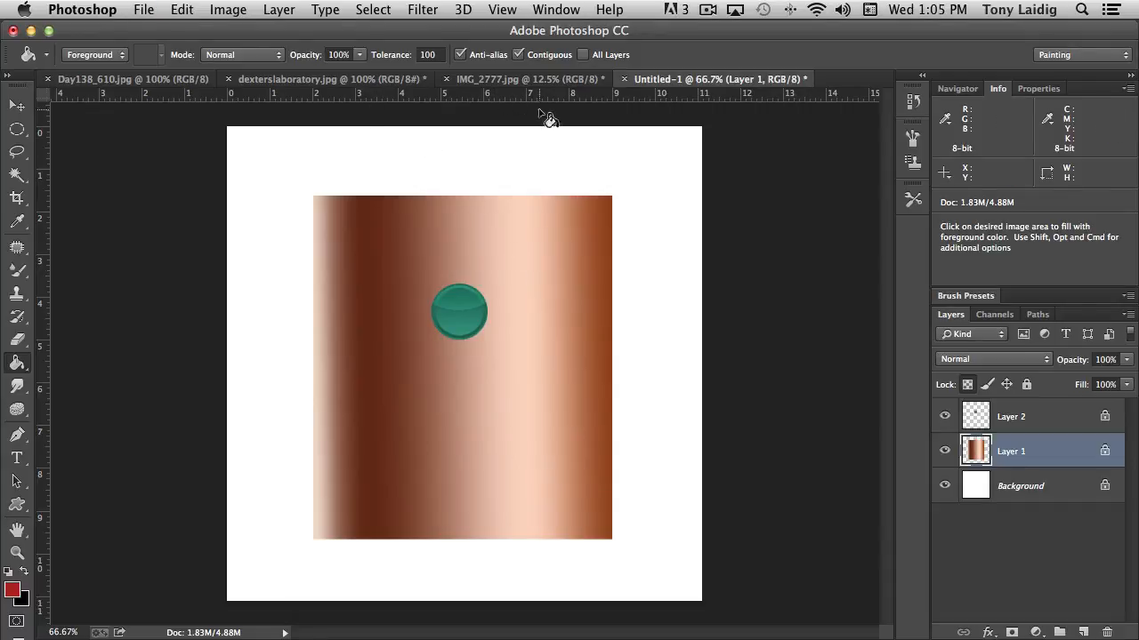
{"action": "left_click", "coordinate": [366, 79]}
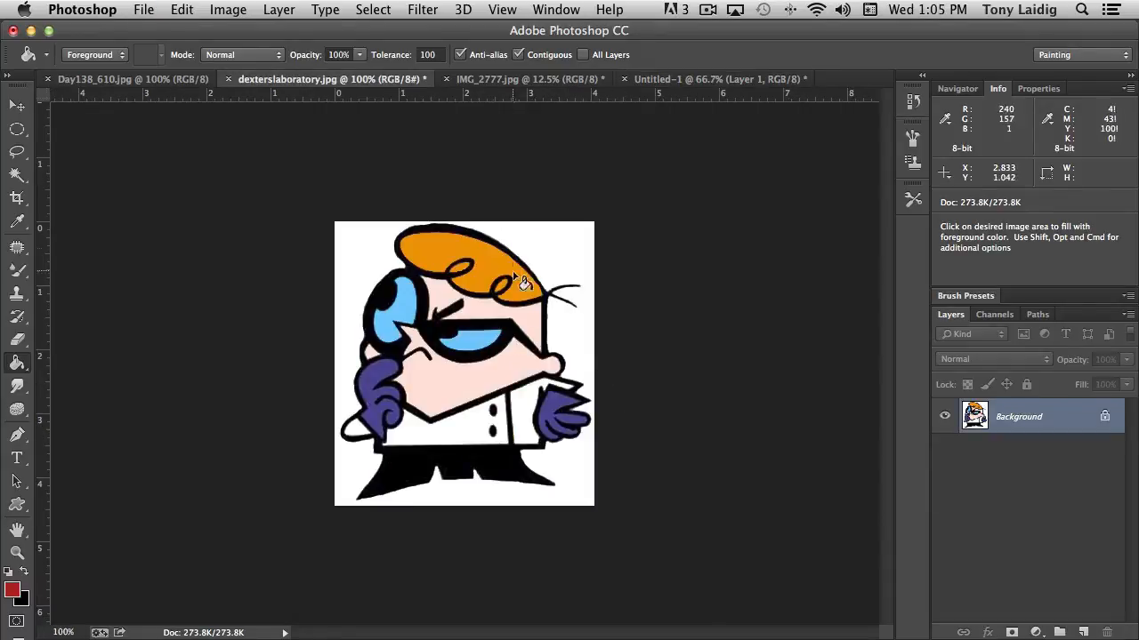
Step: Set the Paint Bucket tolerance to 50, fill the cartoon's orange hair and both its curls with red, and undo the last curl's fill
{"action": "left_click", "coordinate": [435, 55]}
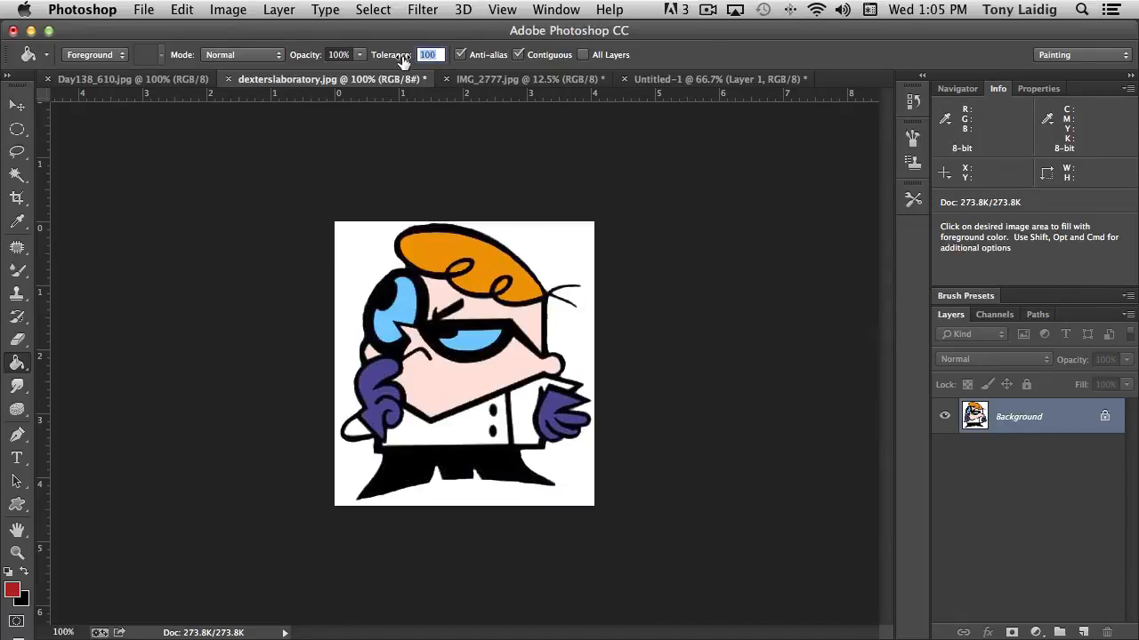
{"action": "type", "text": "50"}
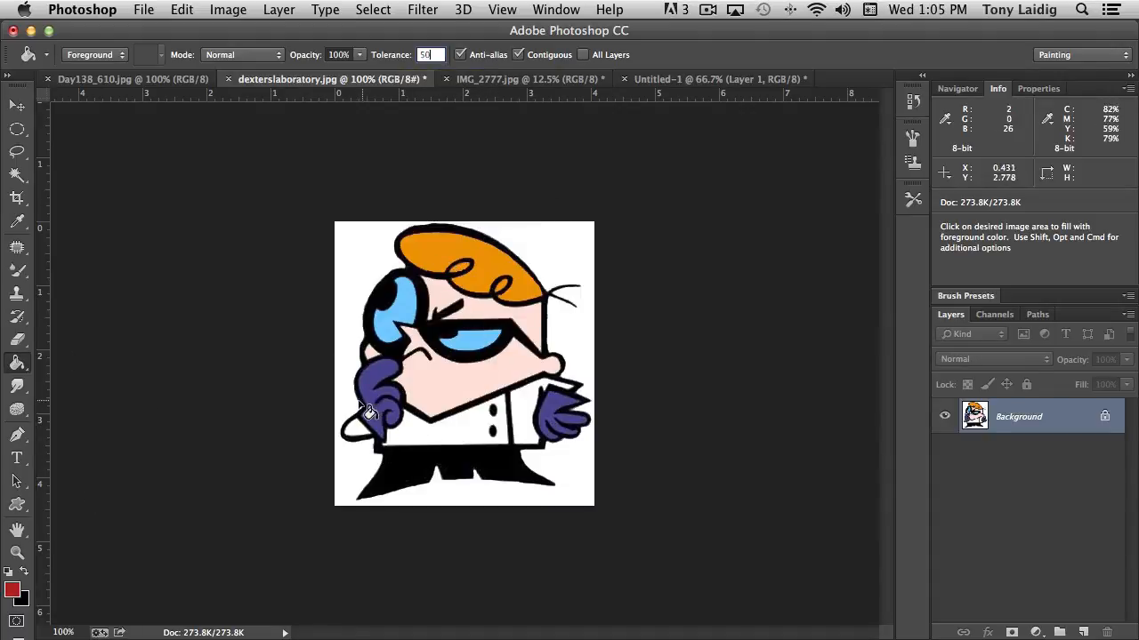
{"action": "left_click", "coordinate": [443, 255]}
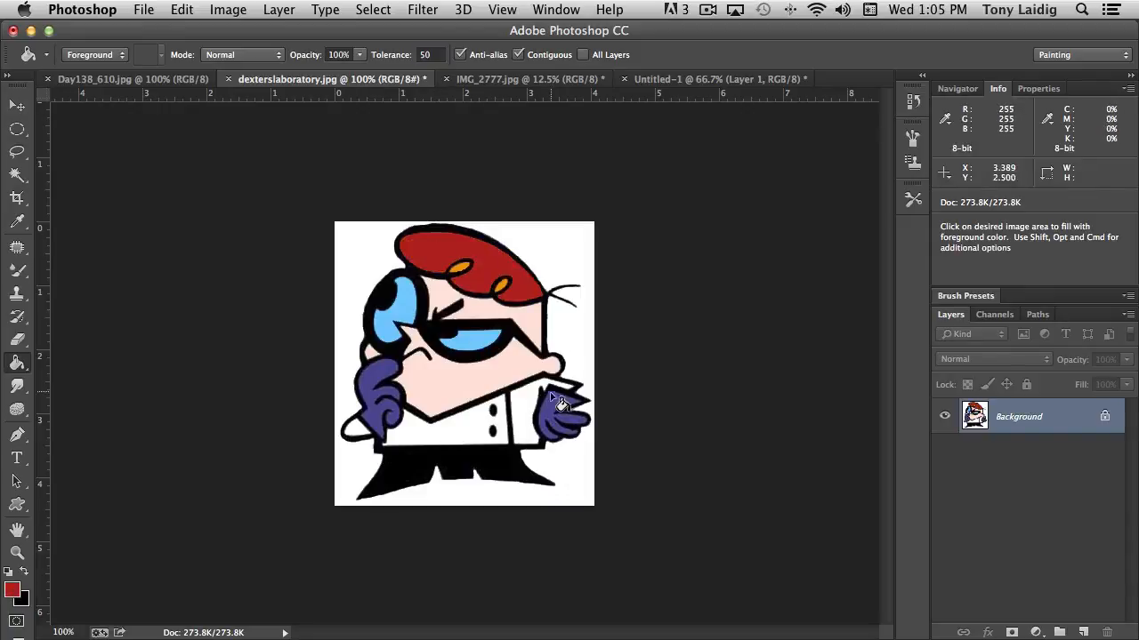
{"action": "left_click", "coordinate": [460, 273]}
{"action": "left_click", "coordinate": [501, 287]}
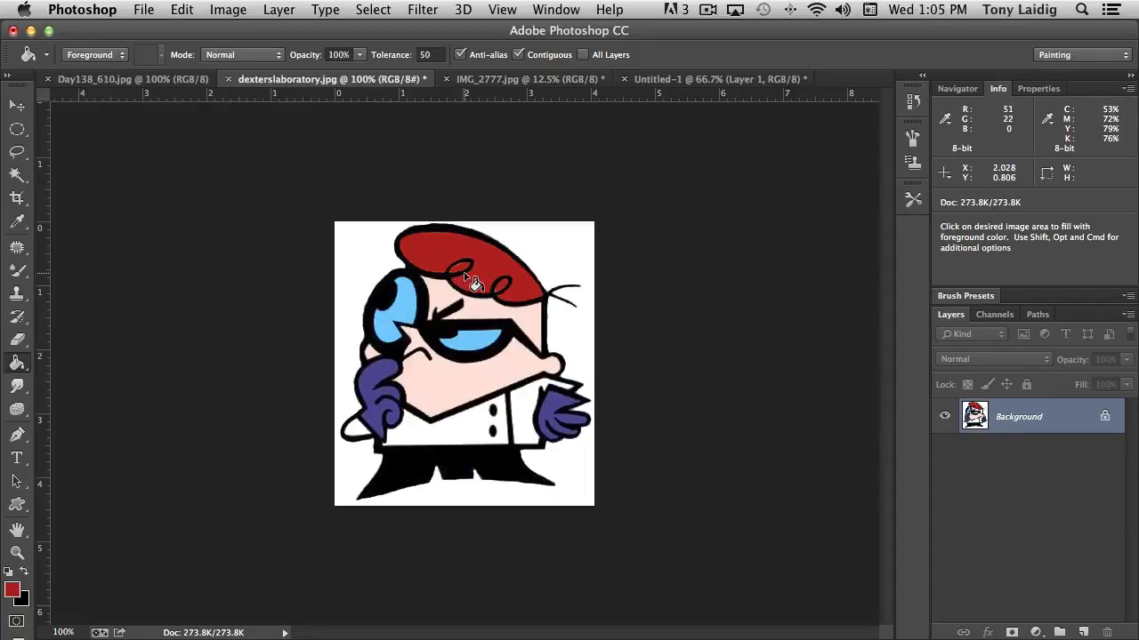
{"action": "key", "text": "super+z"}
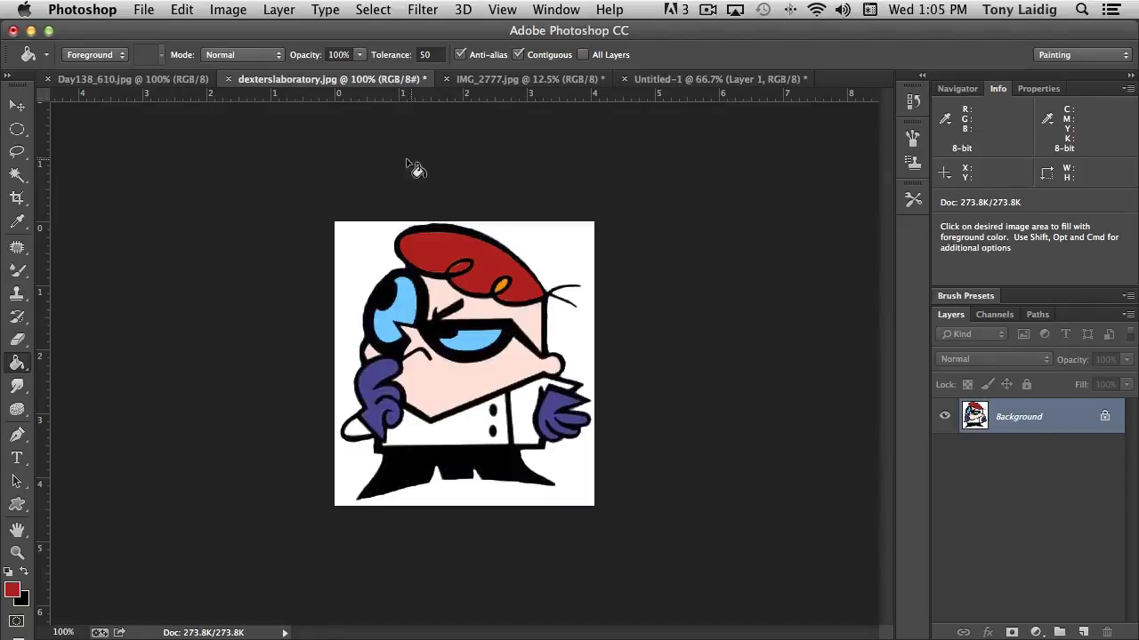
Step: Set the Paint Bucket tolerance to 100 and fill the remaining orange curl in the hair with red
{"action": "left_click_drag", "start_coordinate": [442, 55], "coordinate": [417, 55]}
{"action": "type", "text": "100"}
{"action": "key", "text": "Return"}
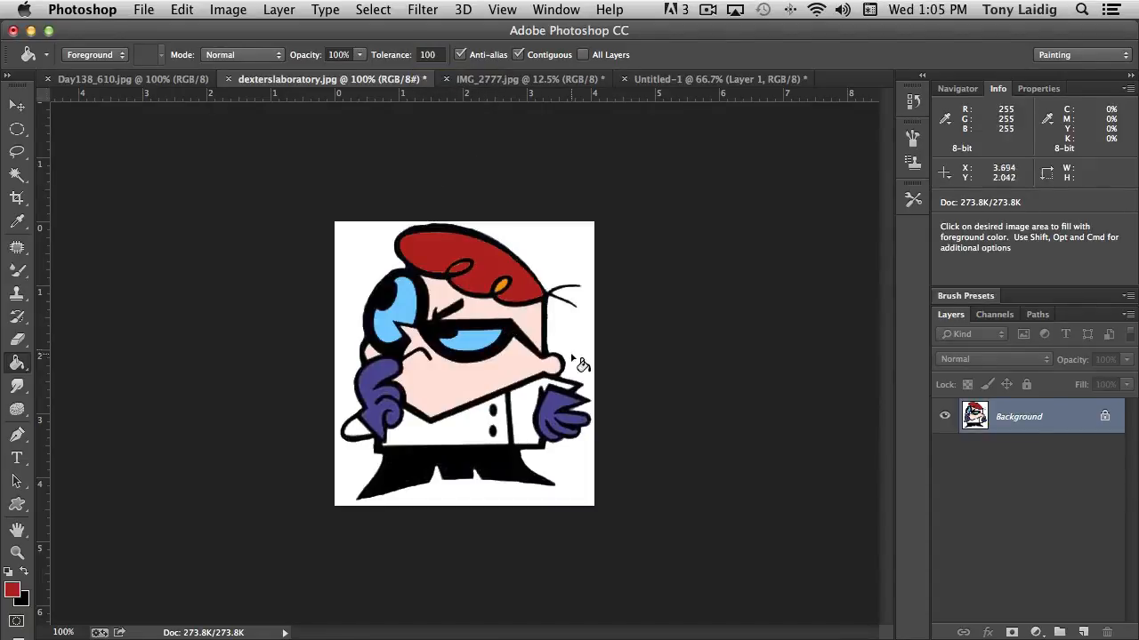
{"action": "left_click", "coordinate": [503, 287]}
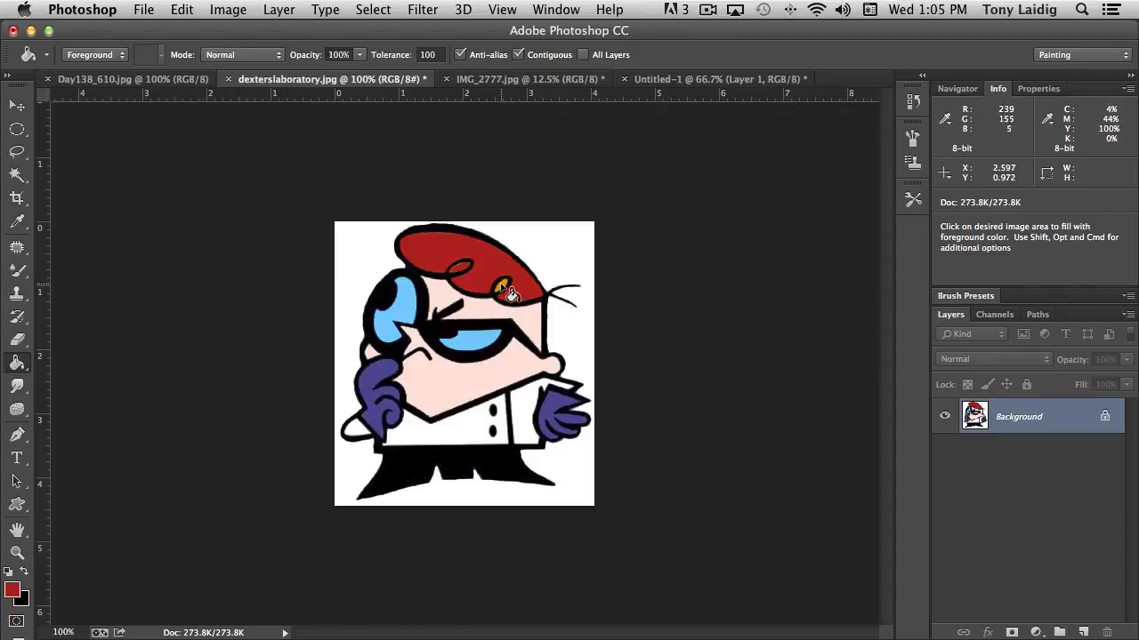
{"action": "left_click", "coordinate": [457, 266]}
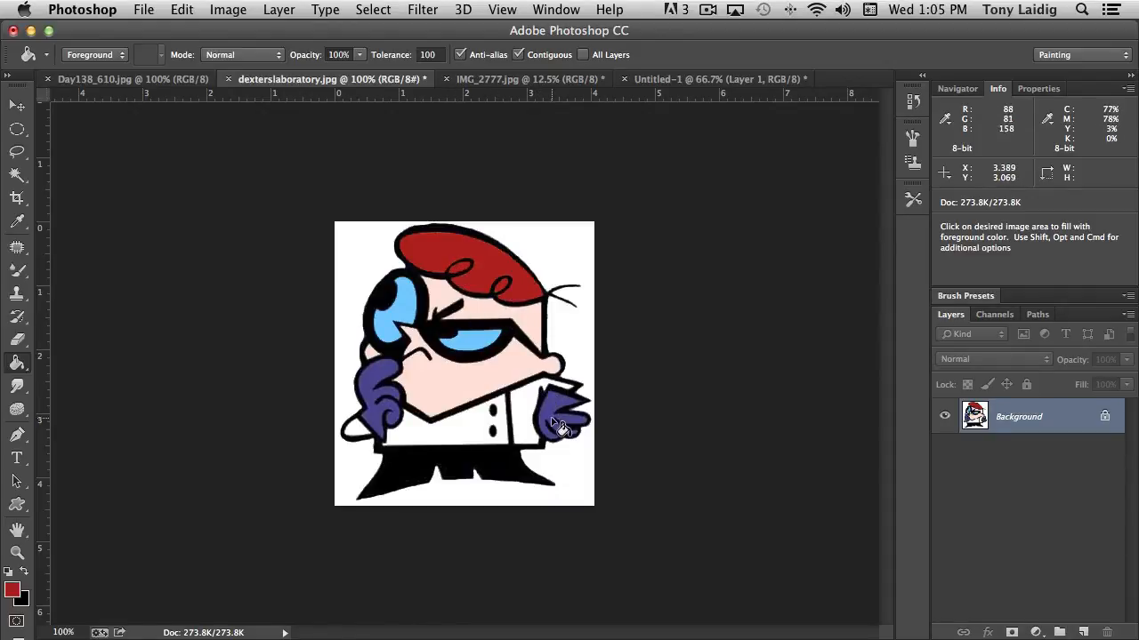
Step: Set the foreground colour to a dark green and fill the purple glove held to the cartoon's face
{"action": "left_click", "coordinate": [13, 593]}
{"action": "left_click", "coordinate": [450, 240]}
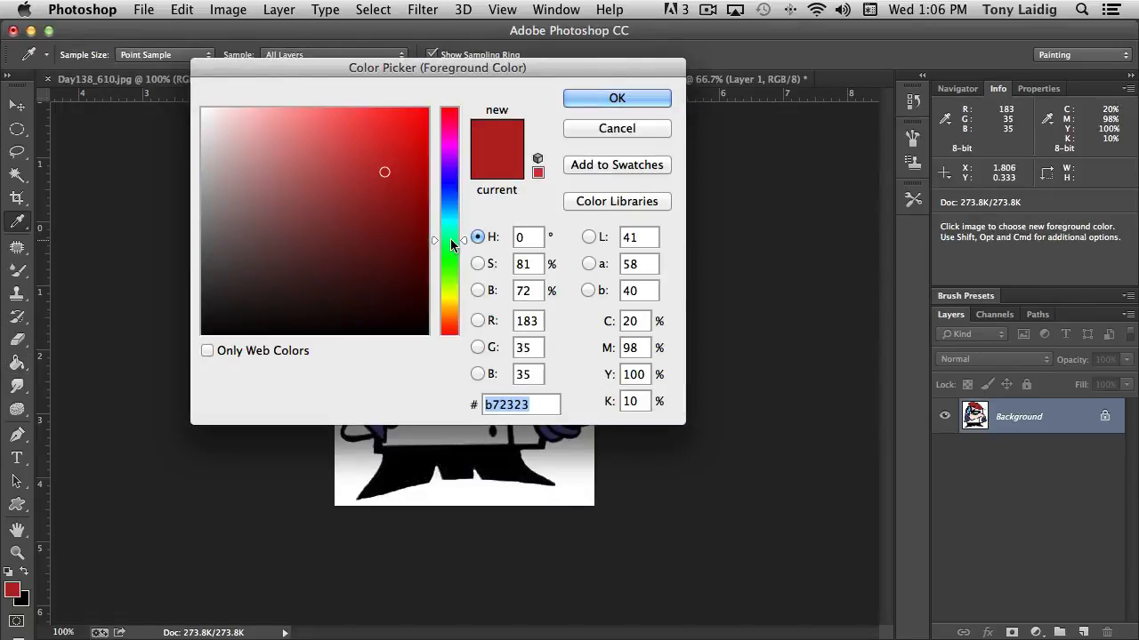
{"action": "left_click", "coordinate": [402, 224]}
{"action": "left_click", "coordinate": [662, 98]}
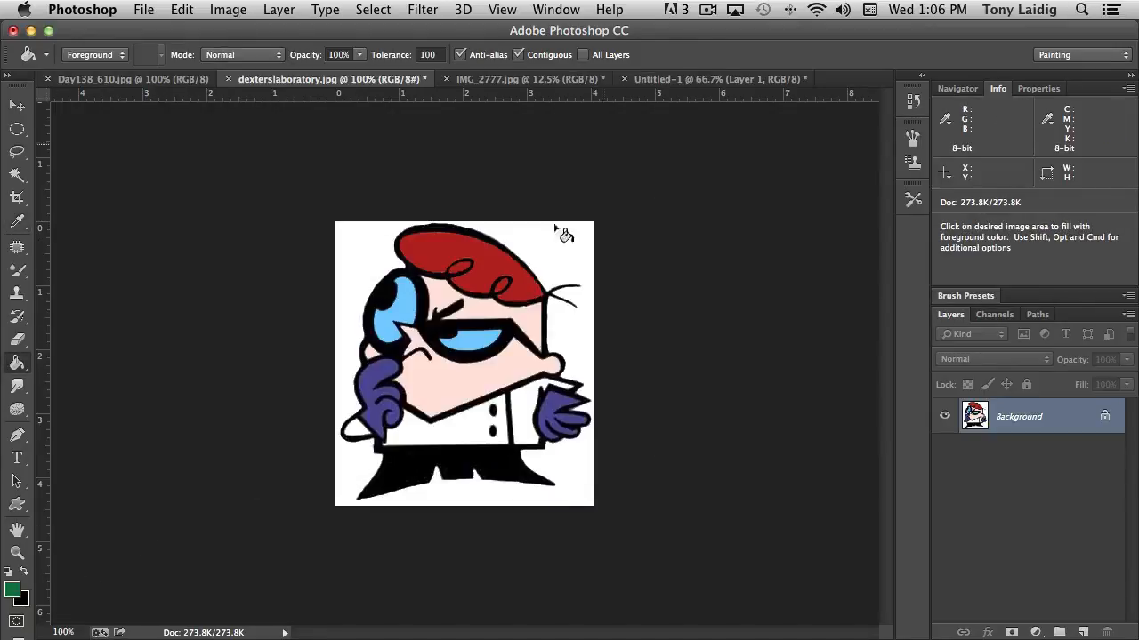
{"action": "left_click", "coordinate": [380, 383]}
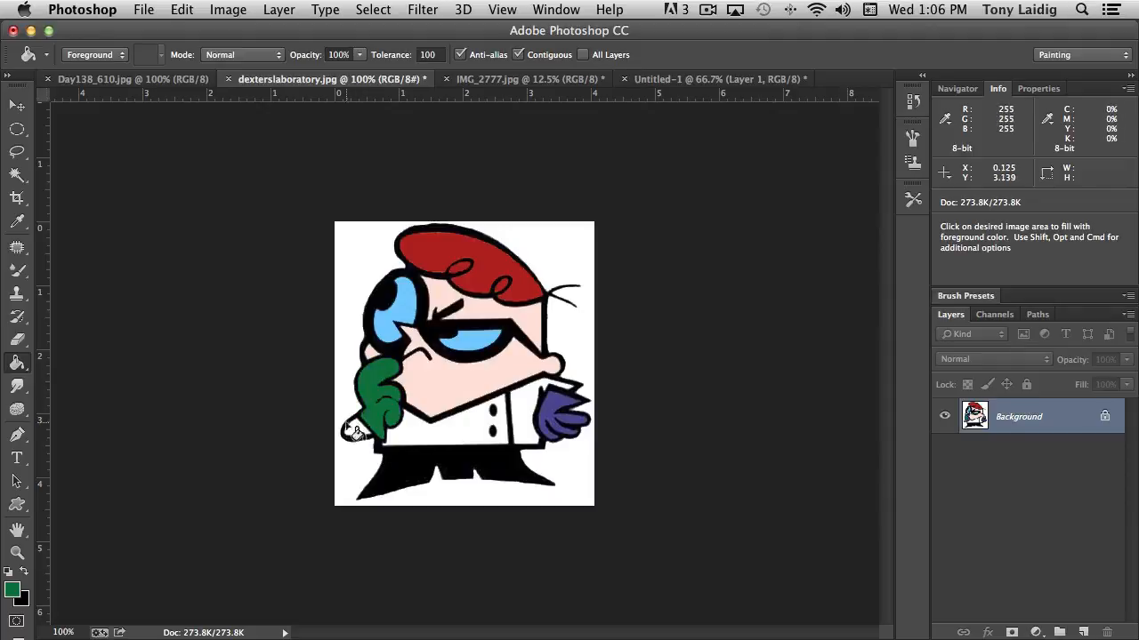
Step: Try filling the cartoon's other purple glove with green at a tolerance of 100, and undo the fill
{"action": "left_click", "coordinate": [562, 408]}
{"action": "key", "text": "super+z"}
{"action": "key", "text": "super+z"}
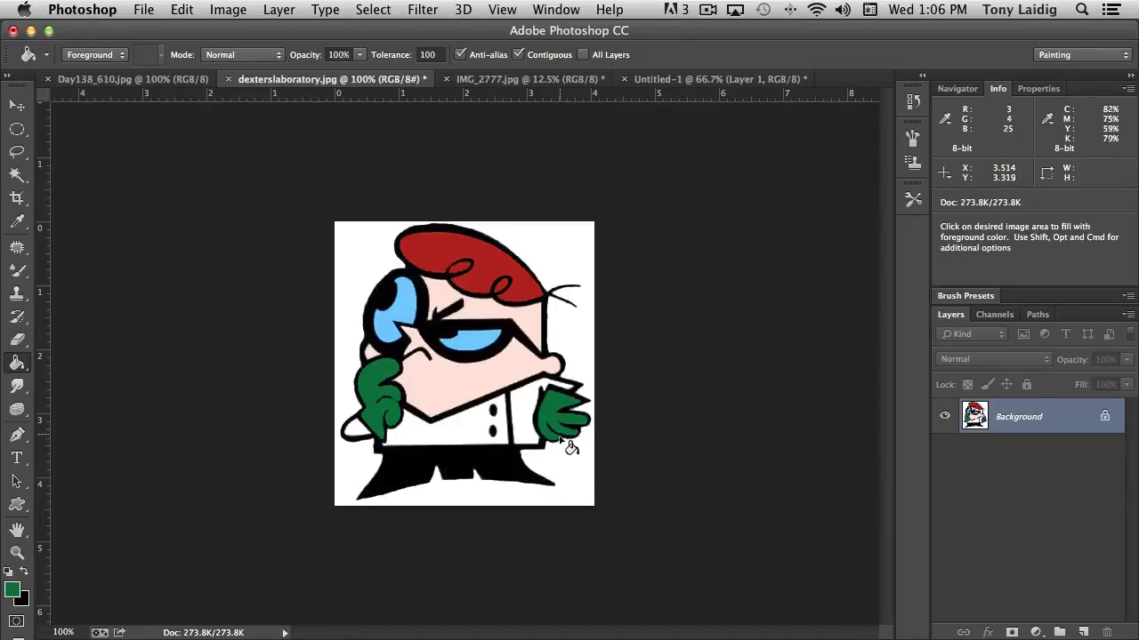
{"action": "key", "text": "super+z"}
Step: Try filling the remaining purple glove with green at a tolerance of 50, and undo the fill
{"action": "left_click", "coordinate": [430, 54]}
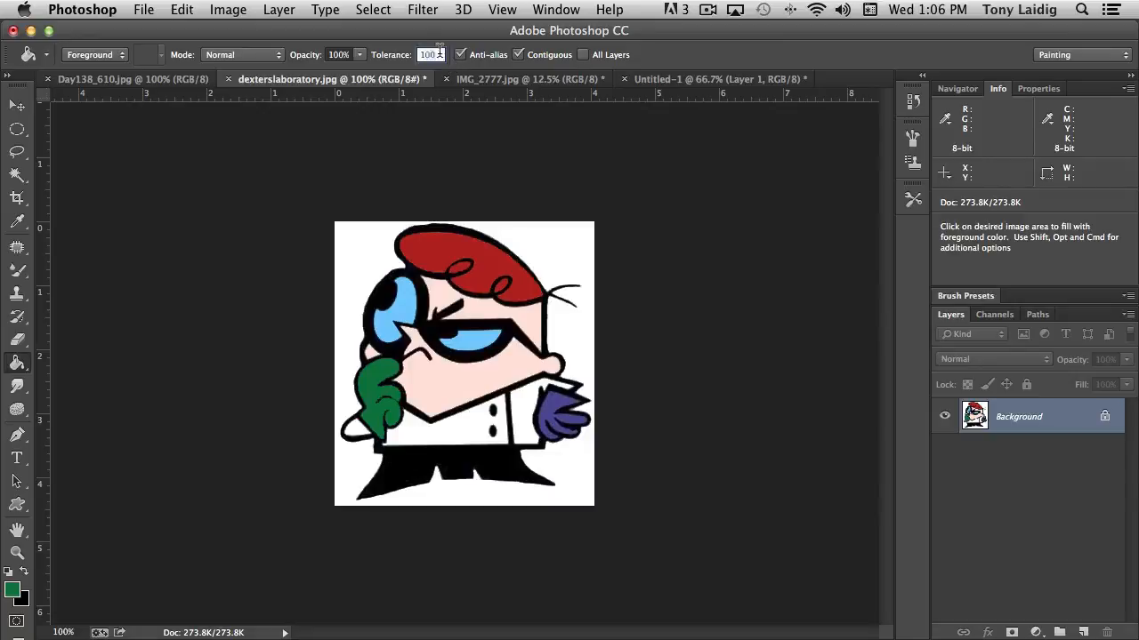
{"action": "type", "text": "50"}
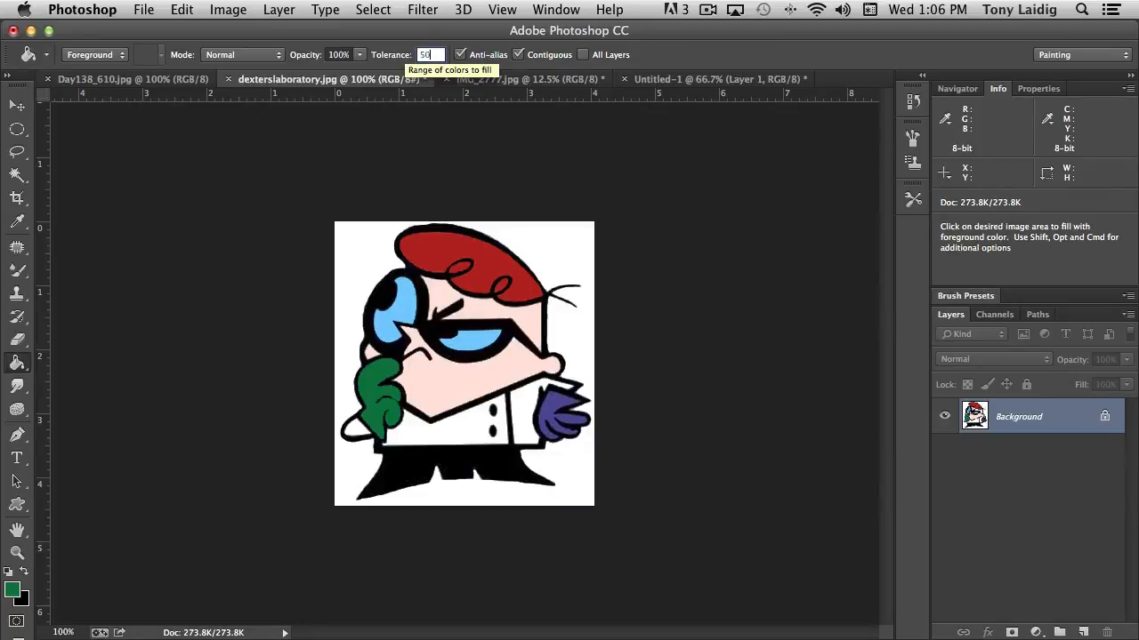
{"action": "key", "text": "Return"}
{"action": "left_click", "coordinate": [559, 418]}
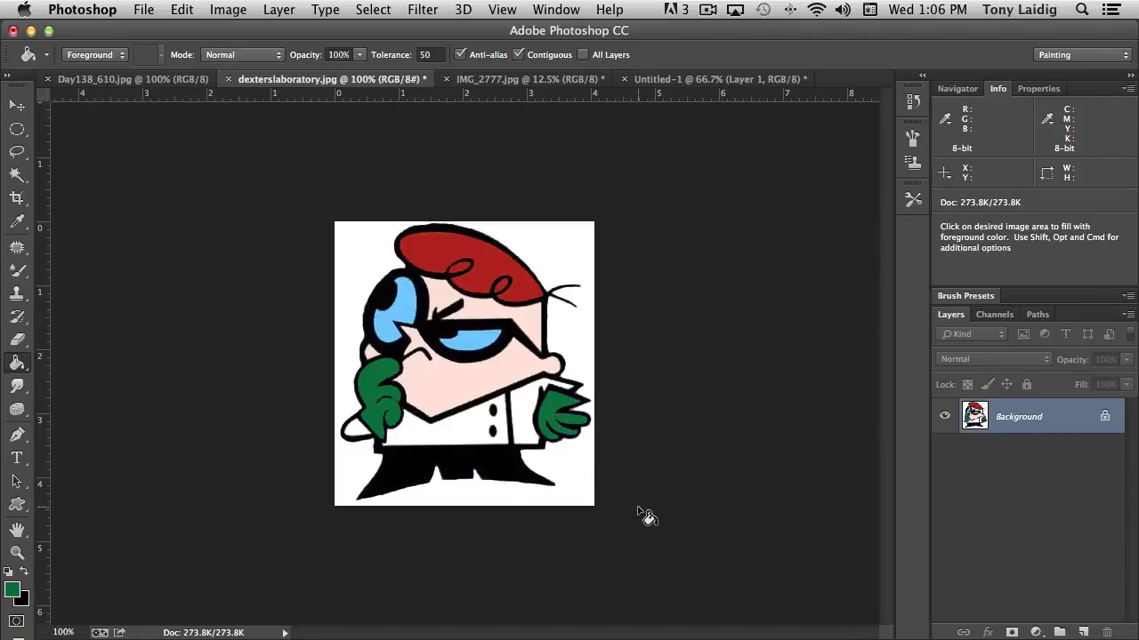
{"action": "key", "text": "super+z"}
{"action": "key", "text": "super+z"}
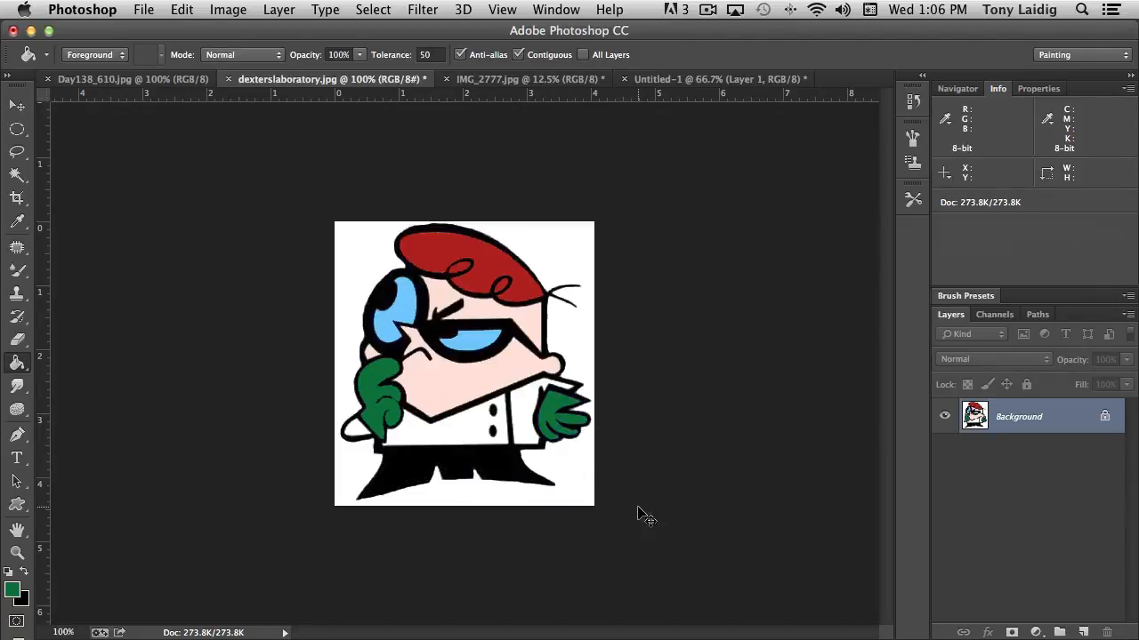
{"action": "key", "text": "super+z"}
Step: Set the Paint Bucket tolerance to 30 and fill the remaining purple glove with green
{"action": "left_click", "coordinate": [426, 55]}
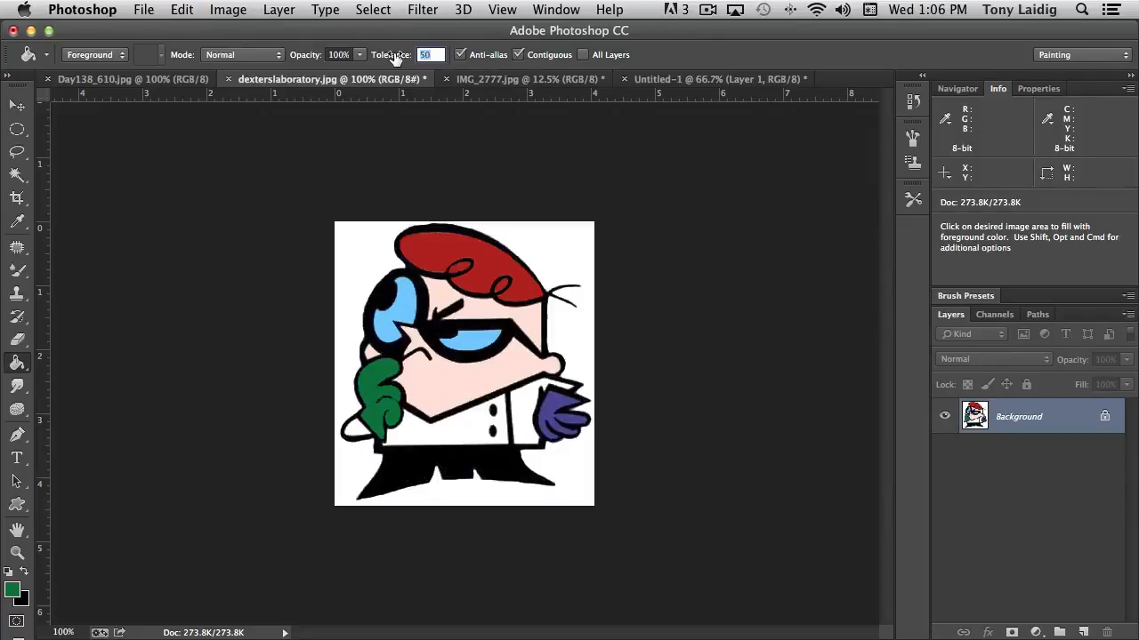
{"action": "key", "text": "Return"}
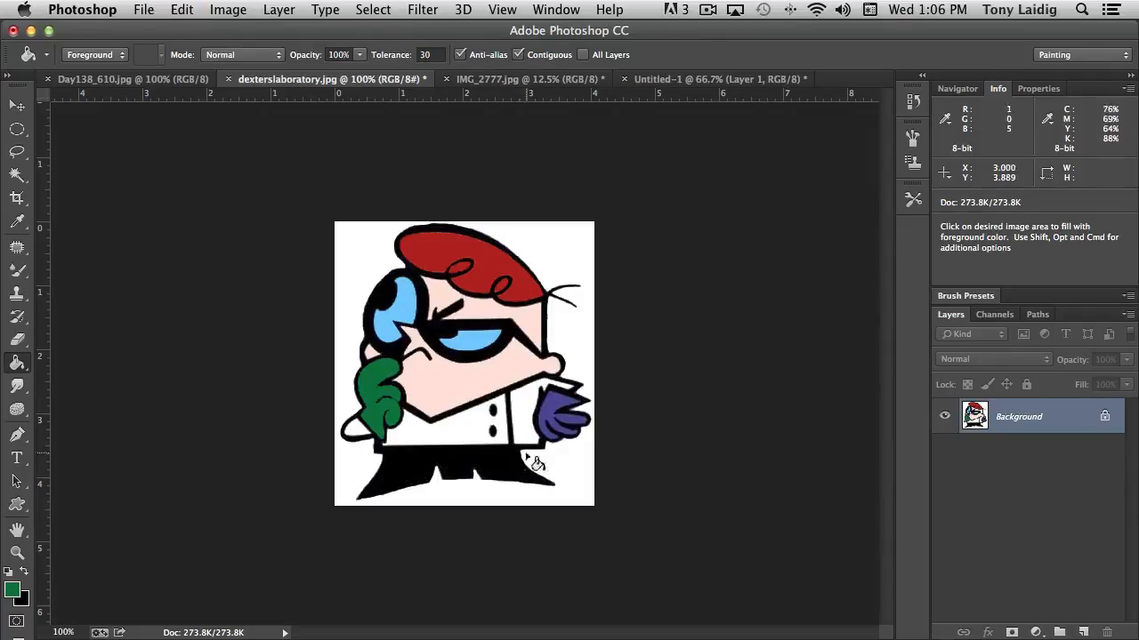
{"action": "left_click", "coordinate": [560, 420]}
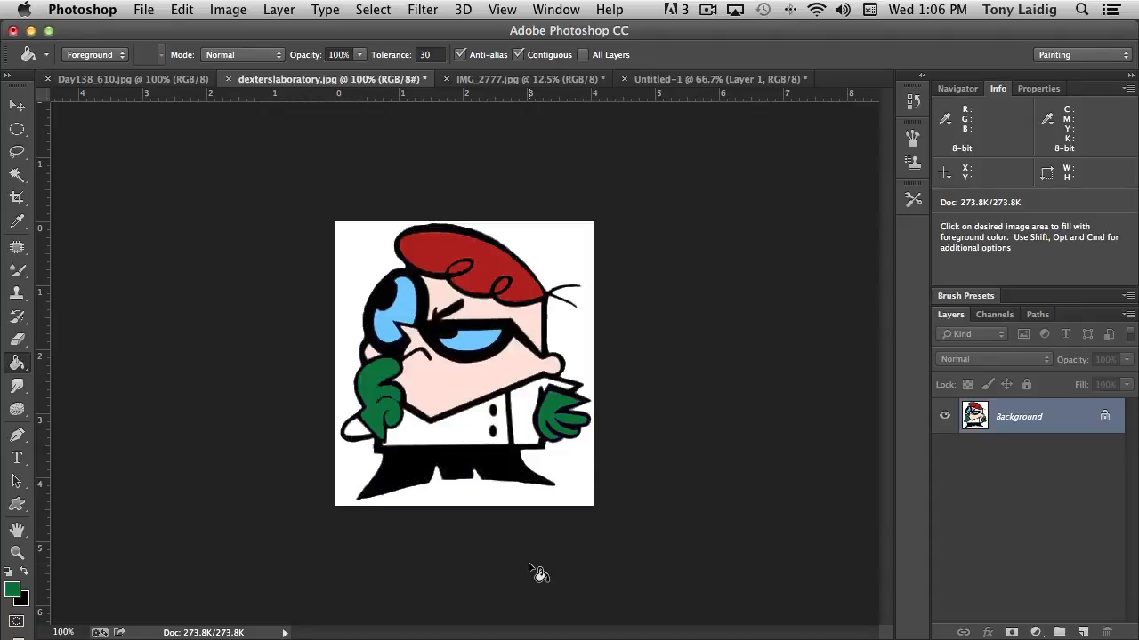